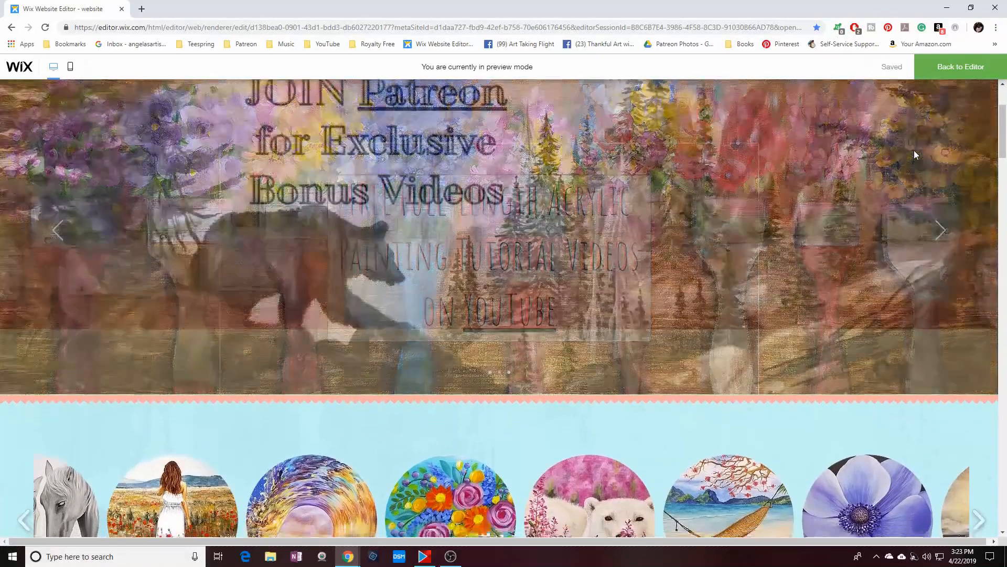
# Advance the circular painting gallery on the home page, view the Highland Cow painting enlarged, and close it.
pyautogui.scroll(-3, 914, 150)
pyautogui.scroll(-2, 914, 150)
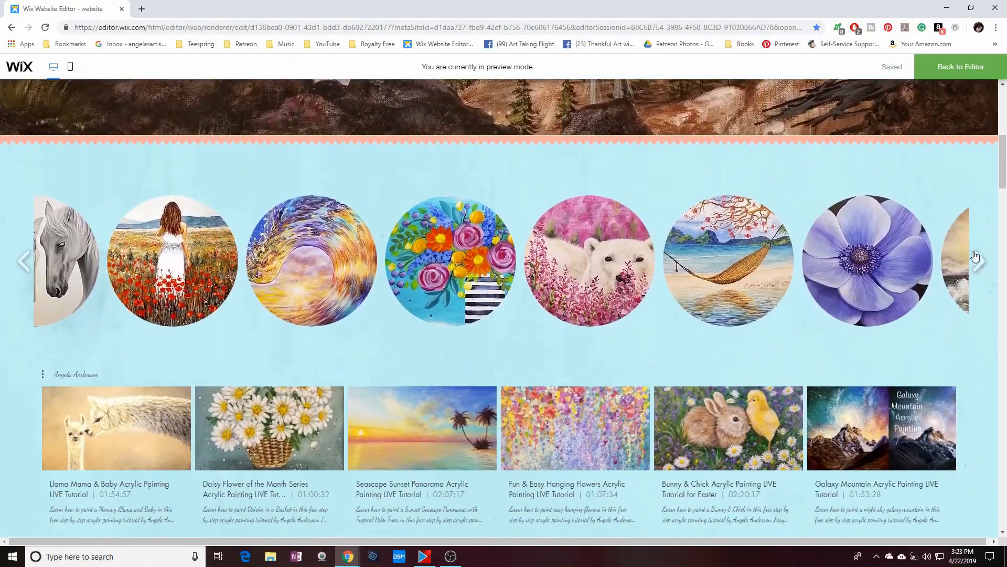
pyautogui.moveTo(977, 260)
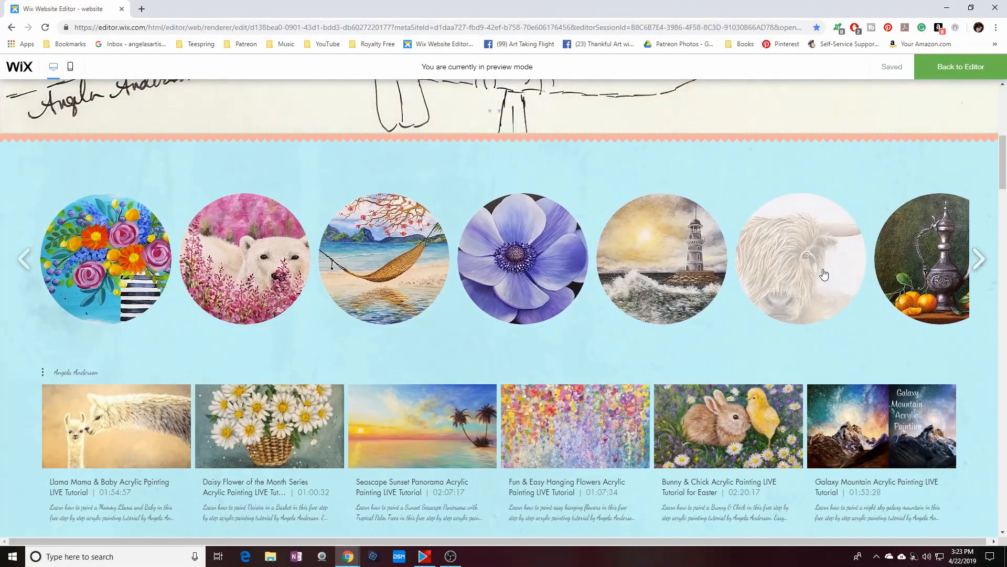
pyautogui.click(824, 274)
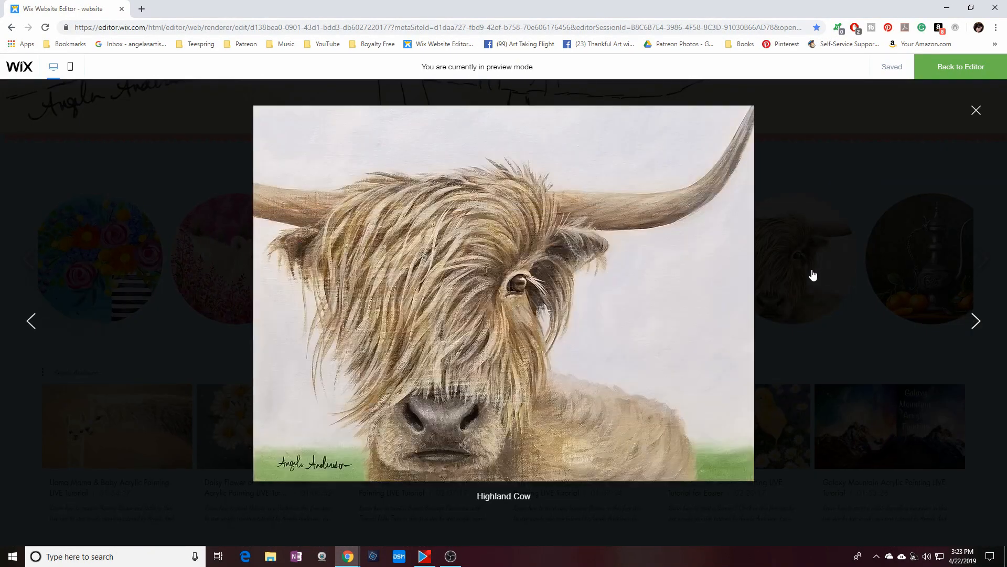
pyautogui.click(974, 112)
# Look through the home page's gallery of acrylic painting tutorial videos down to the social media feeds.
pyautogui.scroll(-2, 546, 253)
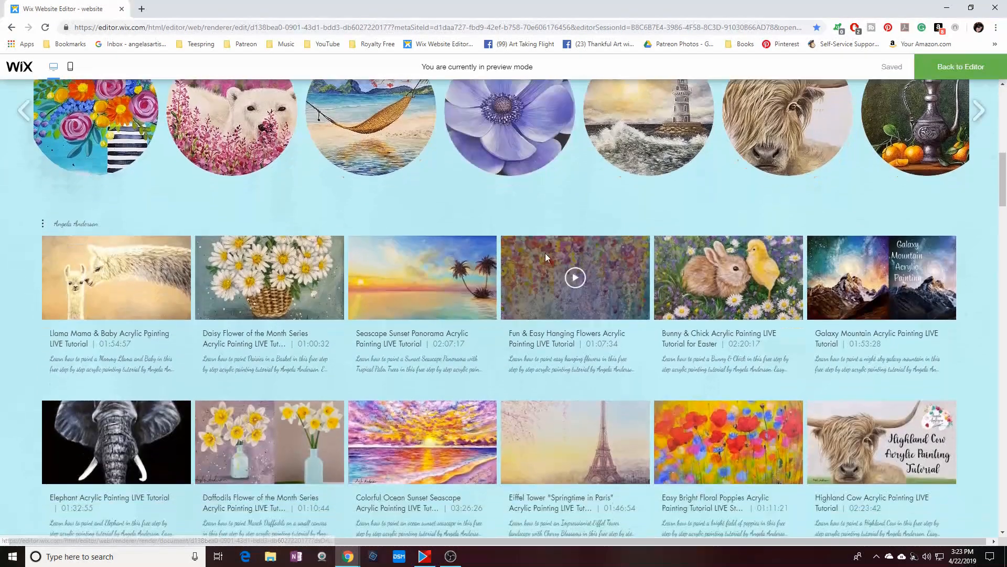
pyautogui.scroll(-3, 608, 299)
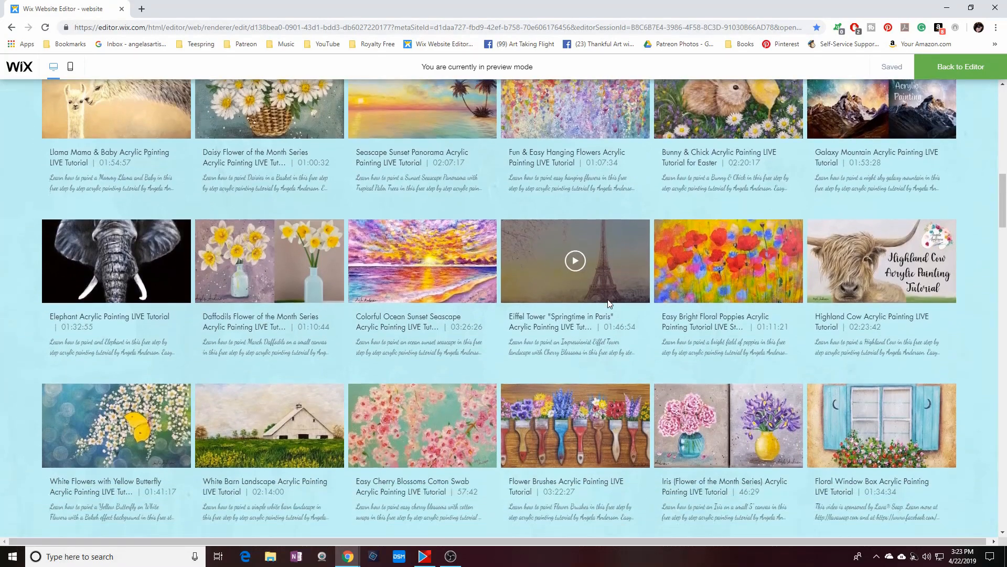
pyautogui.scroll(-7, 607, 302)
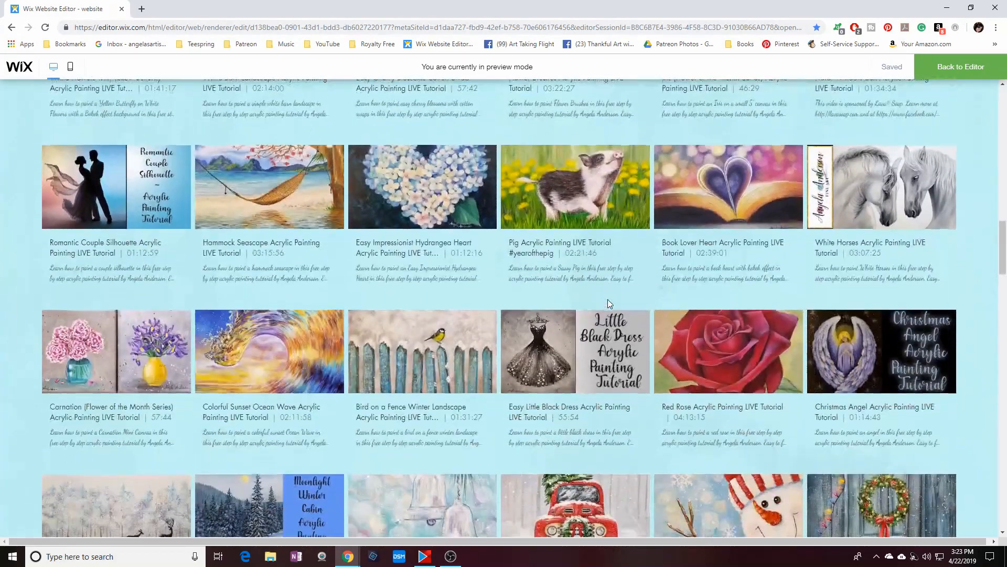
pyautogui.scroll(-8, 608, 304)
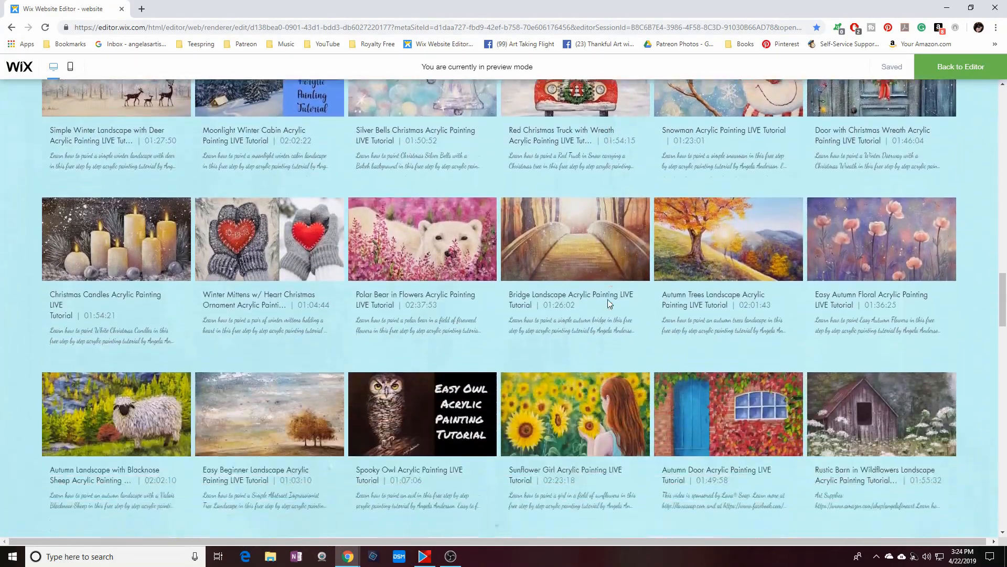
pyautogui.scroll(-8, 608, 303)
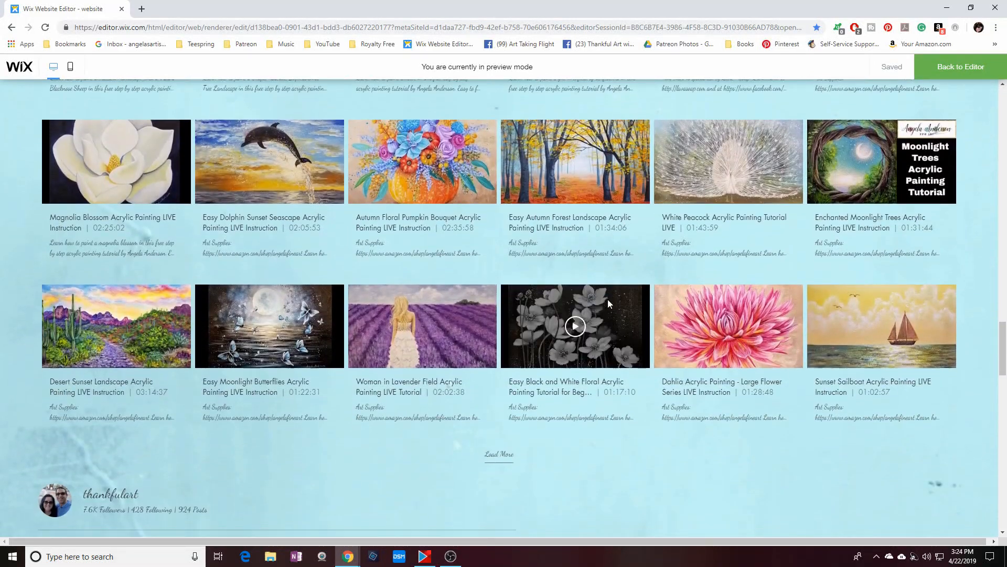
pyautogui.scroll(-5, 608, 299)
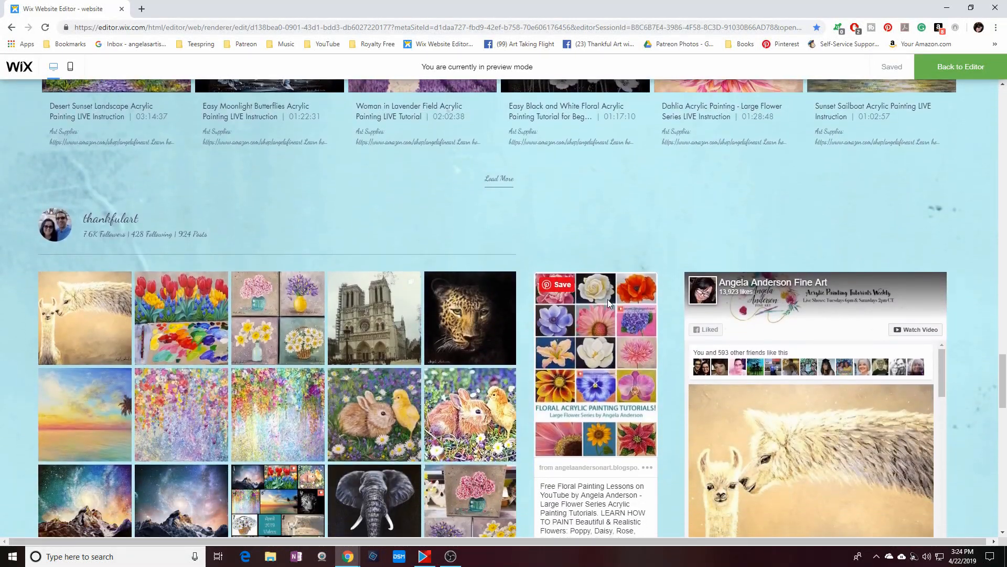
# View the realistic bunny and chick painting's post from the Instagram feed and close it.
pyautogui.scroll(-3, 608, 299)
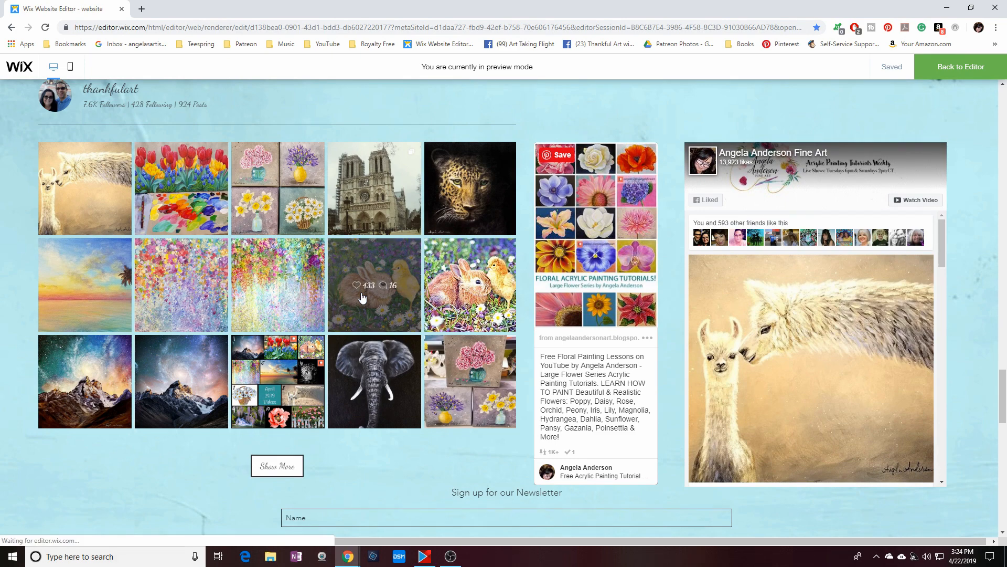
pyautogui.click(362, 297)
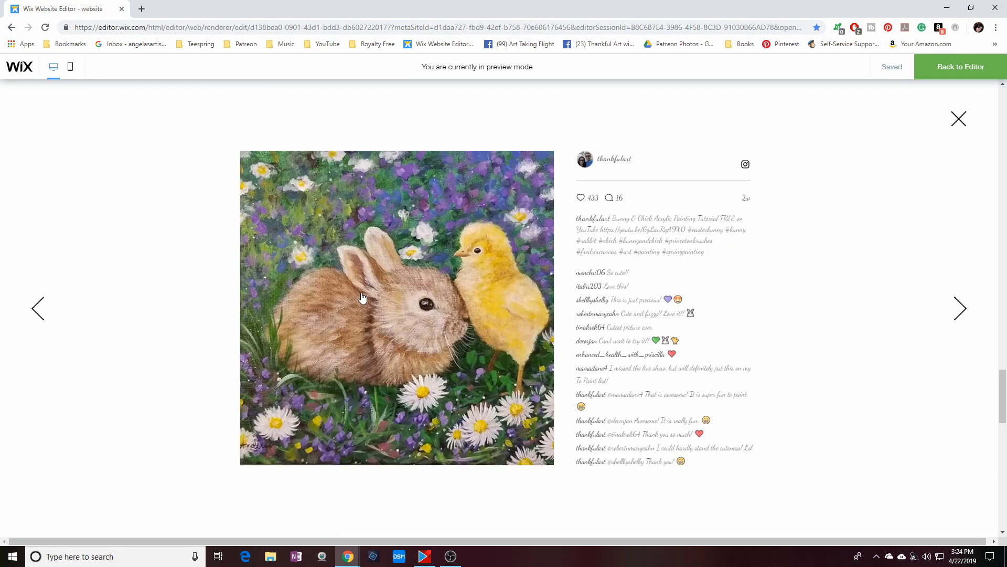
pyautogui.click(959, 119)
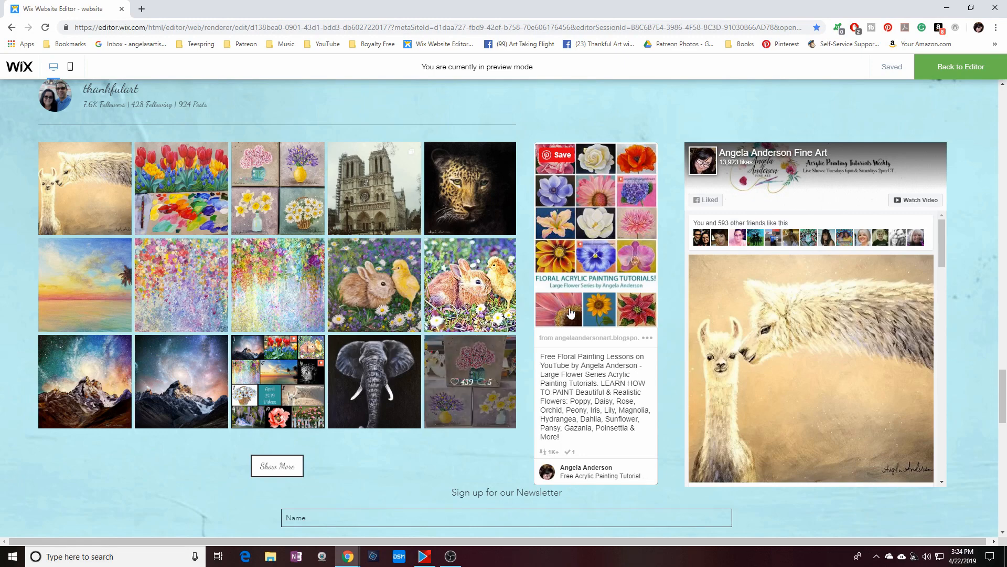
# Check the Pinterest floral tutorials pin and the Facebook llama photo through their home page widgets, returning to the site preview after each.
pyautogui.click(593, 271)
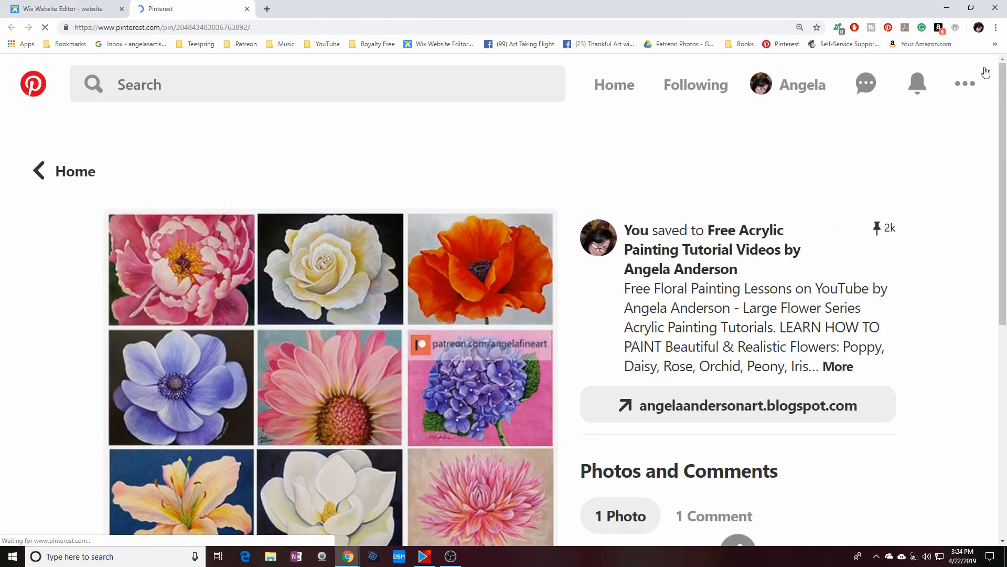
pyautogui.click(72, 10)
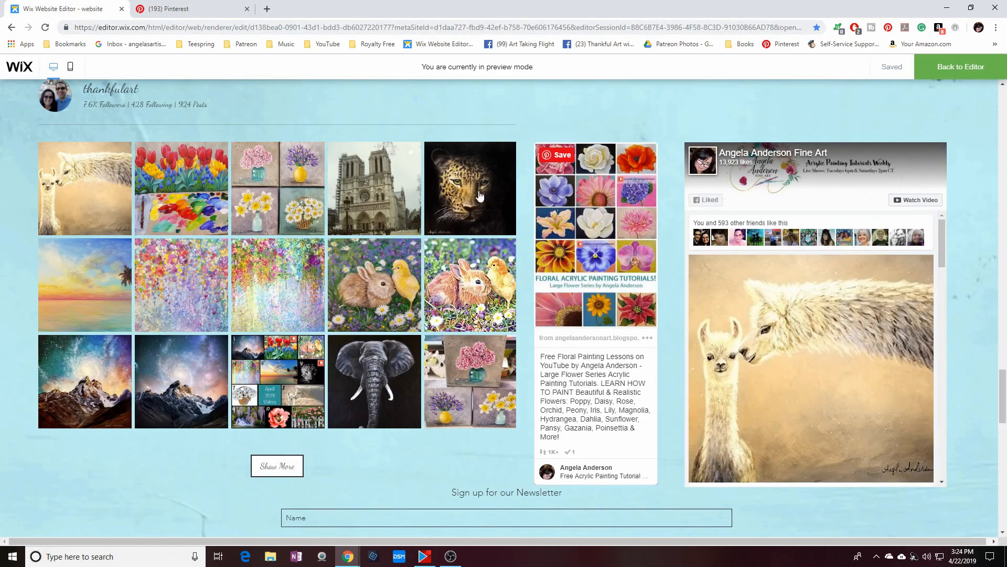
pyautogui.click(784, 265)
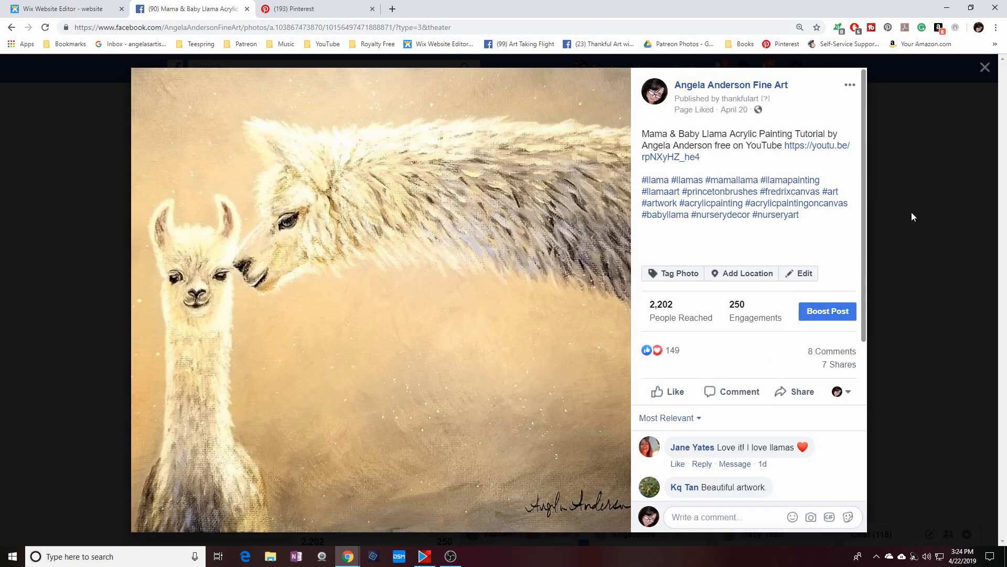
pyautogui.click(984, 68)
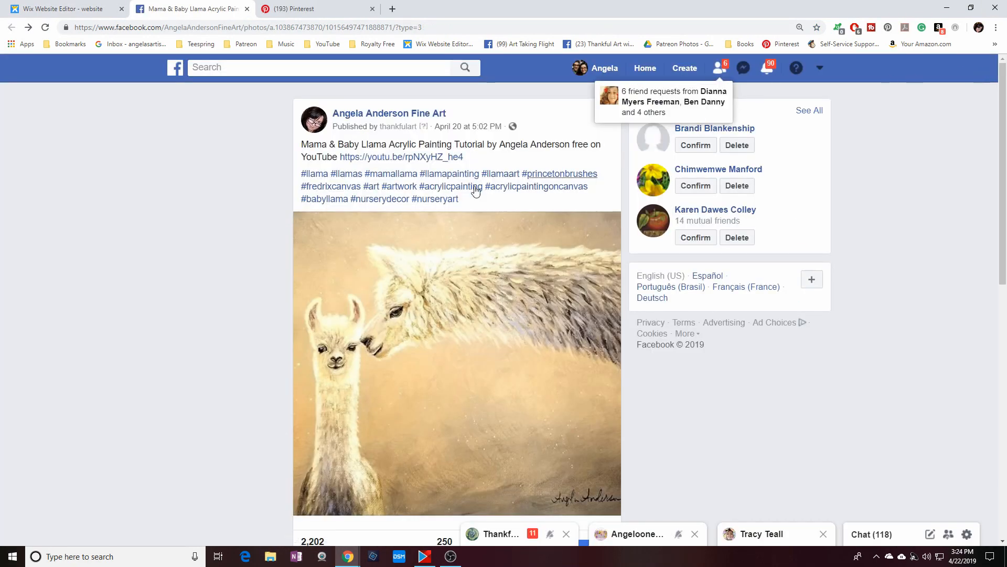
pyautogui.click(99, 8)
# View the details of the Panoramic Seascape event on April 13 in the calendar, close them, and look over the Contact section.
pyautogui.scroll(-3, 514, 376)
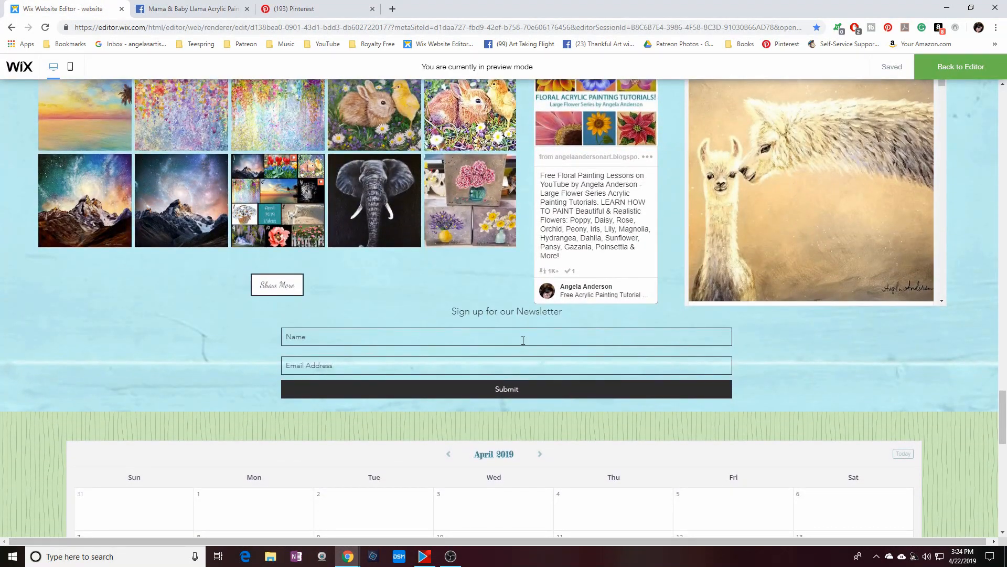
pyautogui.scroll(-4, 523, 340)
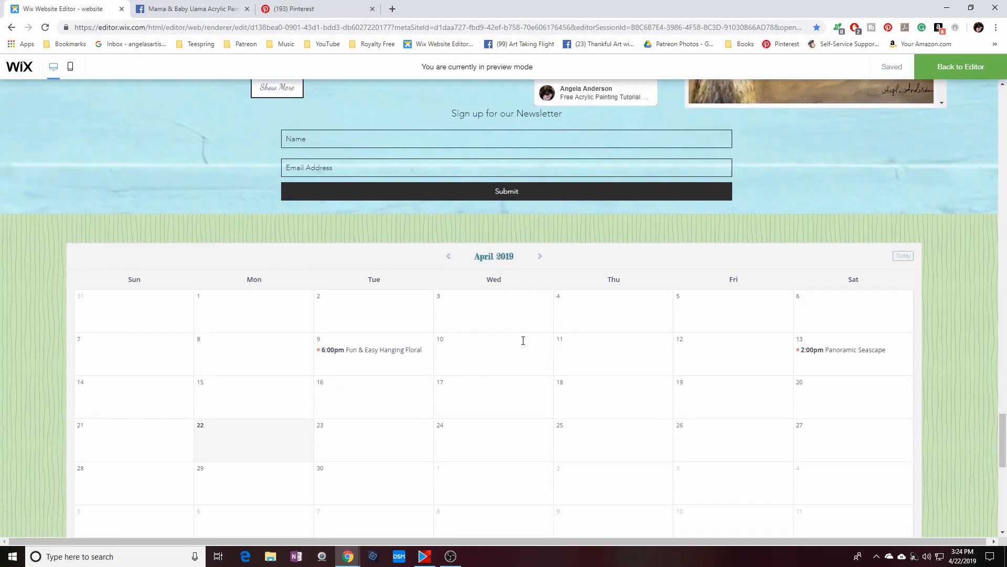
pyautogui.scroll(-2, 523, 340)
pyautogui.click(839, 223)
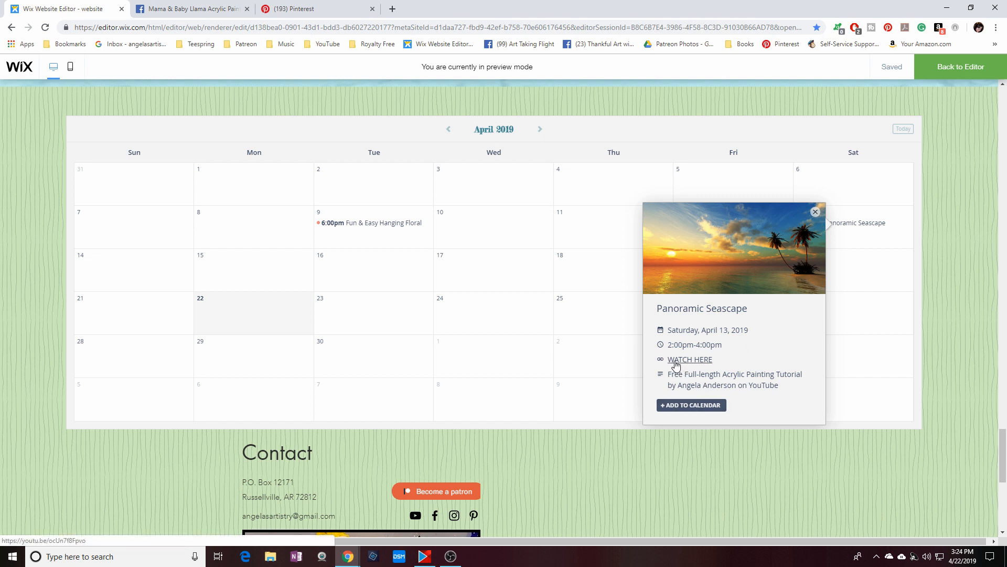
pyautogui.click(815, 212)
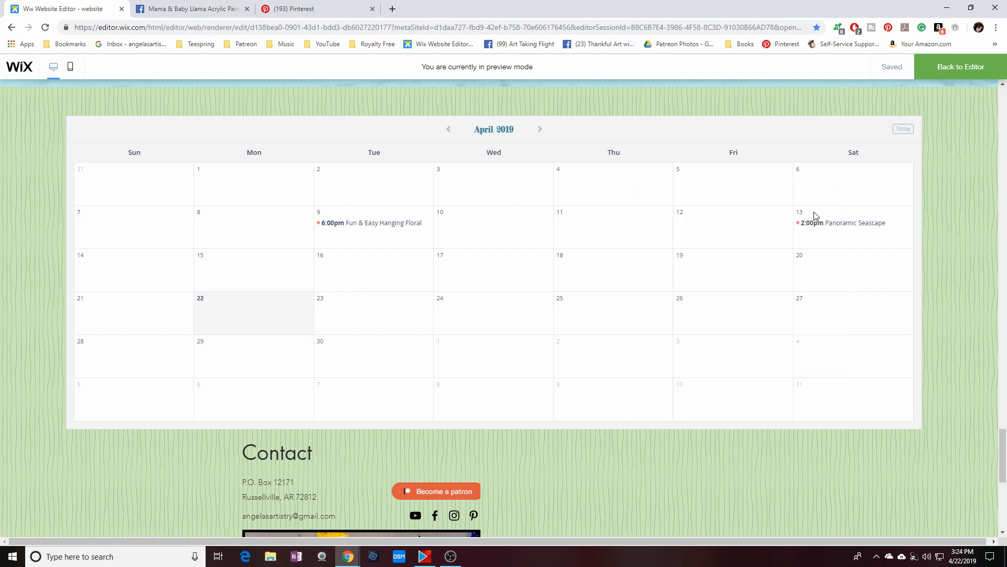
pyautogui.scroll(-5, 306, 474)
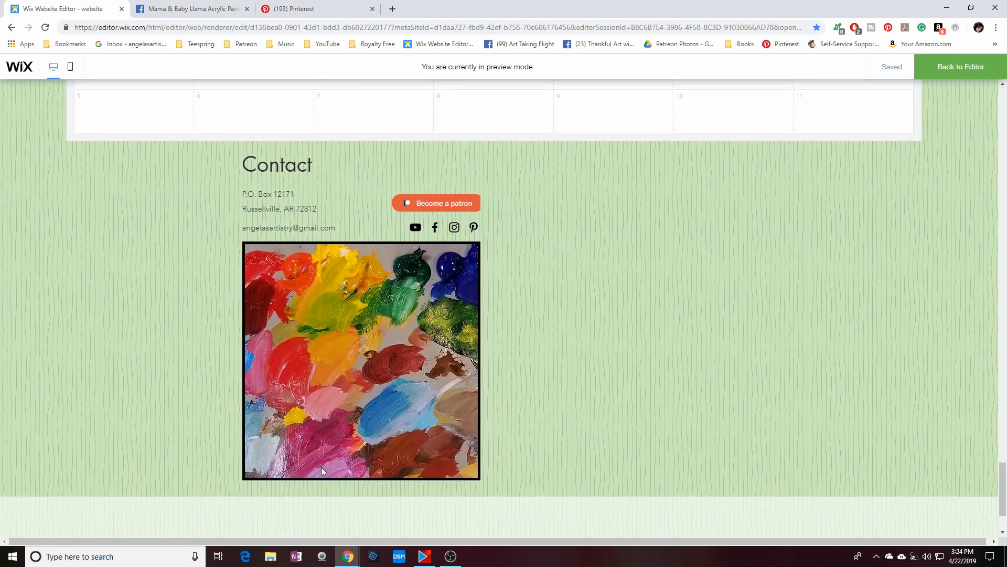
# Go to the site's Traceables page and look through its gallery of line drawings.
pyautogui.scroll(20, 322, 467)
pyautogui.moveTo(1002, 299); pyautogui.dragTo(998, 120)
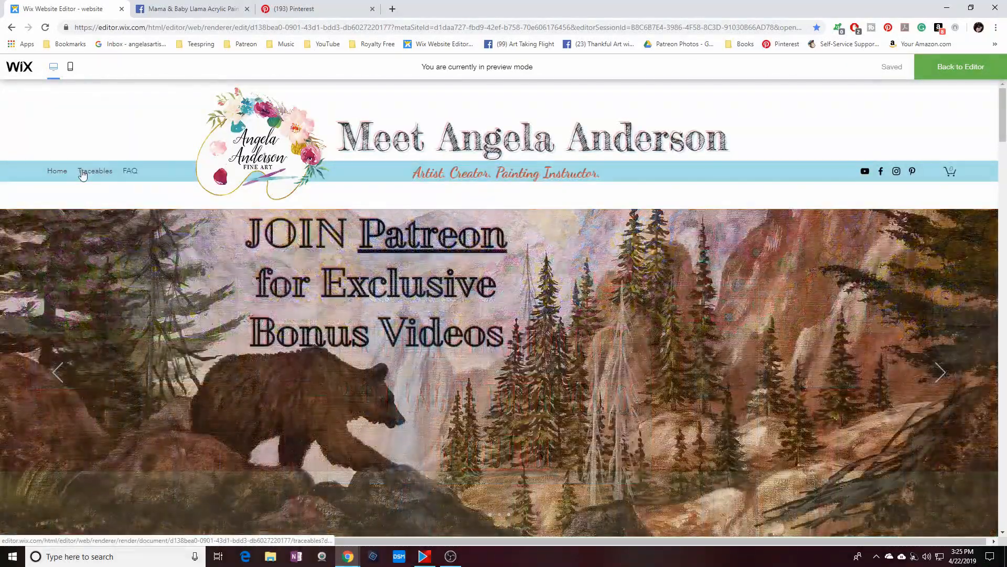
pyautogui.click(83, 173)
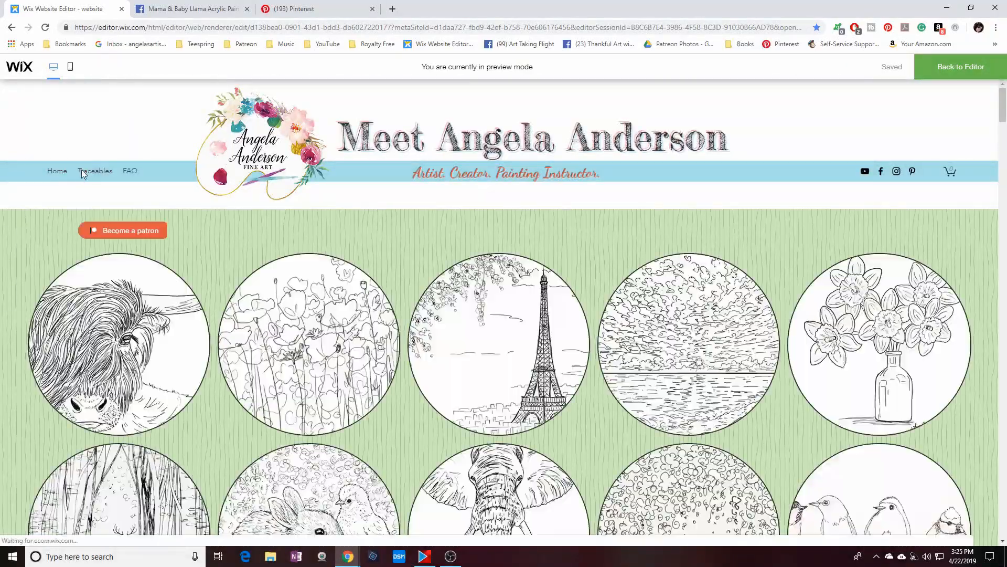
pyautogui.scroll(-5, 400, 367)
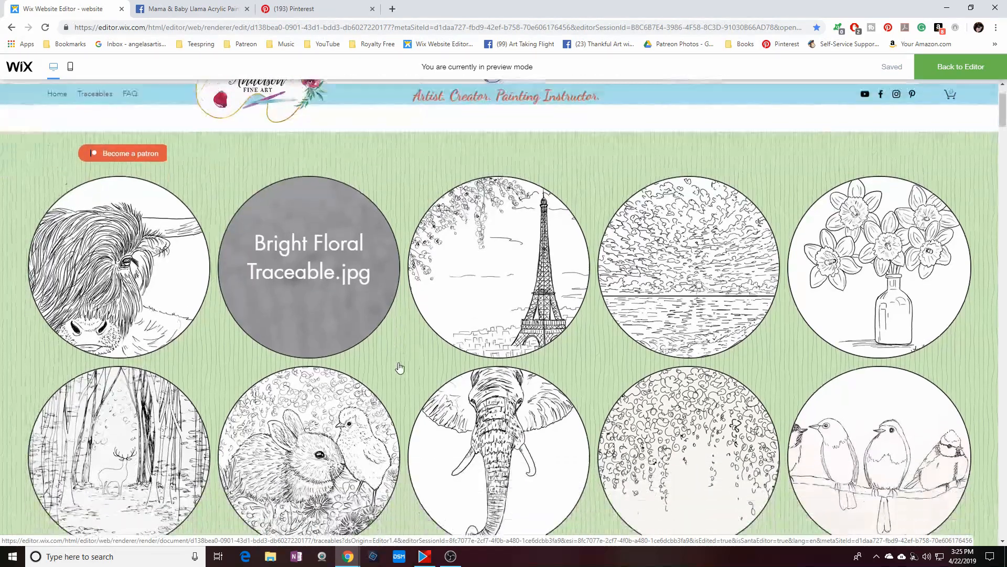
pyautogui.scroll(-6, 400, 370)
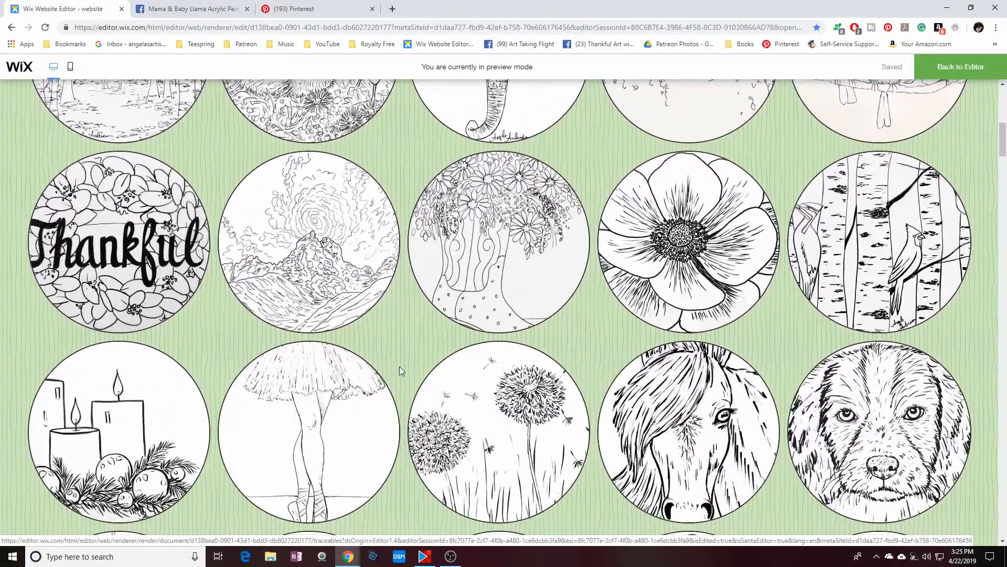
pyautogui.scroll(-3, 401, 371)
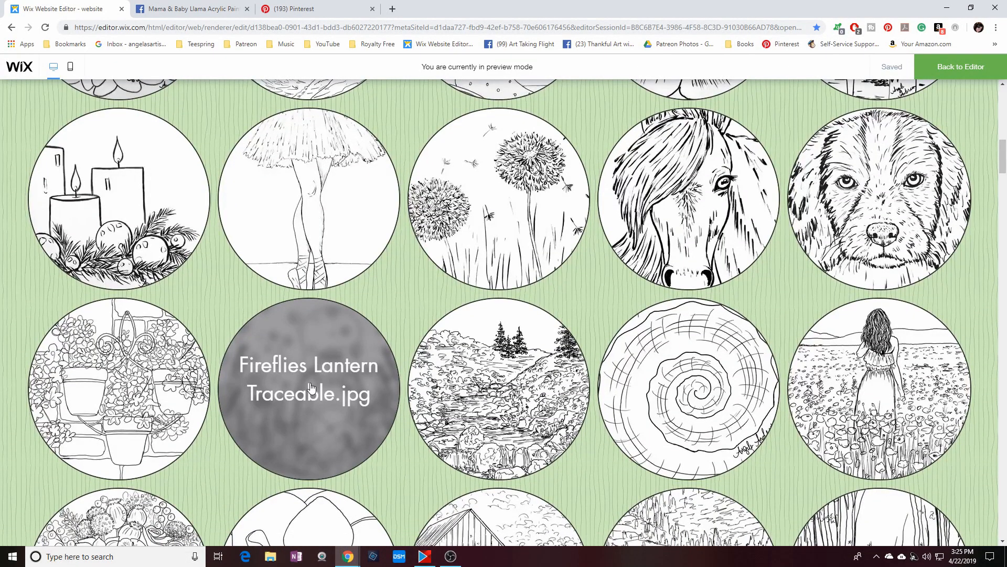
pyautogui.scroll(1, 393, 355)
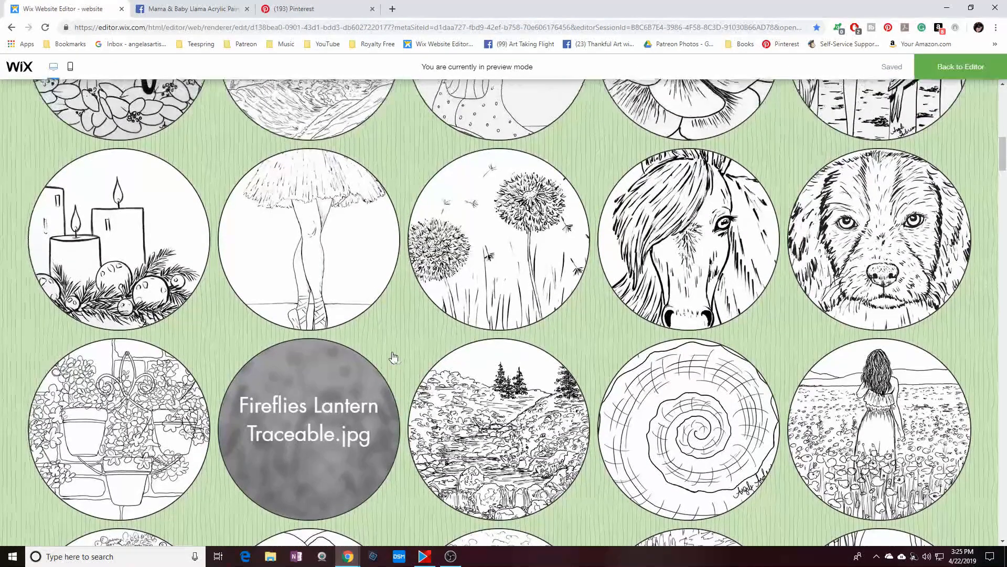
# Follow the dog traceable to its Patreon post and return to the site's Traceables page.
pyautogui.click(885, 248)
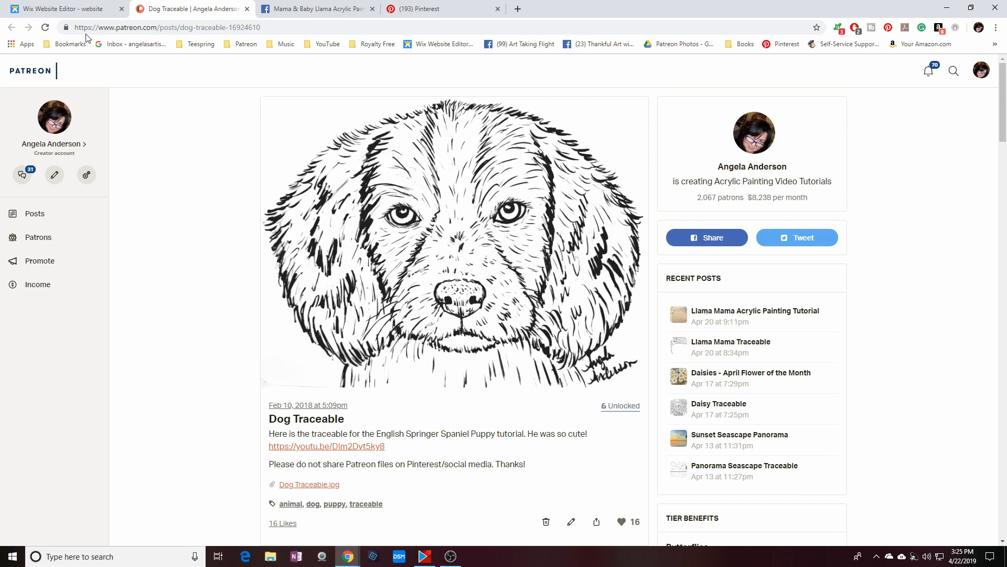
pyautogui.click(68, 8)
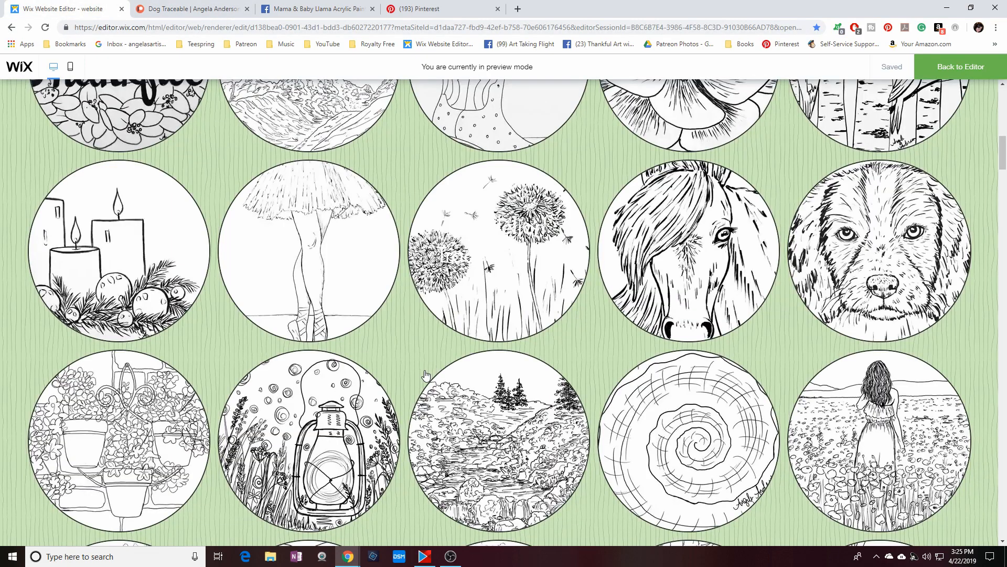
pyautogui.scroll(8, 425, 375)
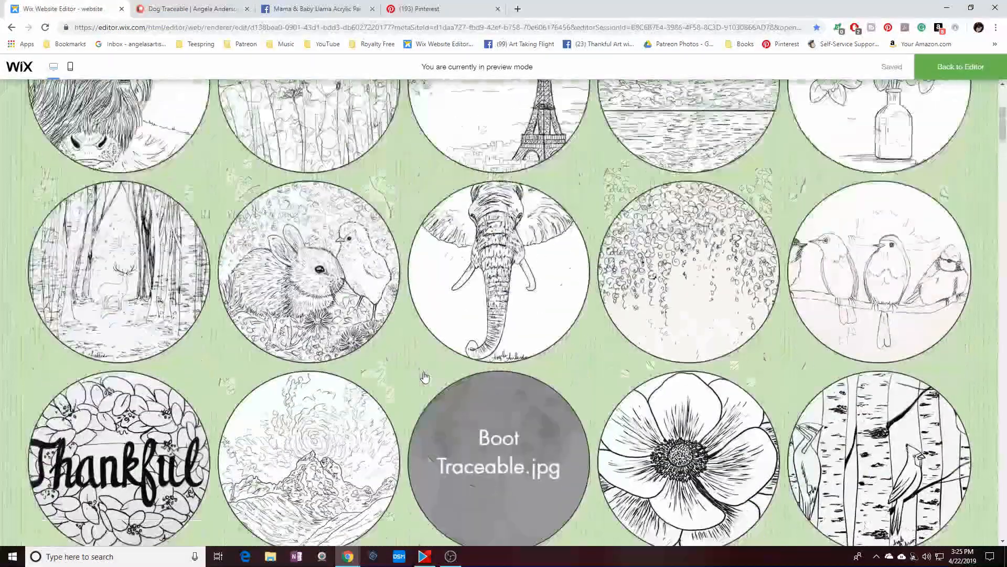
pyautogui.scroll(5, 425, 375)
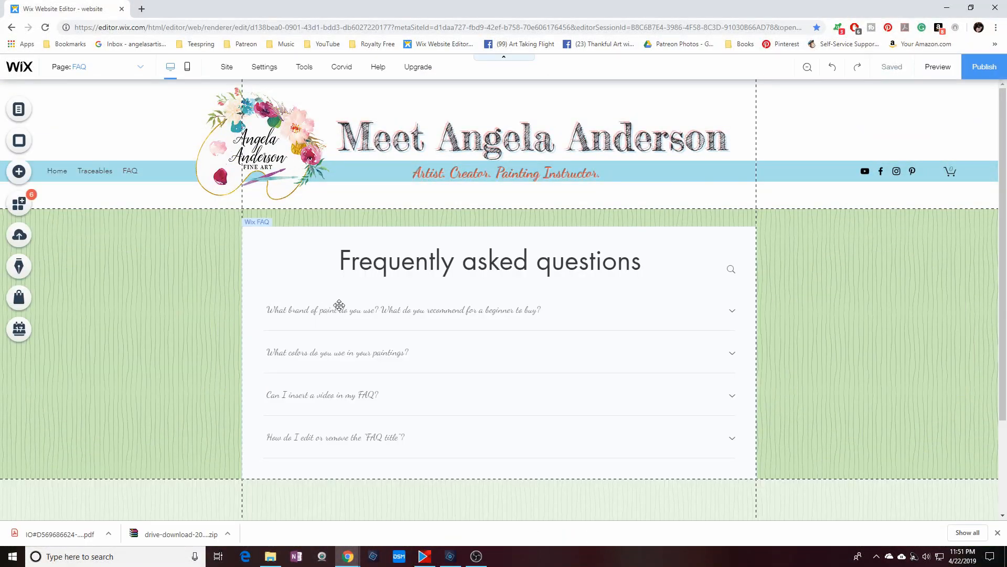
pyautogui.click(352, 395)
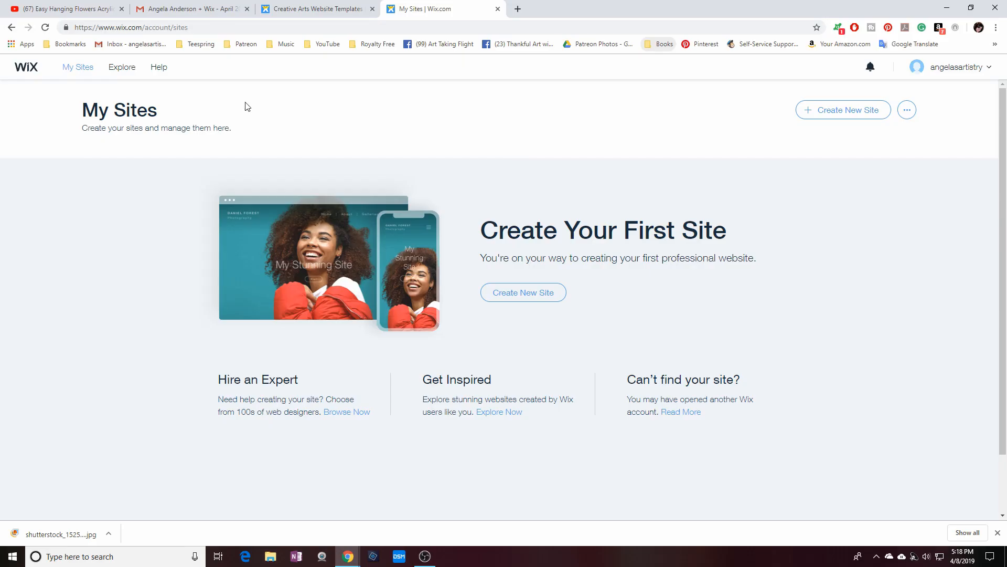
# Start a new site of the Designer kind and show the Most Popular website templates.
pyautogui.click(523, 297)
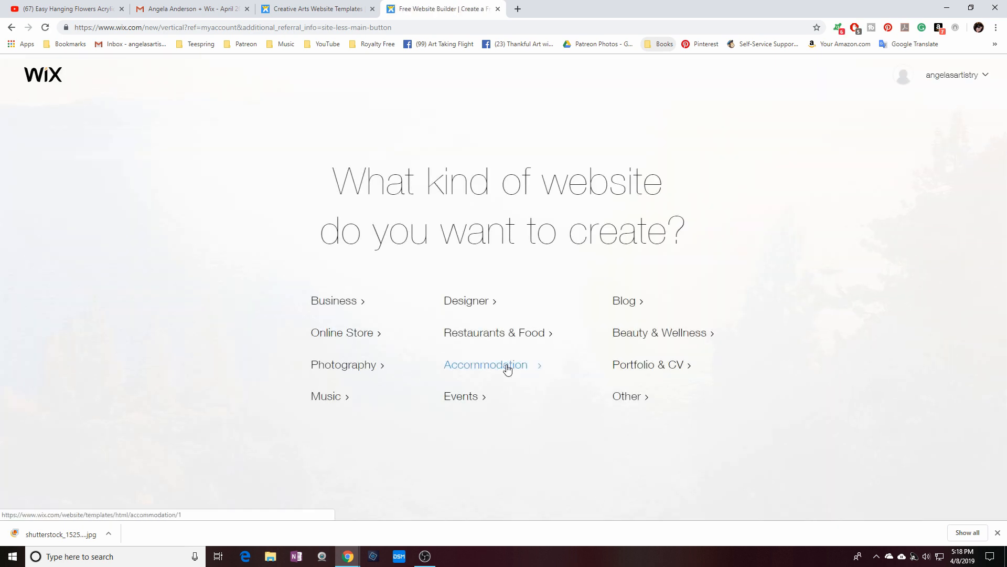
pyautogui.click(465, 305)
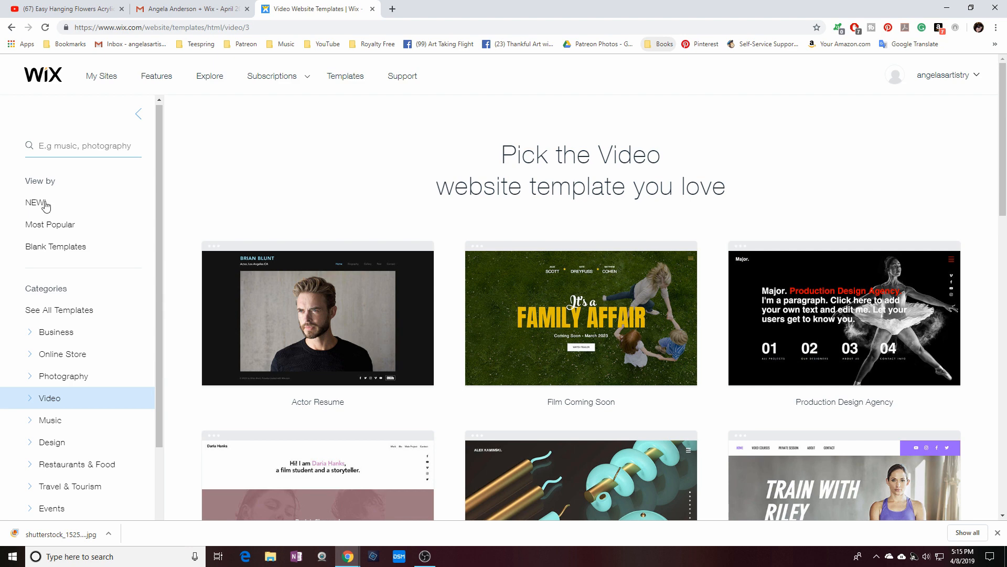
pyautogui.click(50, 225)
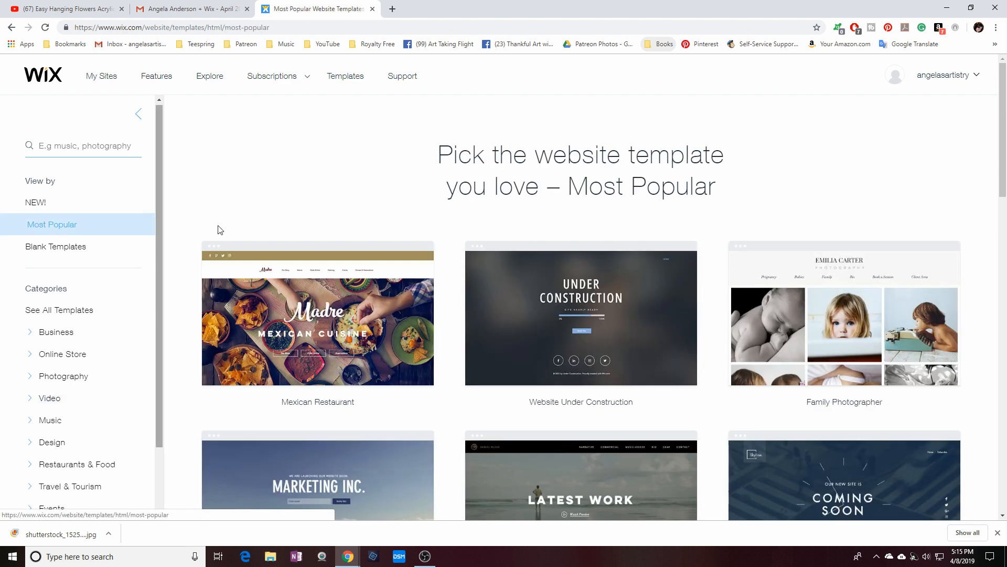
# Browse the Most Popular website templates on the first and second pages of results.
pyautogui.scroll(-1, 434, 378)
pyautogui.scroll(-3, 436, 378)
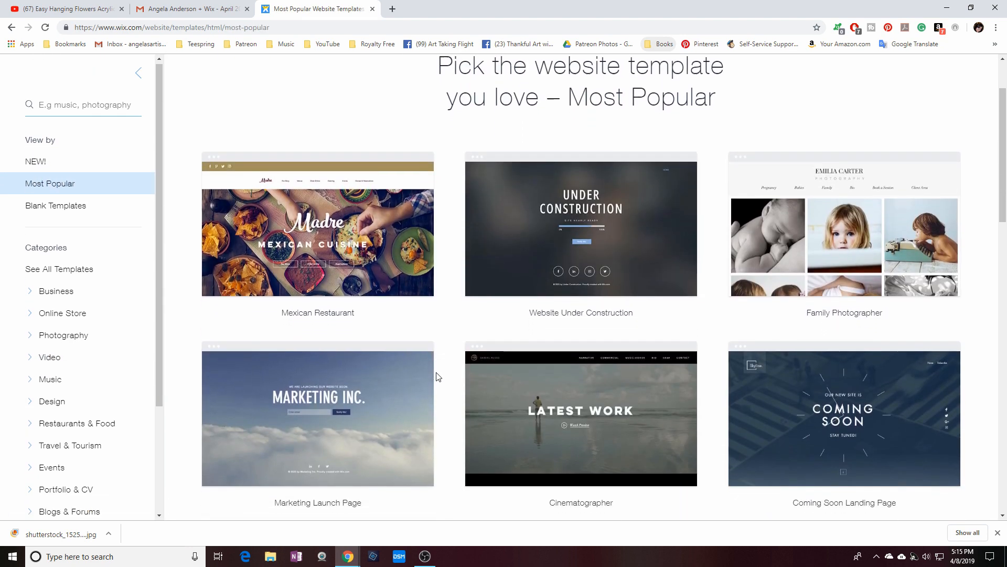
pyautogui.scroll(-5, 438, 377)
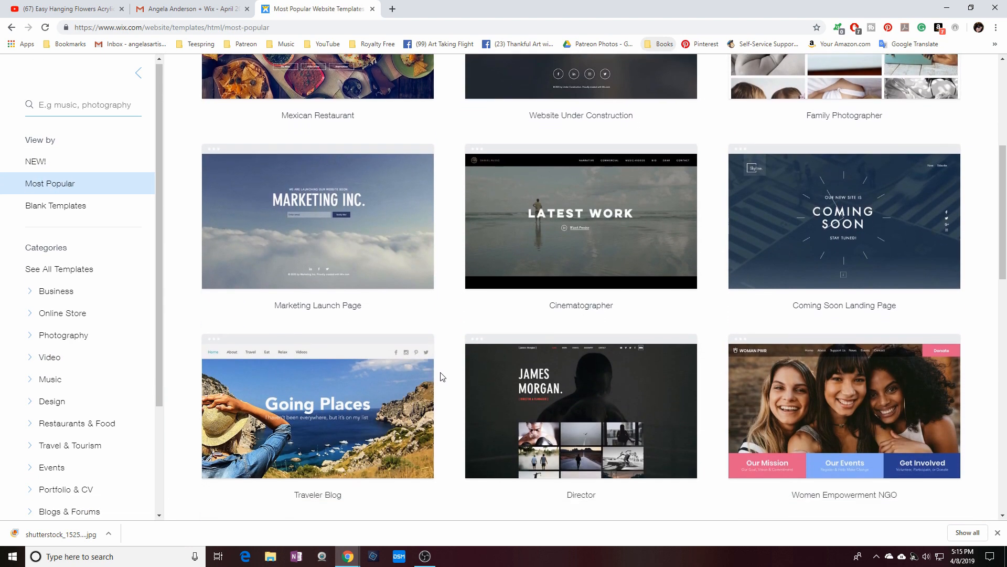
pyautogui.scroll(-4, 440, 376)
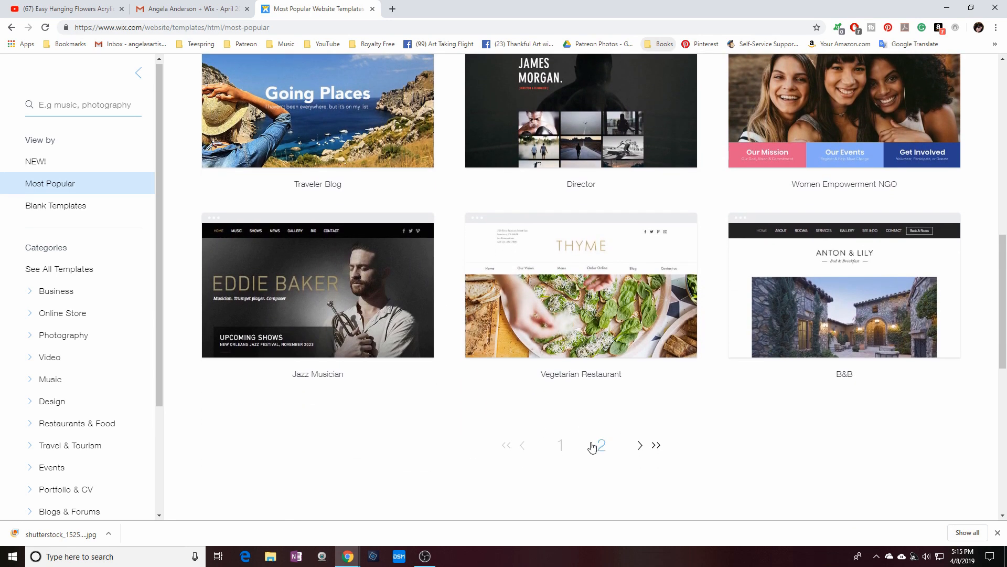
pyautogui.click(600, 446)
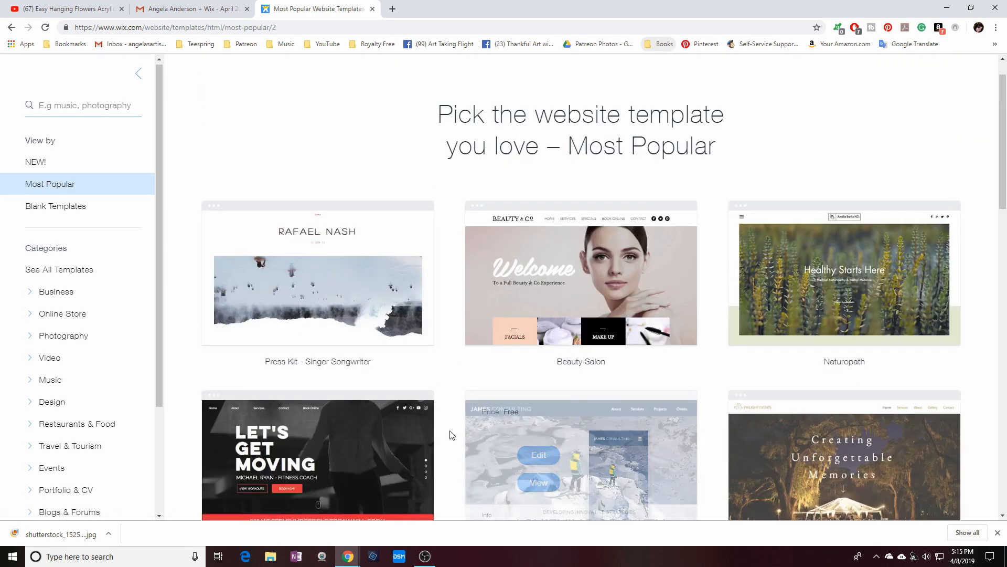
pyautogui.scroll(-3, 433, 450)
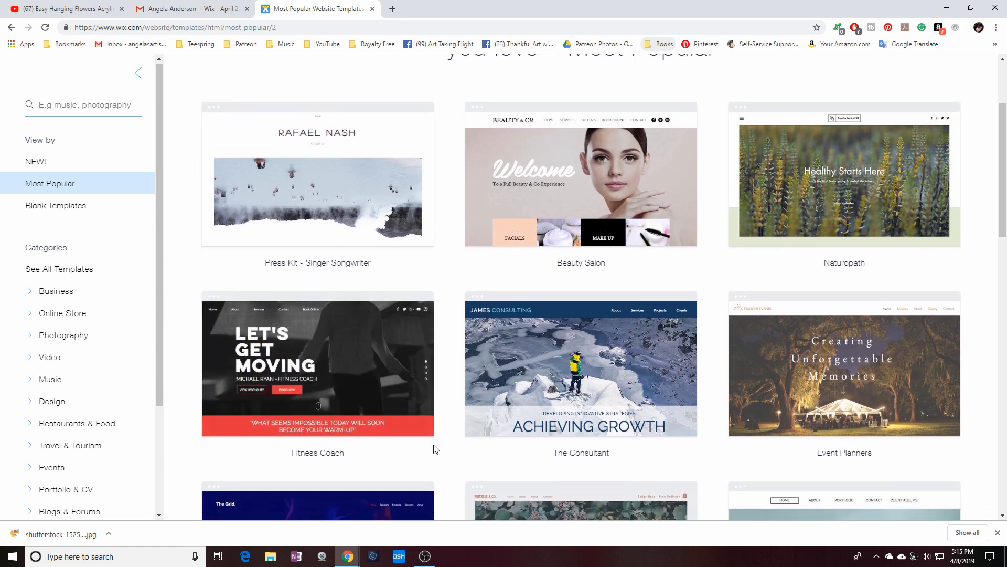
pyautogui.scroll(-4, 435, 449)
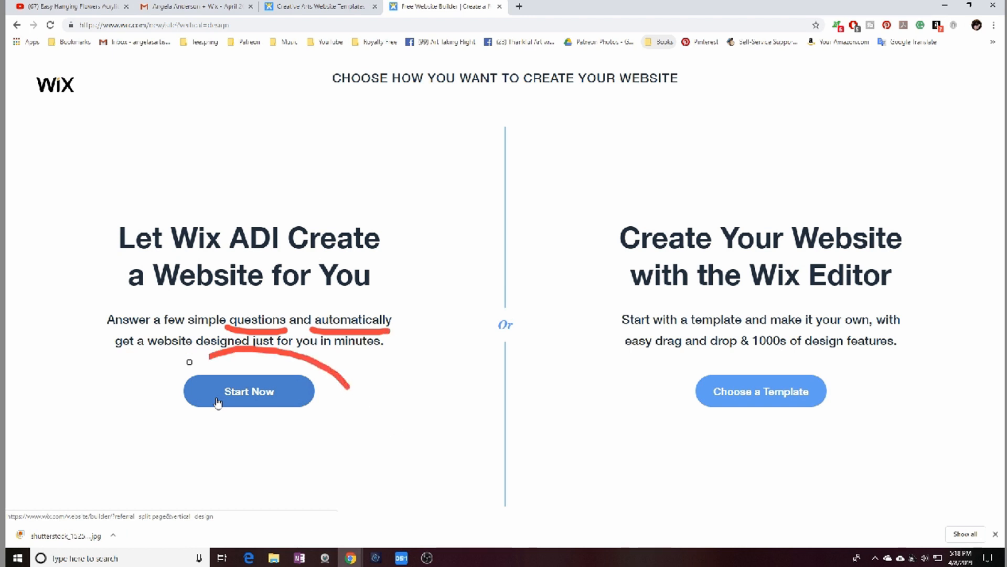
# Start creating a website with Wix ADI and choose Artist as the website type.
pyautogui.moveTo(190, 362); pyautogui.dragTo(351, 406)
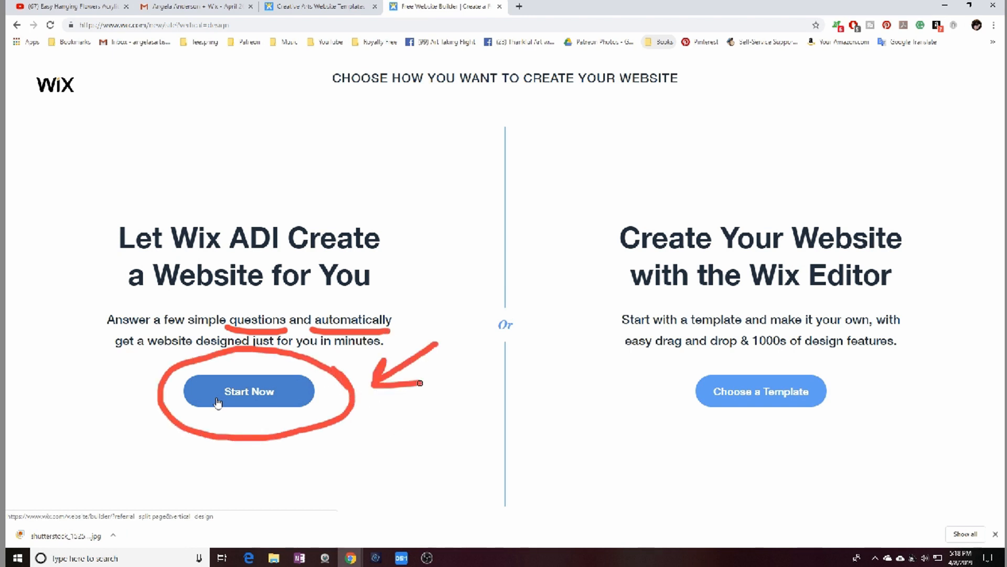
pyautogui.click(218, 402)
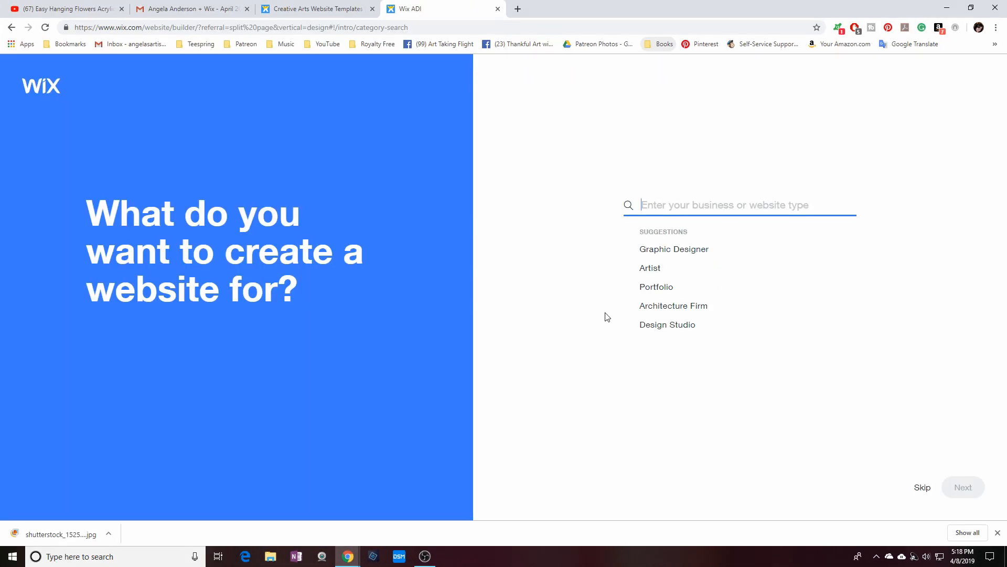
pyautogui.click(651, 269)
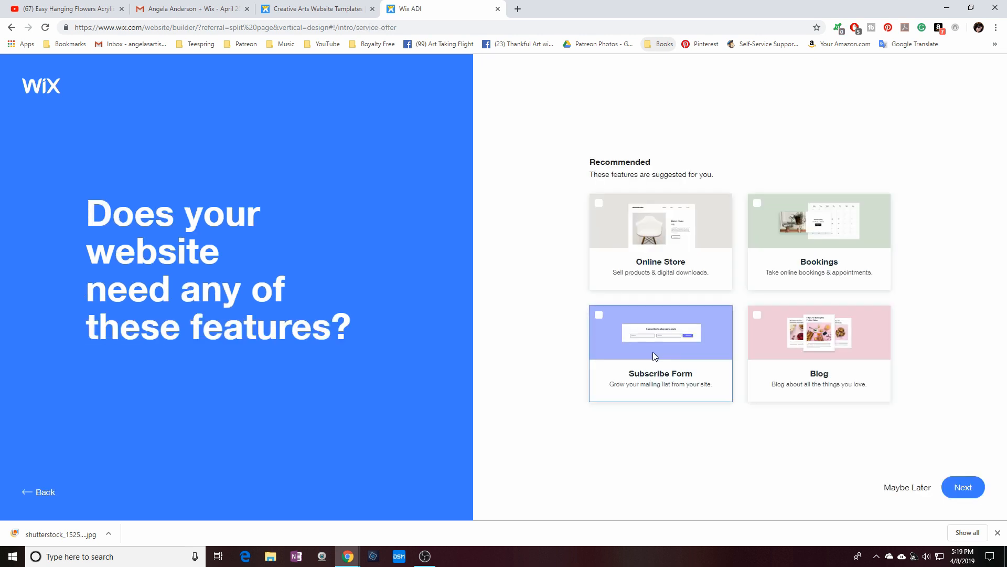
# Include the Subscribe Form and Online Store features in the site and proceed to the business name question.
pyautogui.click(653, 351)
pyautogui.click(615, 243)
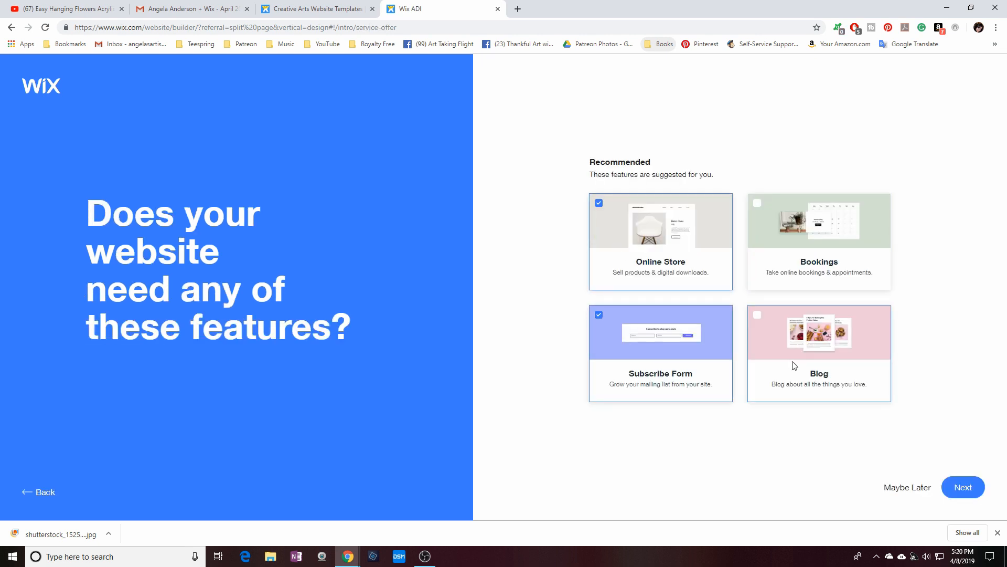
pyautogui.click(959, 489)
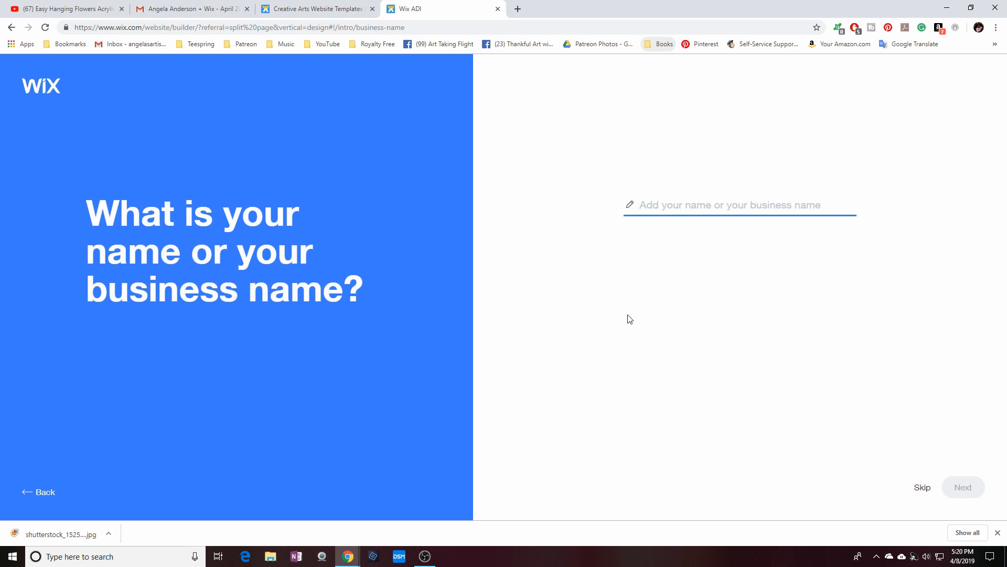
# Fill in the site info with the artist's name, the "Logo isolated" image as logo, and a YouTube social link.
pyautogui.write('Angela Anderson')
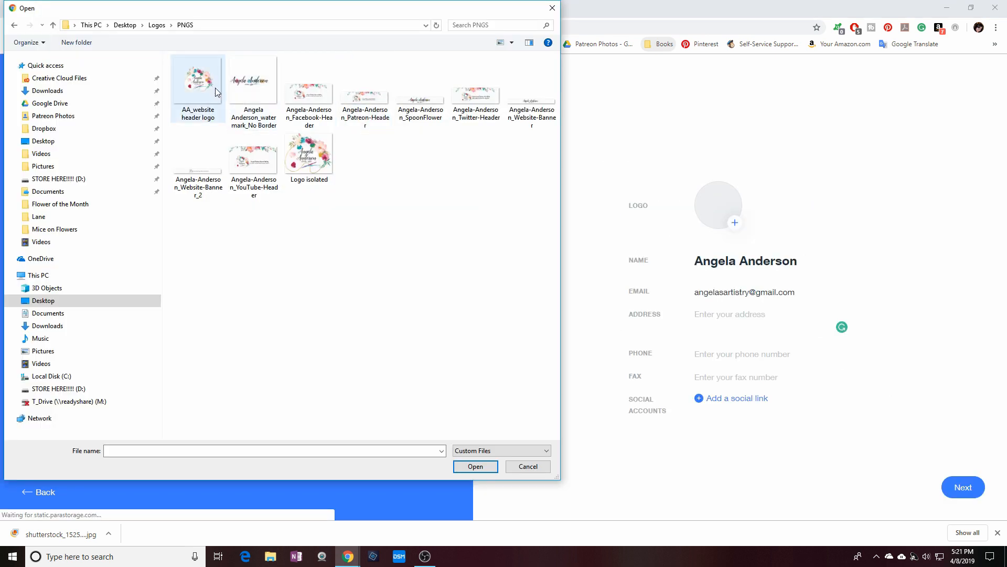
pyautogui.click(310, 155)
pyautogui.press('Return')
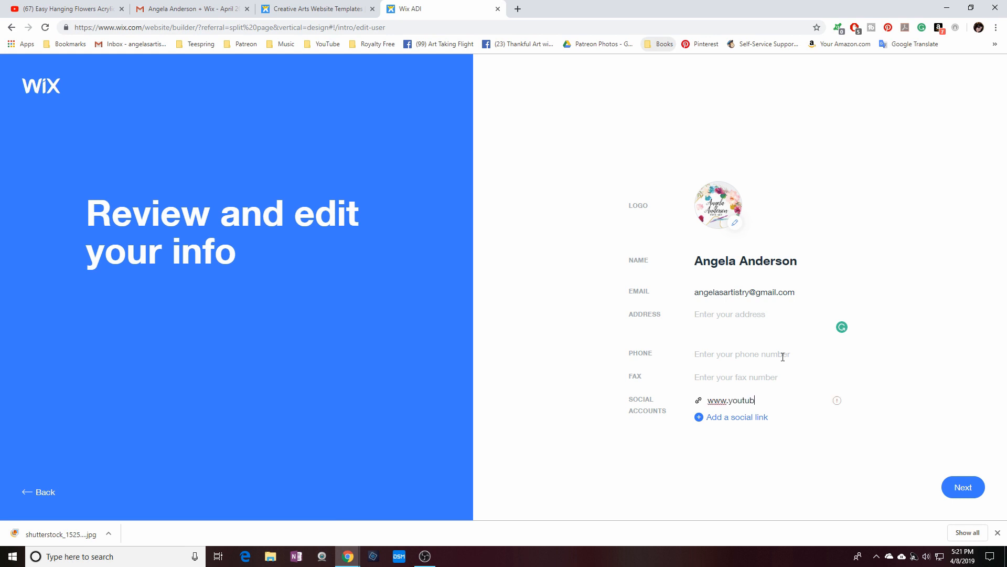
pyautogui.click(726, 423)
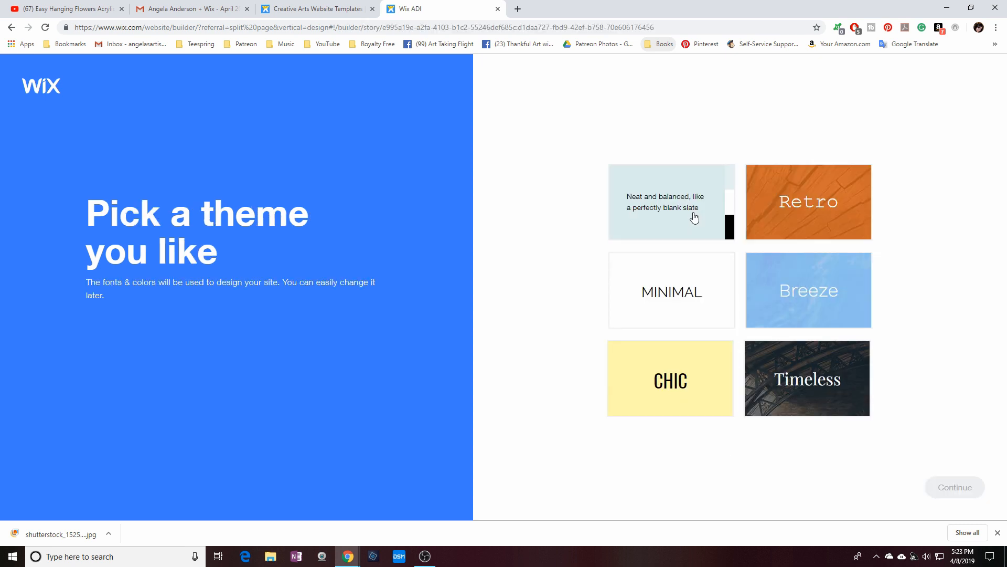
# Apply the Breeze theme and create a color palette from the uploaded logo.
pyautogui.click(762, 320)
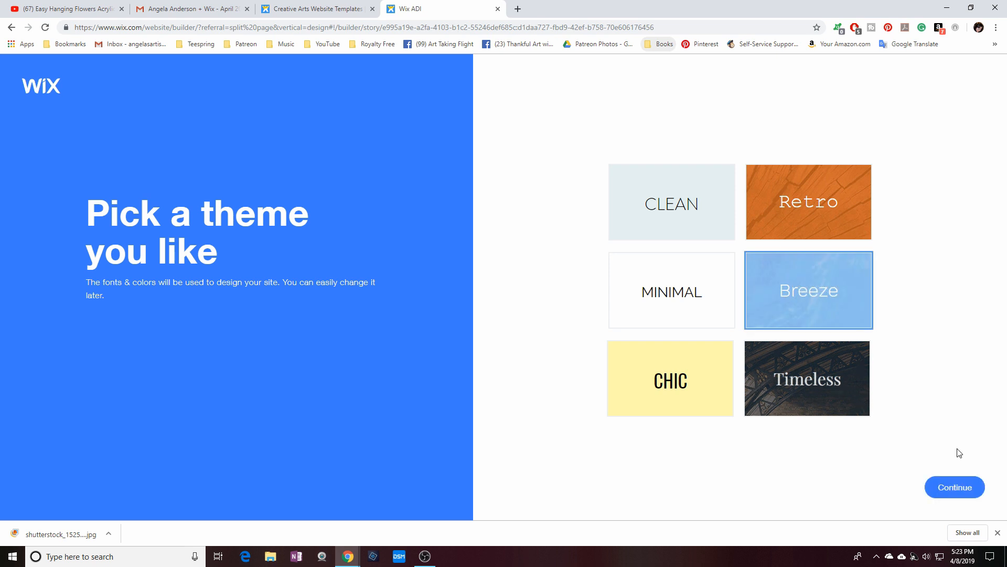
pyautogui.click(952, 485)
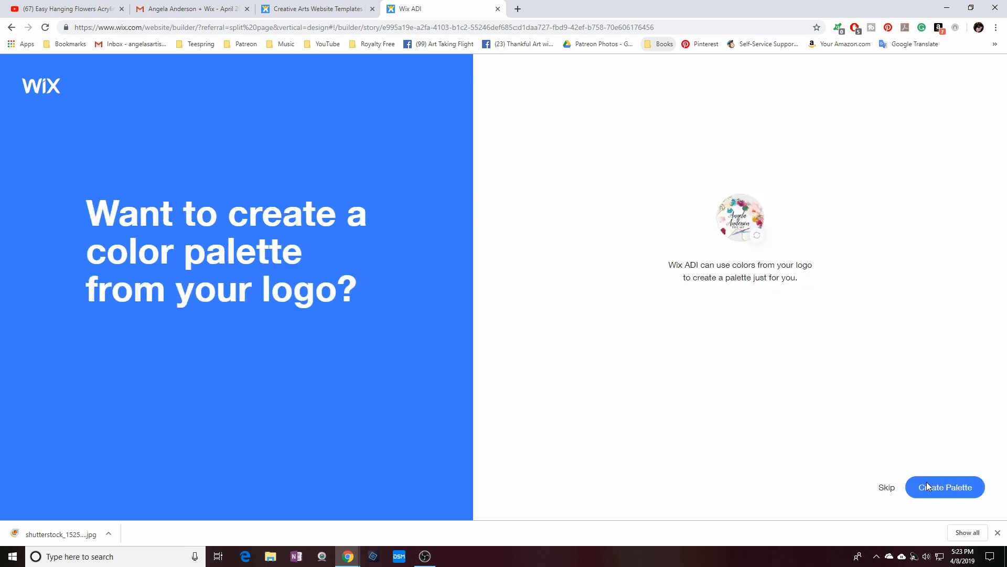
pyautogui.click(945, 488)
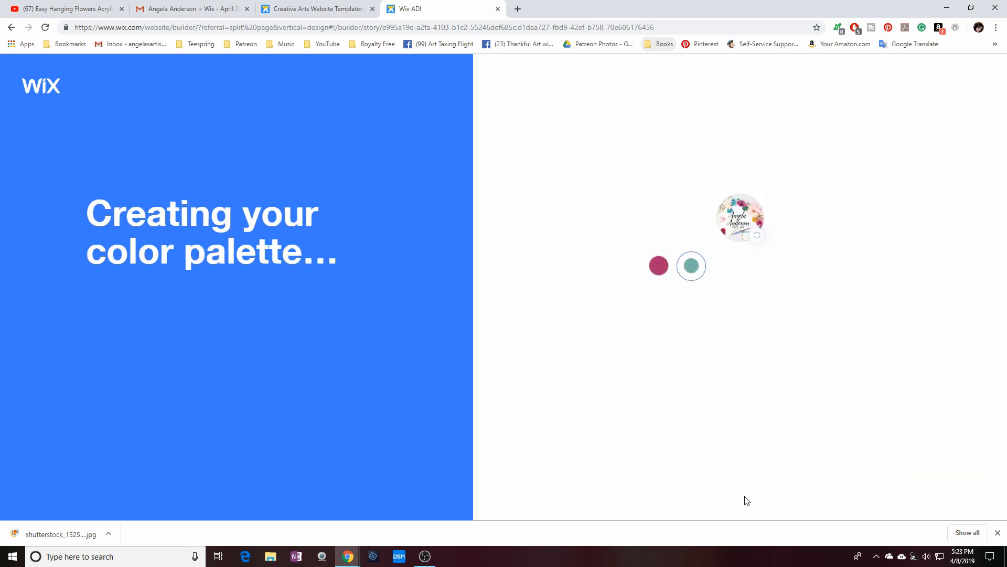
pyautogui.click(938, 486)
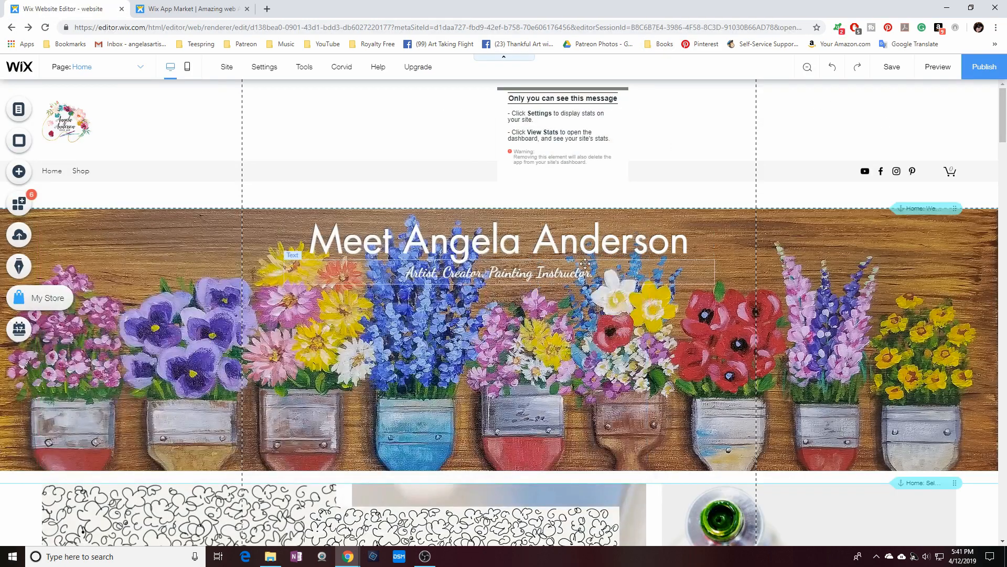
# Look through the site's Traceables, FAQ and Shop pages from the site menu and return to the Home page.
pyautogui.scroll(-6, 586, 262)
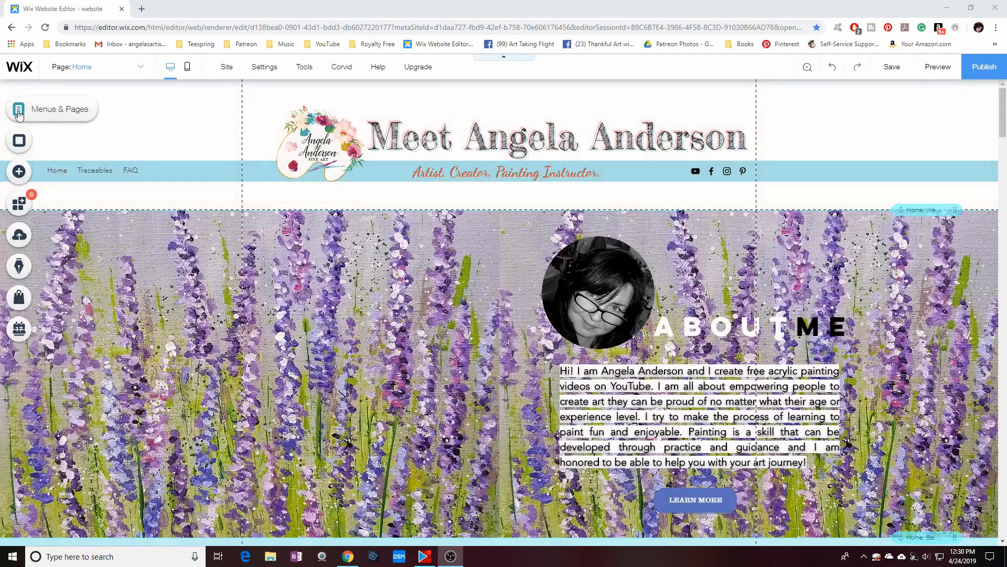
pyautogui.click(19, 110)
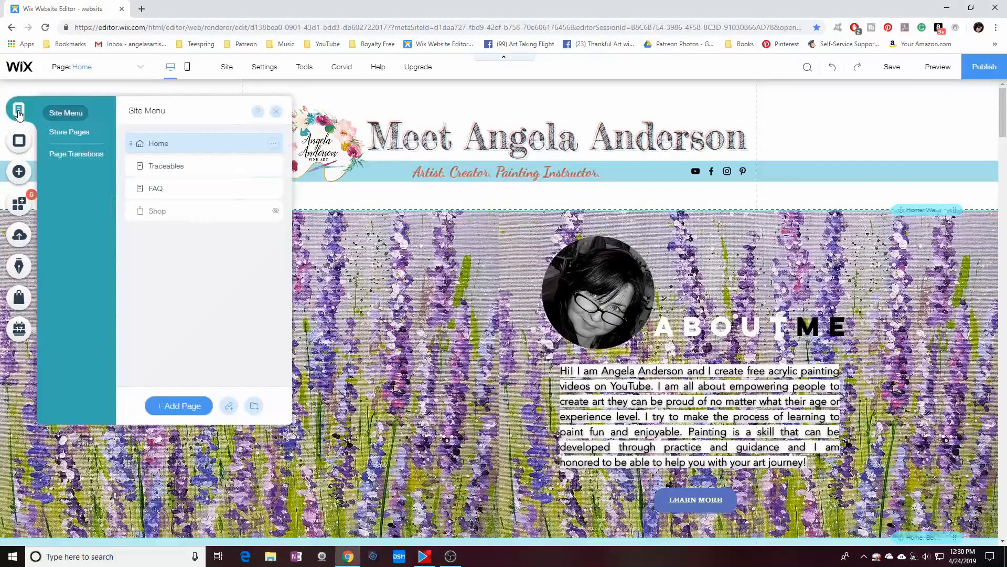
pyautogui.click(167, 166)
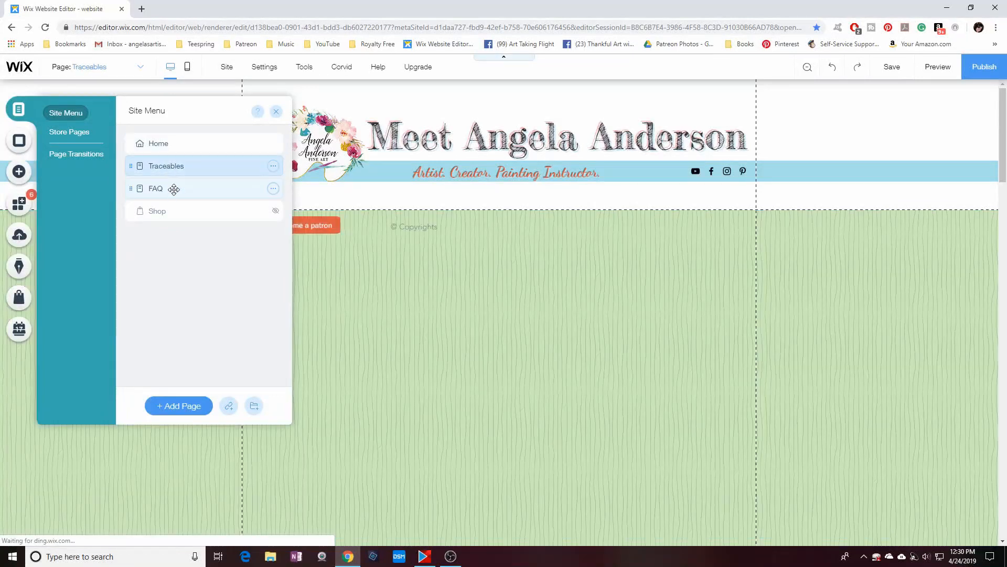
pyautogui.click(172, 189)
pyautogui.click(176, 211)
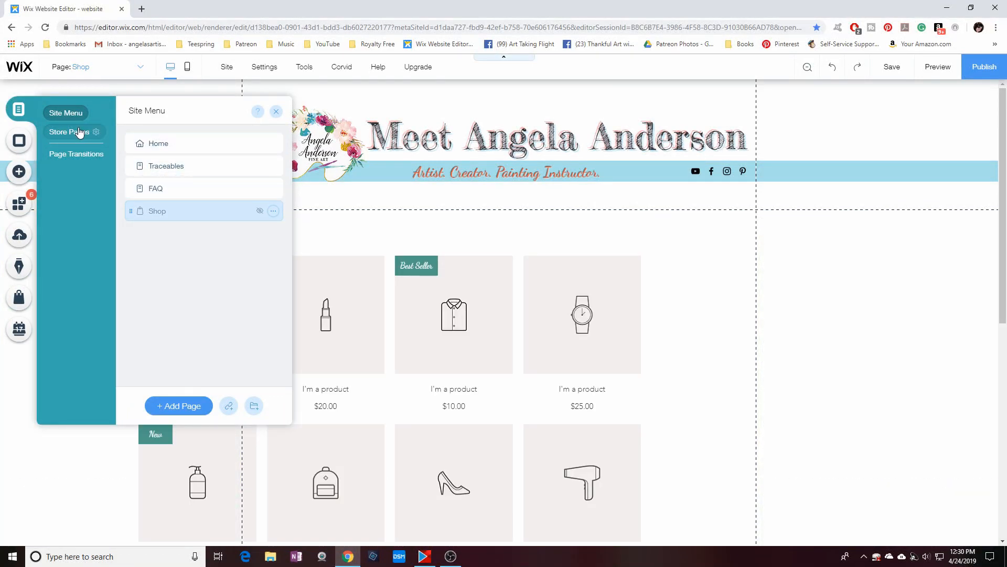
pyautogui.click(187, 143)
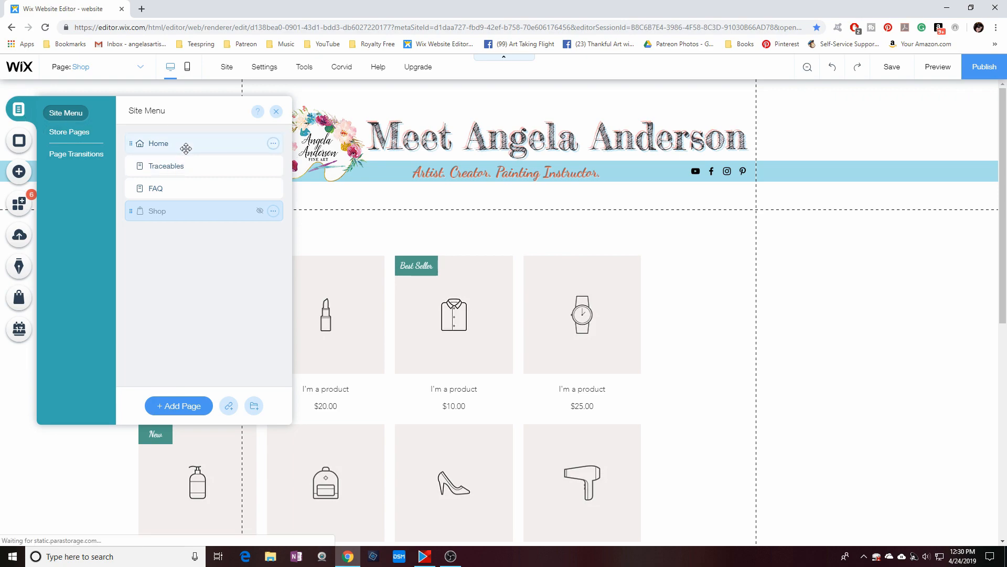
# Look through the selection of ready-made page backgrounds for the Home page.
pyautogui.click(19, 142)
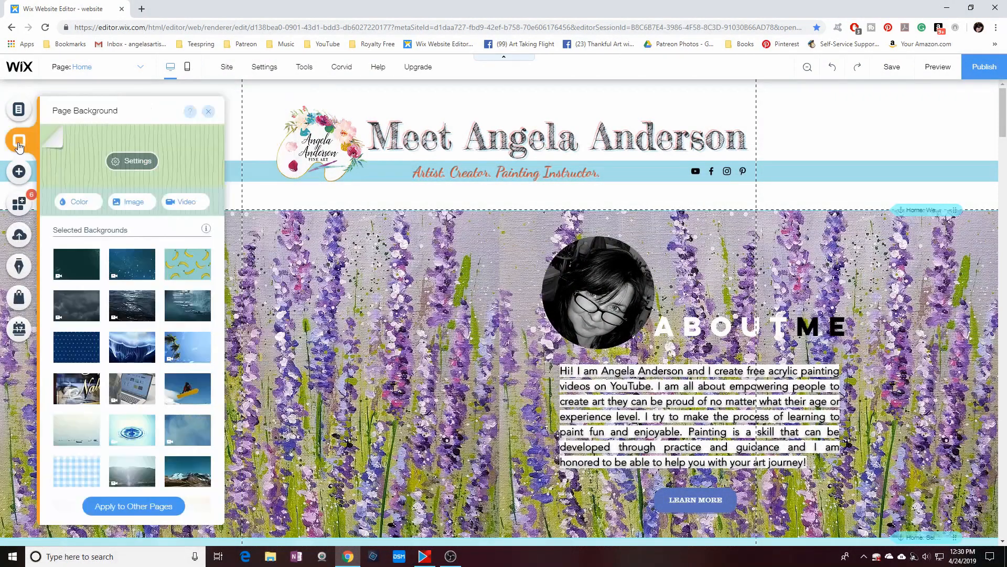
pyautogui.scroll(-15, 145, 251)
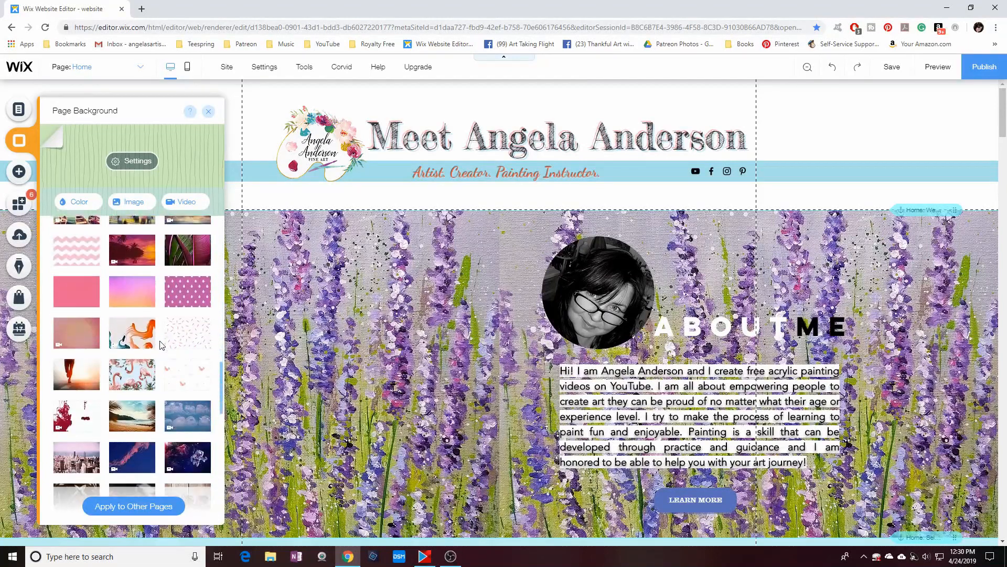
pyautogui.moveTo(151, 345)
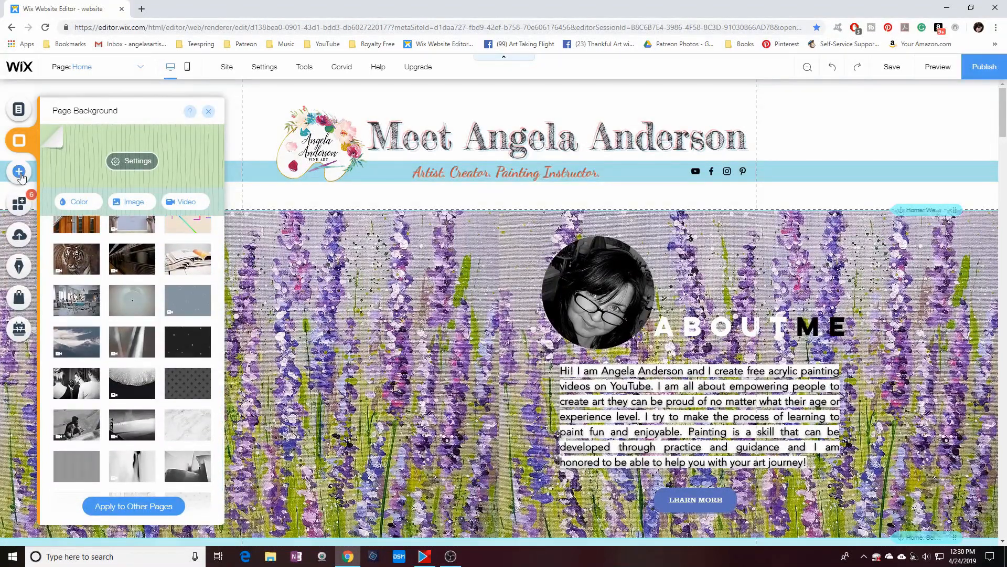
# Look through the categories of elements that can be added to the page, from Image and Vector Art through Store and More.
pyautogui.click(19, 172)
pyautogui.click(65, 130)
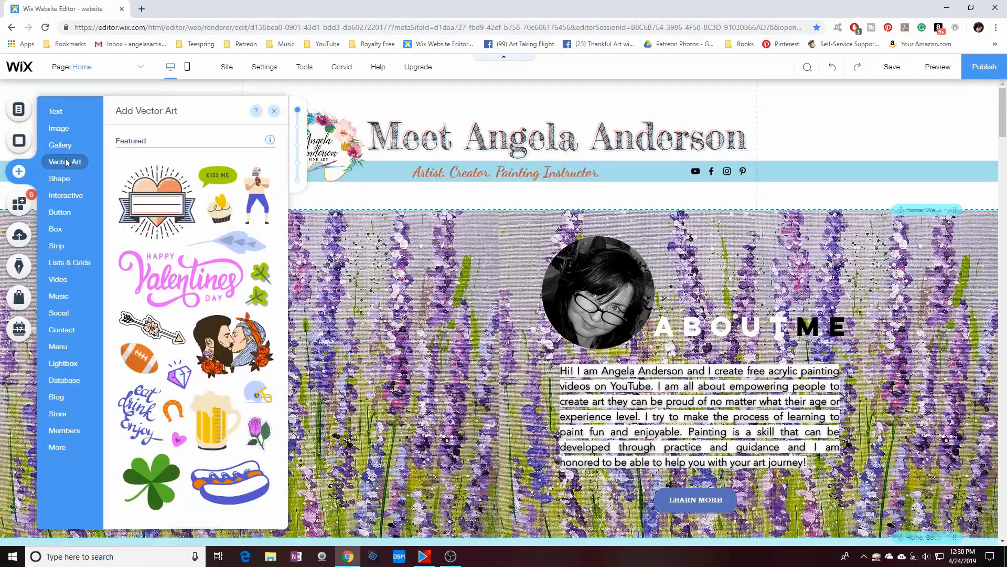
pyautogui.moveTo(67, 198)
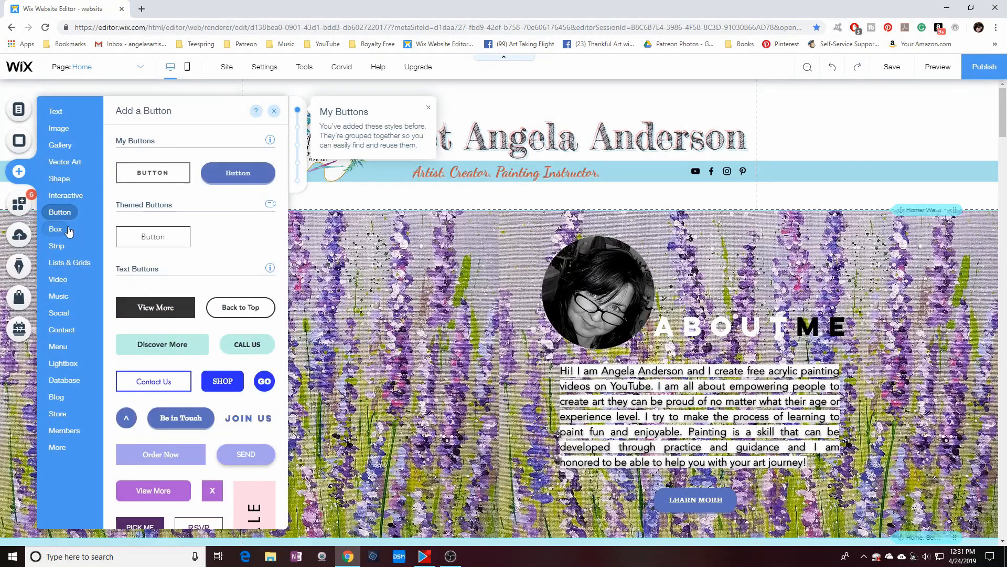
pyautogui.moveTo(72, 286)
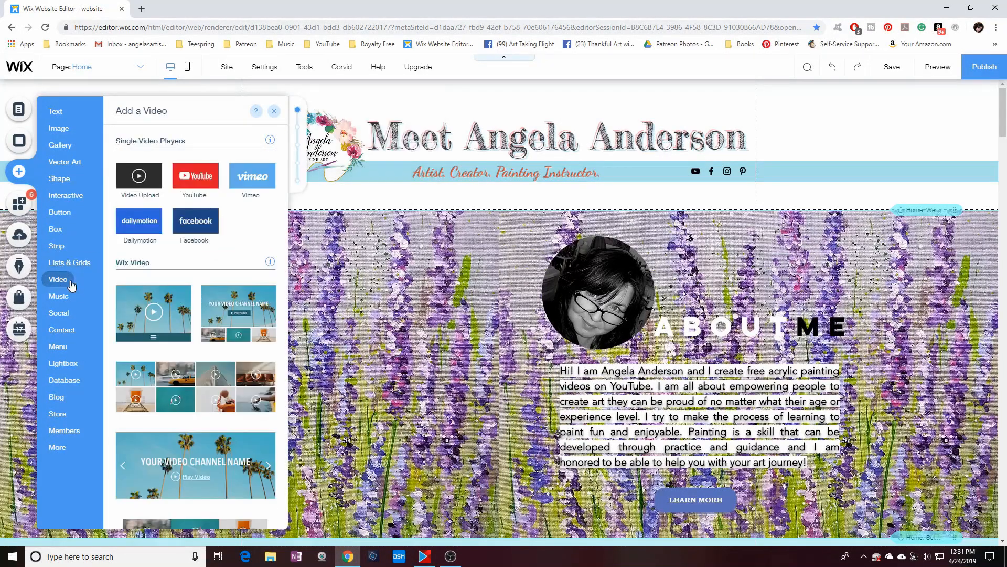
pyautogui.moveTo(74, 331)
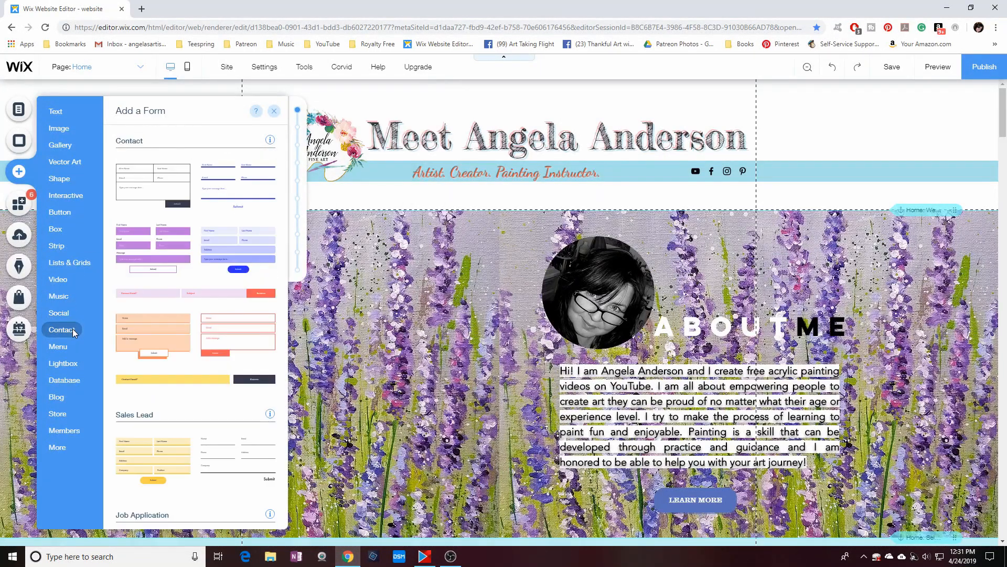
pyautogui.moveTo(73, 365)
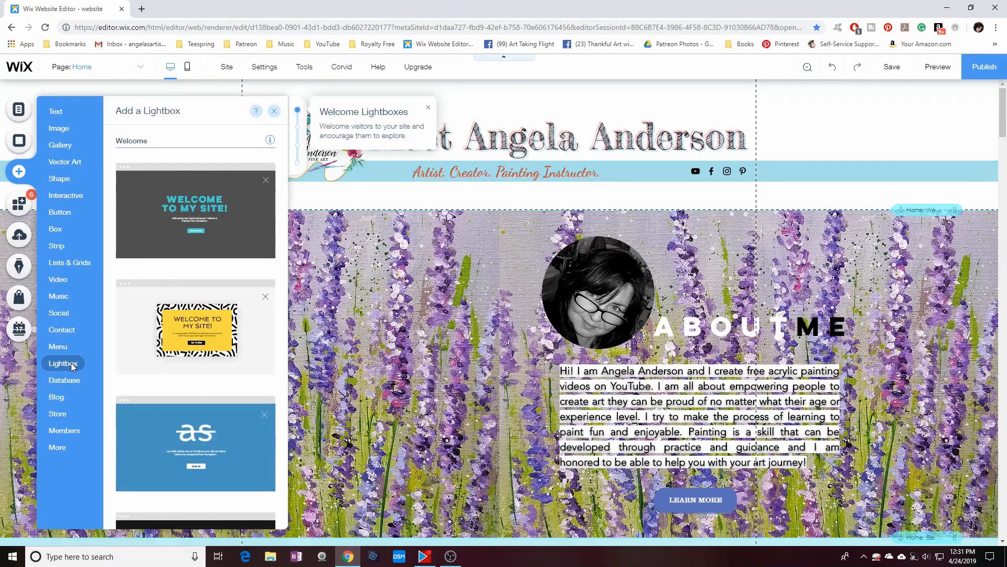
pyautogui.moveTo(74, 383)
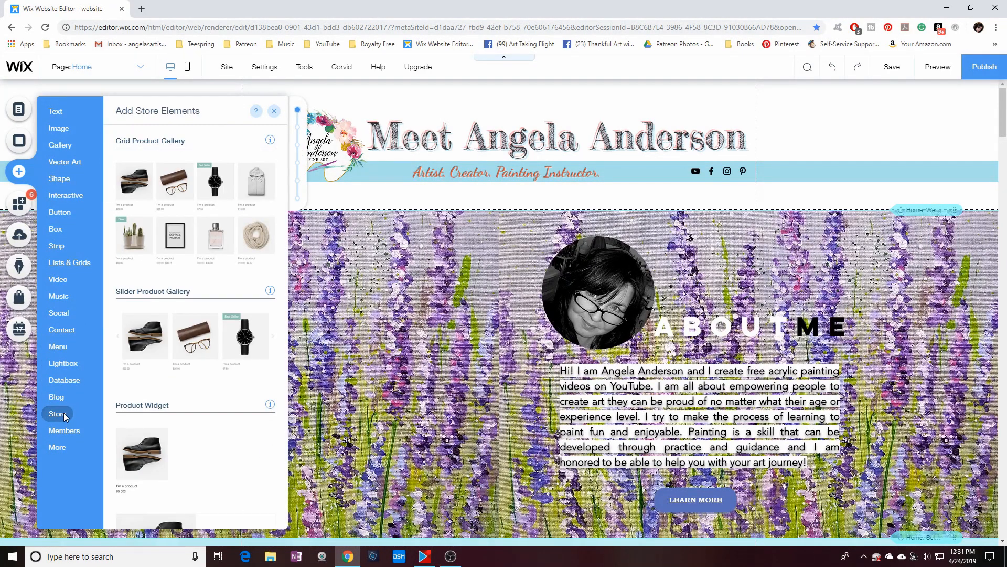
pyautogui.moveTo(63, 432)
pyautogui.moveTo(62, 449)
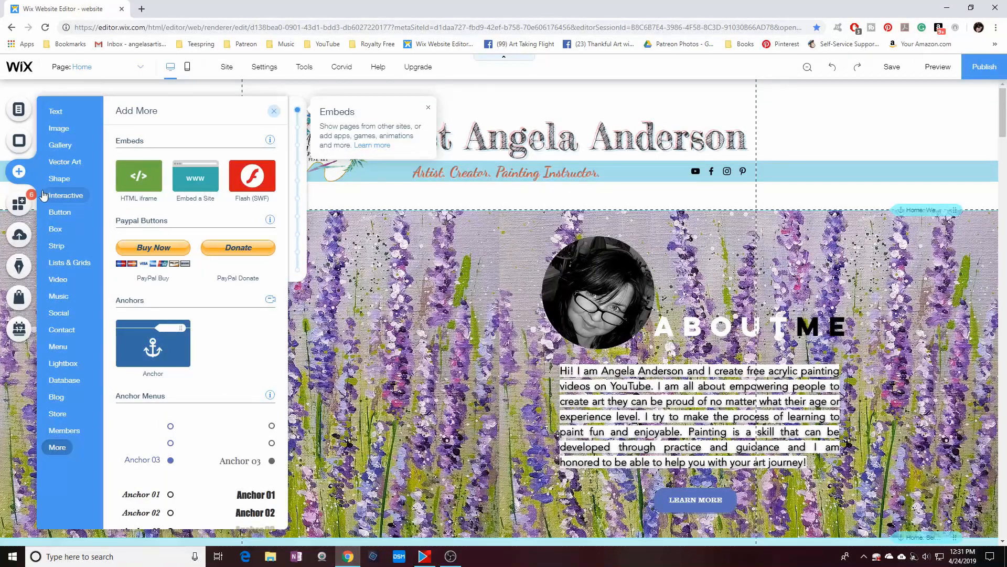
# Open the Wix App Market and look over its app categories.
pyautogui.click(19, 203)
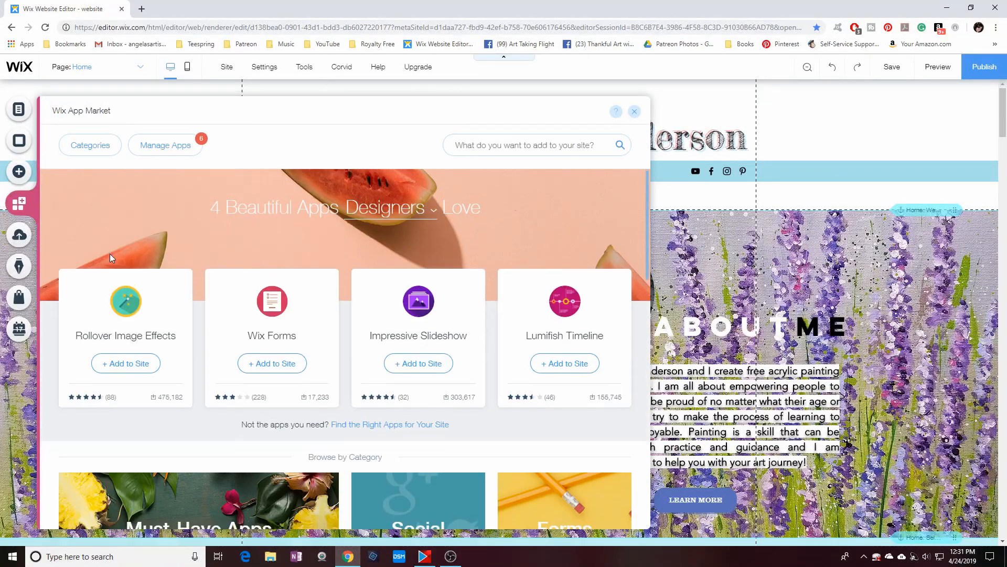
pyautogui.scroll(-6, 110, 259)
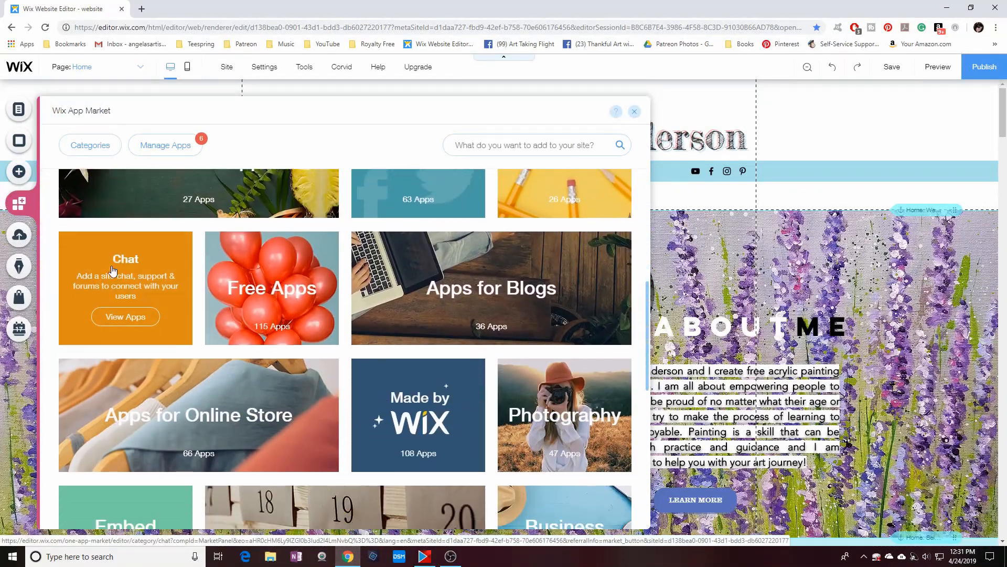
# Look over the remaining app categories, the media uploads with free and Shutterstock media, and the blog, store and bookings sections.
pyautogui.scroll(-8, 112, 271)
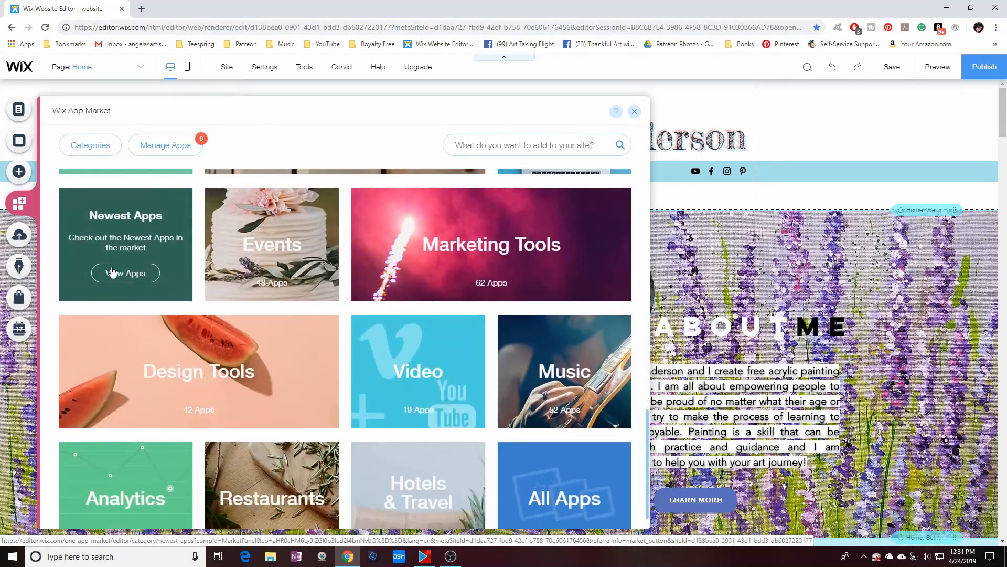
pyautogui.click(24, 238)
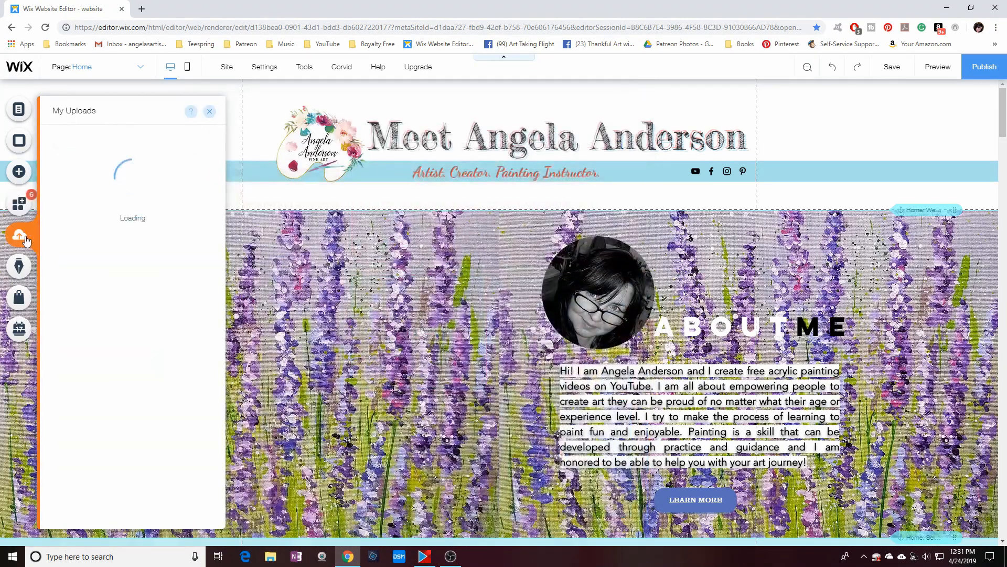
pyautogui.scroll(-5, 97, 245)
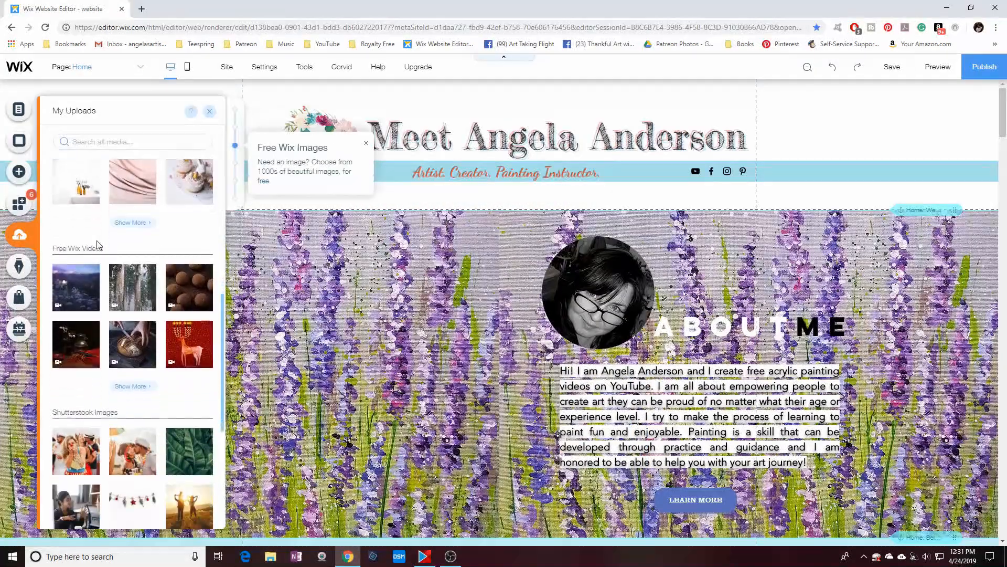
pyautogui.scroll(-5, 97, 245)
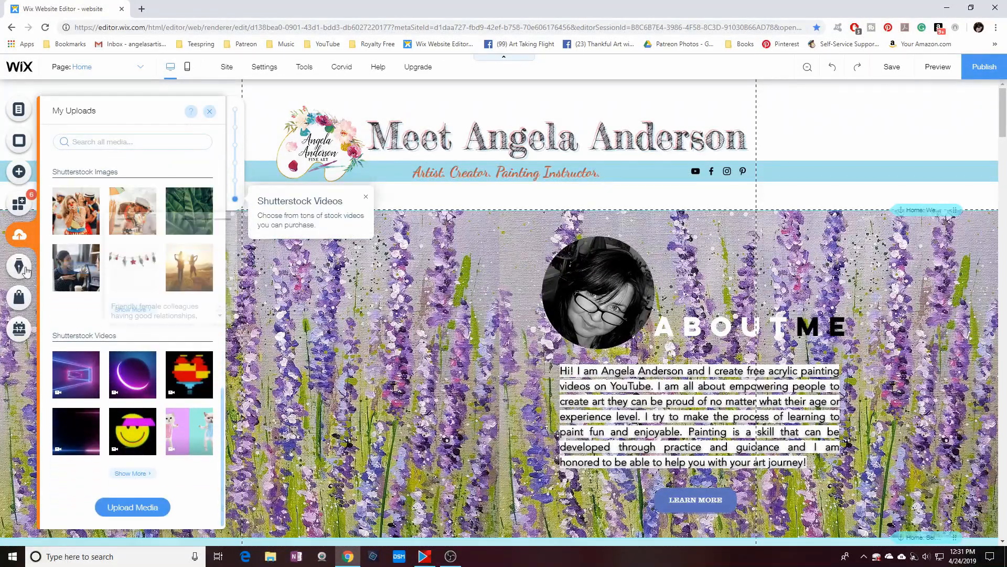
pyautogui.click(21, 269)
pyautogui.click(20, 298)
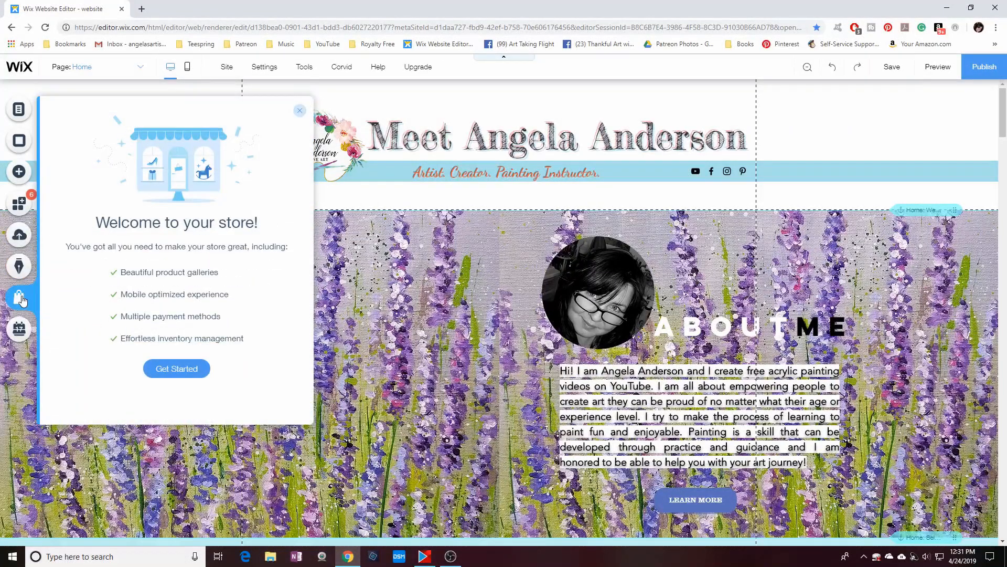
pyautogui.click(20, 329)
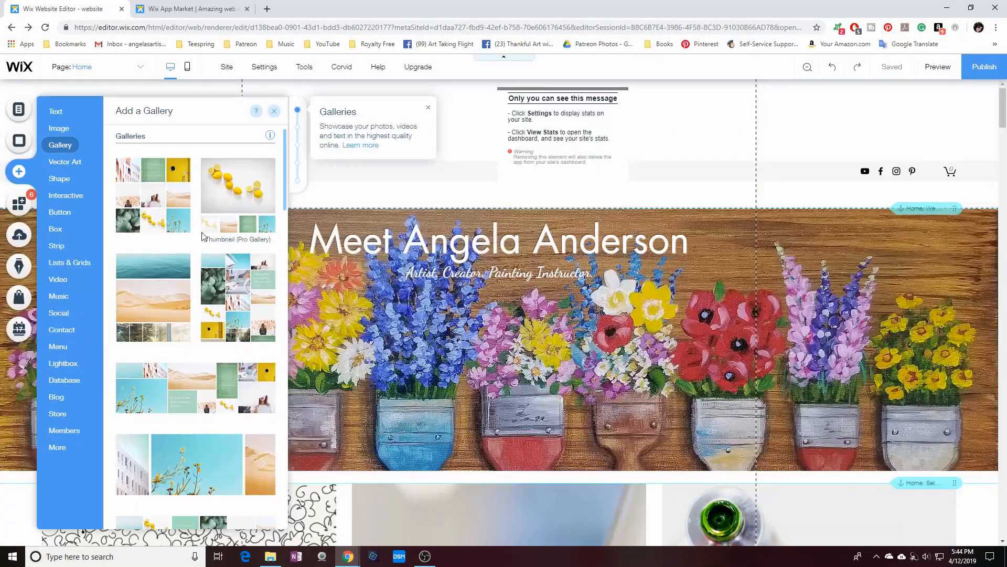
# Add the diamond-shaped gallery from More Galleries to the Home page and place it over the image strip below the flower banner.
pyautogui.scroll(-1, 205, 290)
pyautogui.scroll(-2, 204, 290)
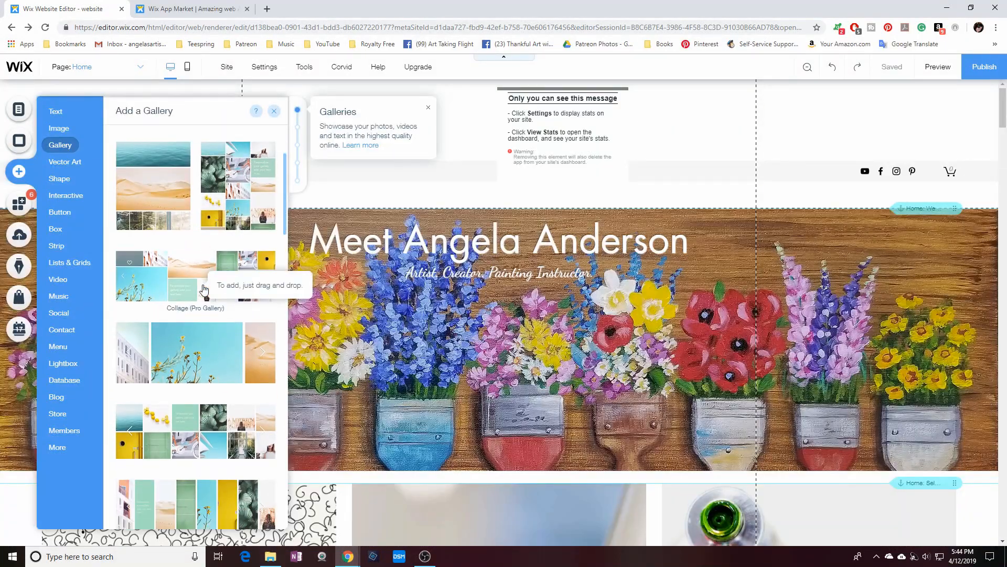
pyautogui.scroll(-2, 210, 210)
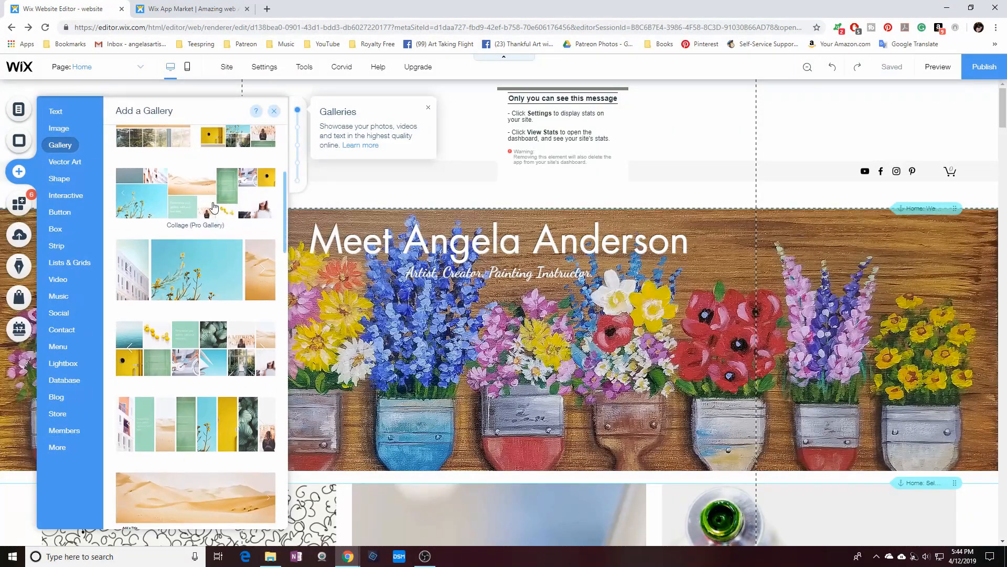
pyautogui.scroll(-2, 201, 207)
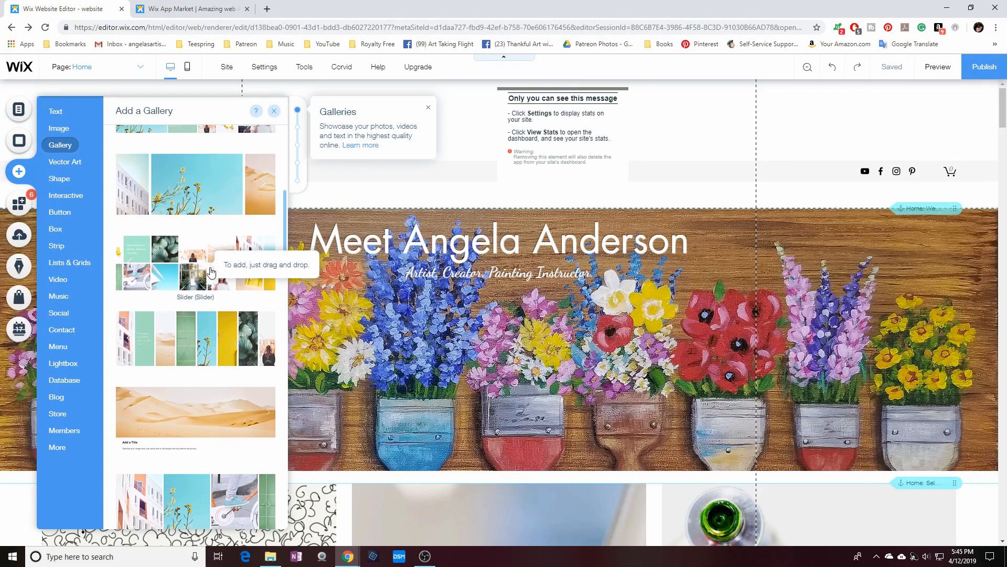
pyautogui.scroll(-8, 235, 367)
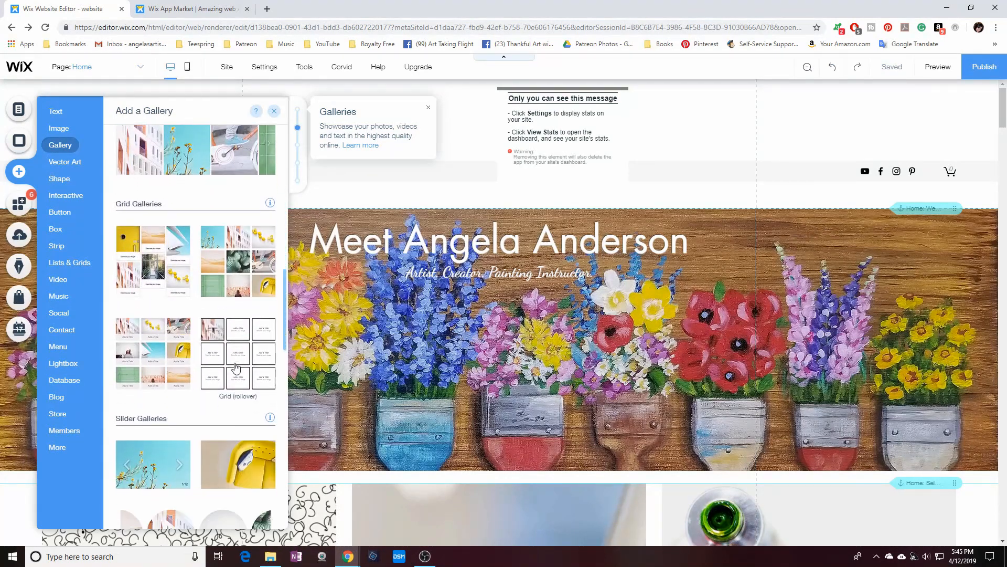
pyautogui.scroll(-4, 236, 367)
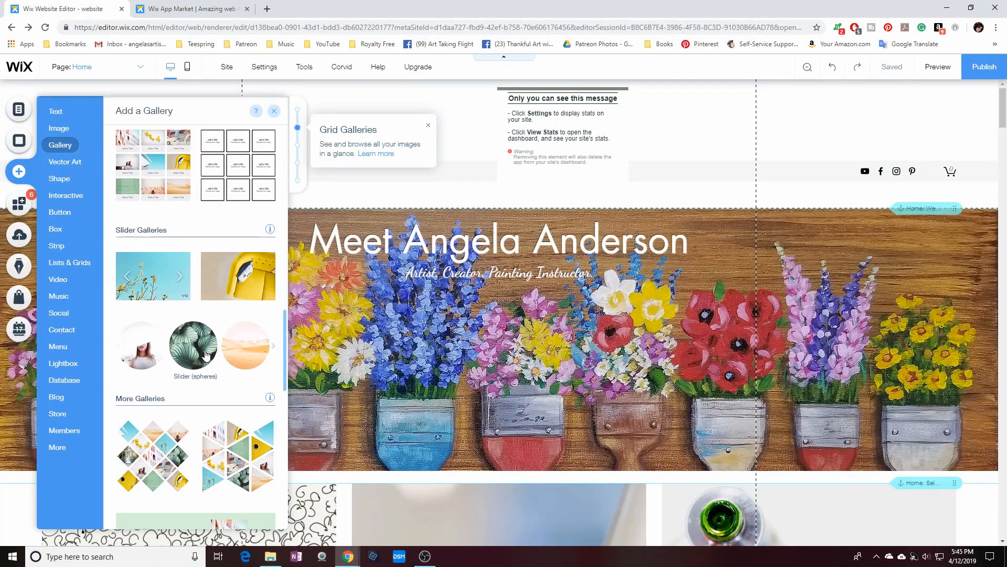
pyautogui.scroll(-3, 167, 335)
pyautogui.moveTo(164, 336); pyautogui.dragTo(516, 544)
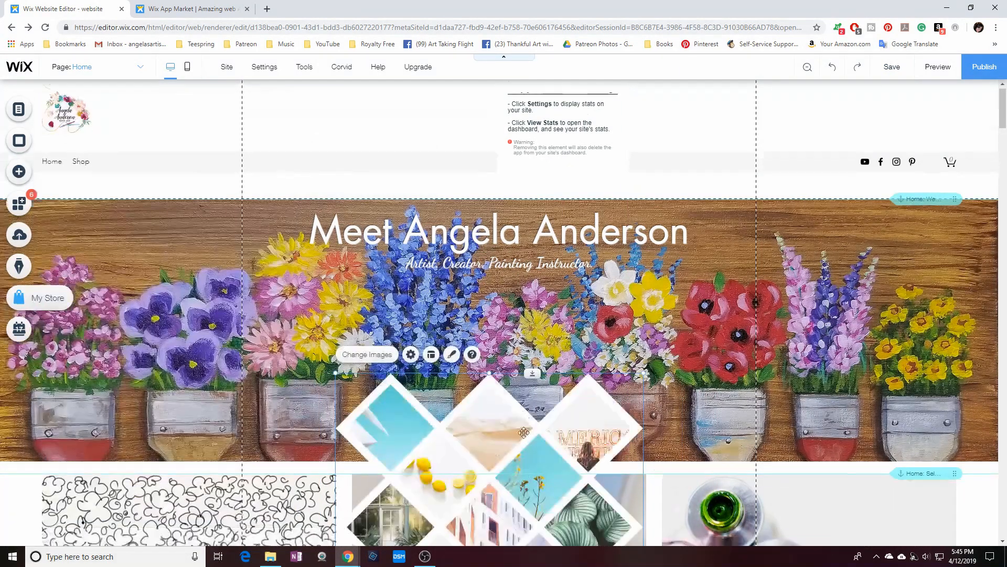
pyautogui.scroll(-8, 491, 325)
pyautogui.moveTo(487, 268); pyautogui.dragTo(224, 414)
pyautogui.scroll(4, 412, 374)
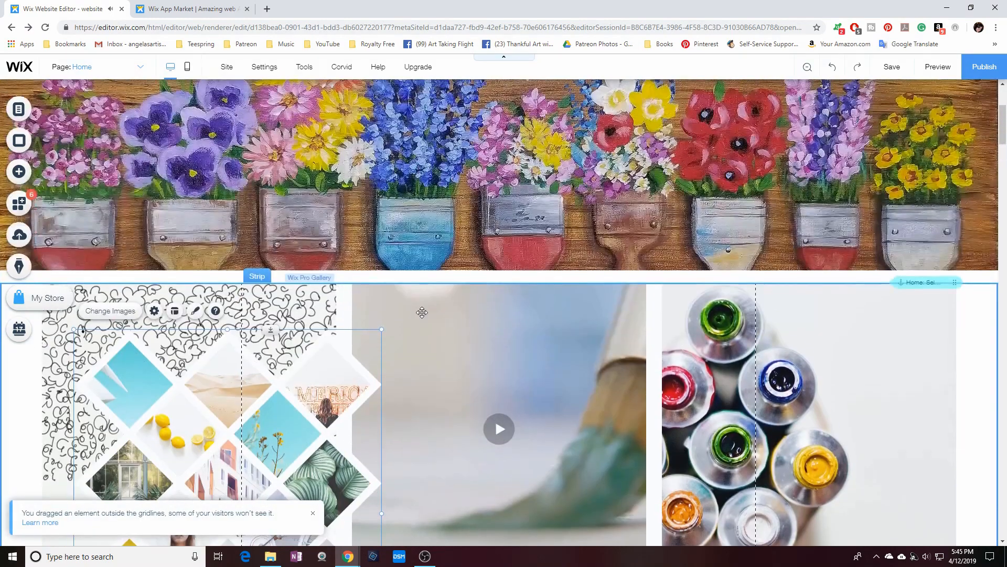
# Change the background of the strip behind the diamond gallery to the black-and-white triangle pattern.
pyautogui.rightClick(422, 314)
pyautogui.click(445, 284)
pyautogui.scroll(-4, 446, 271)
pyautogui.click(318, 278)
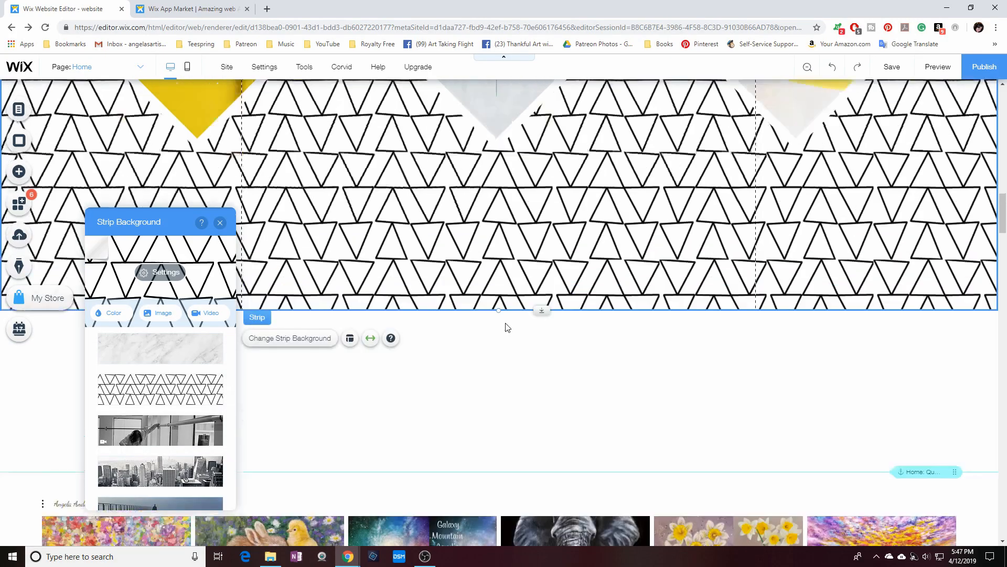
pyautogui.scroll(14, 507, 327)
pyautogui.scroll(-6, 504, 323)
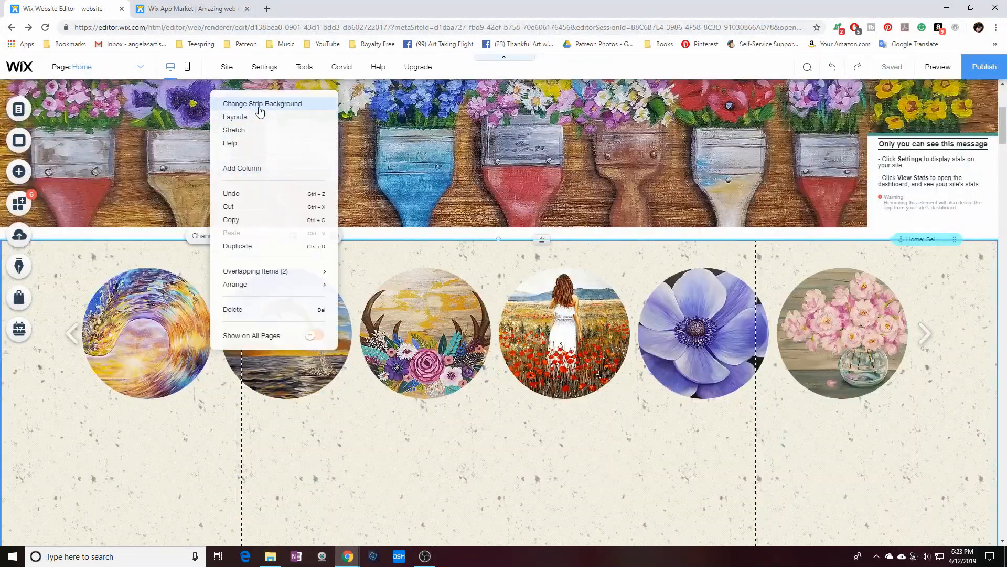
# Try several ready-made backgrounds on the strip behind the round-image gallery, including green grunge, white marble and teal with crosses.
pyautogui.click(260, 105)
pyautogui.scroll(-3, 165, 388)
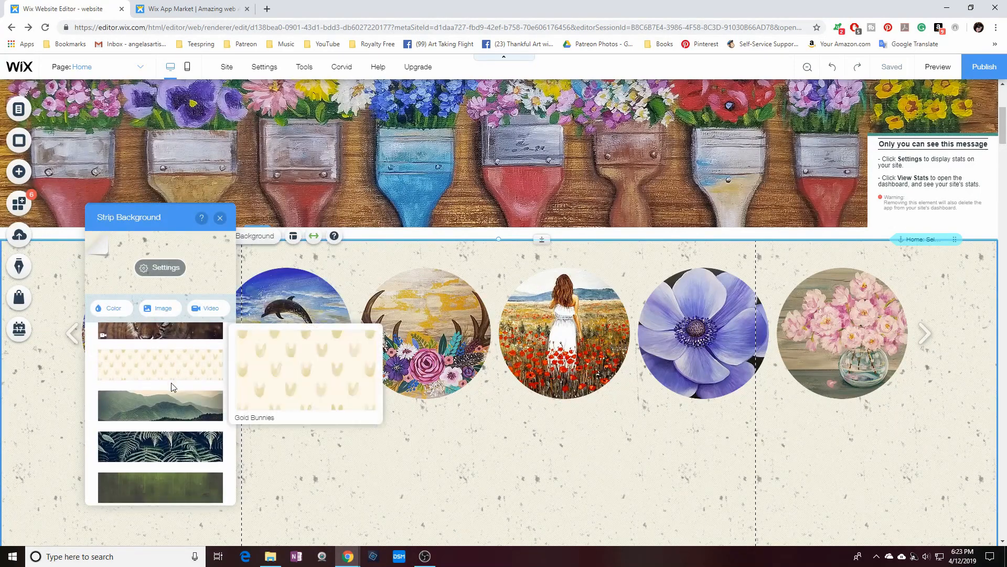
pyautogui.scroll(-2, 173, 389)
pyautogui.click(175, 403)
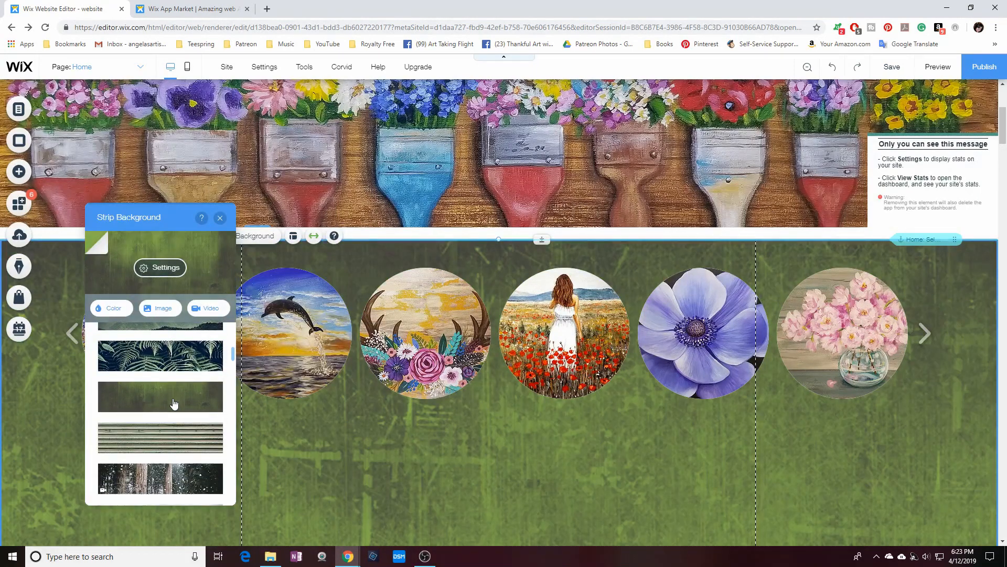
pyautogui.scroll(-2, 174, 403)
pyautogui.click(174, 403)
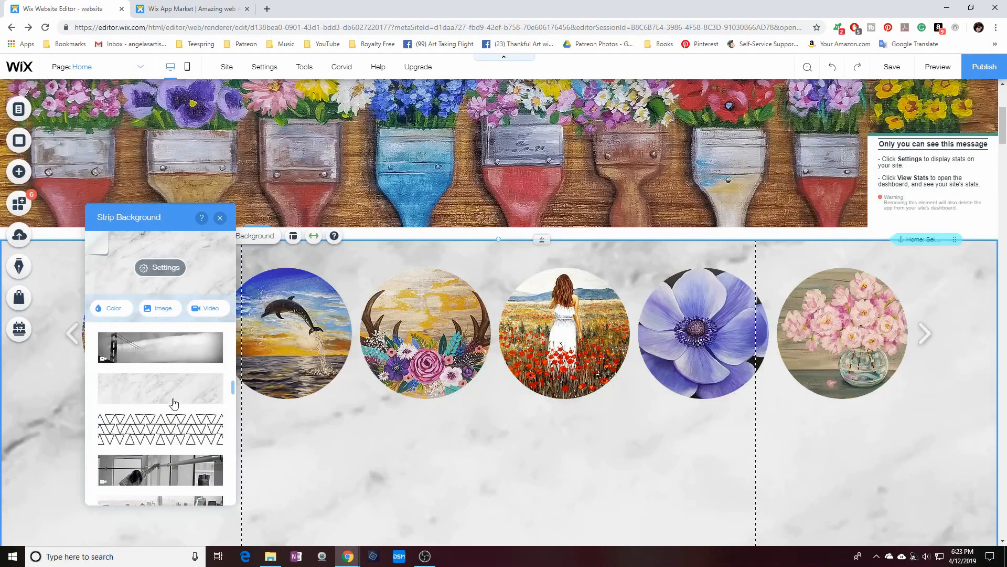
pyautogui.scroll(-3, 174, 403)
pyautogui.click(174, 404)
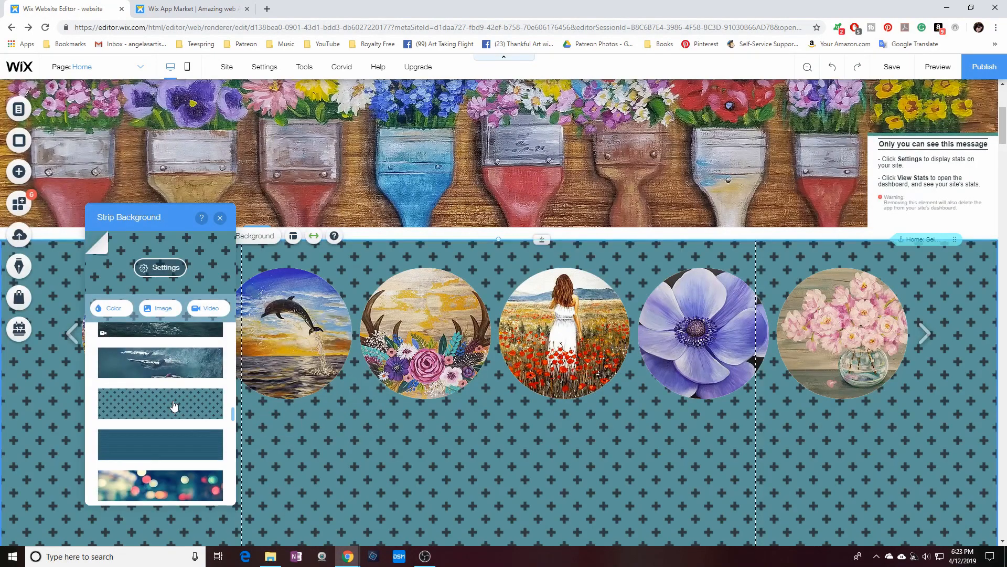
pyautogui.scroll(-3, 174, 405)
pyautogui.click(175, 423)
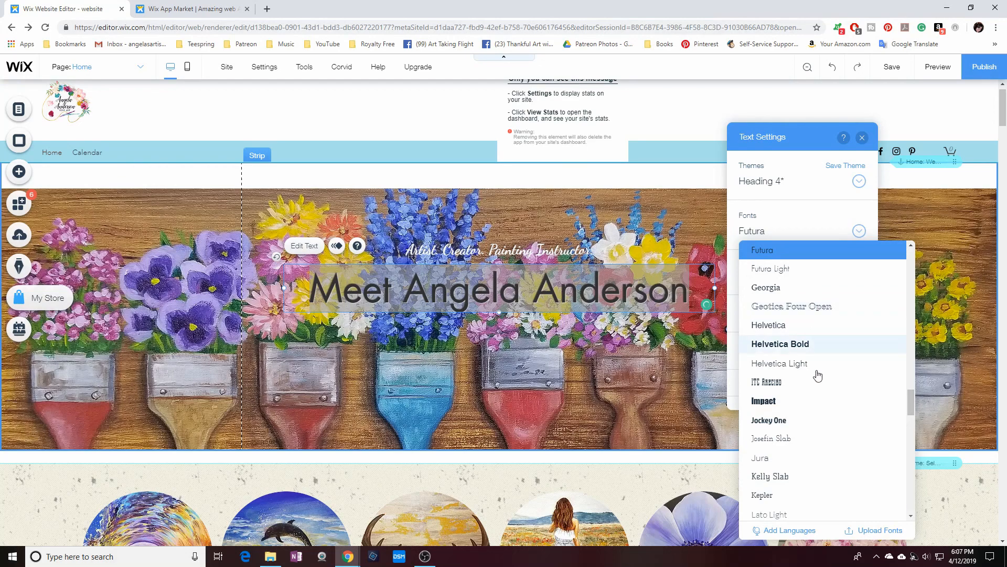
# Try Belinda and Dancing Script Regular on the banner heading and set its font to Fredericka the Great.
pyautogui.scroll(-5, 819, 388)
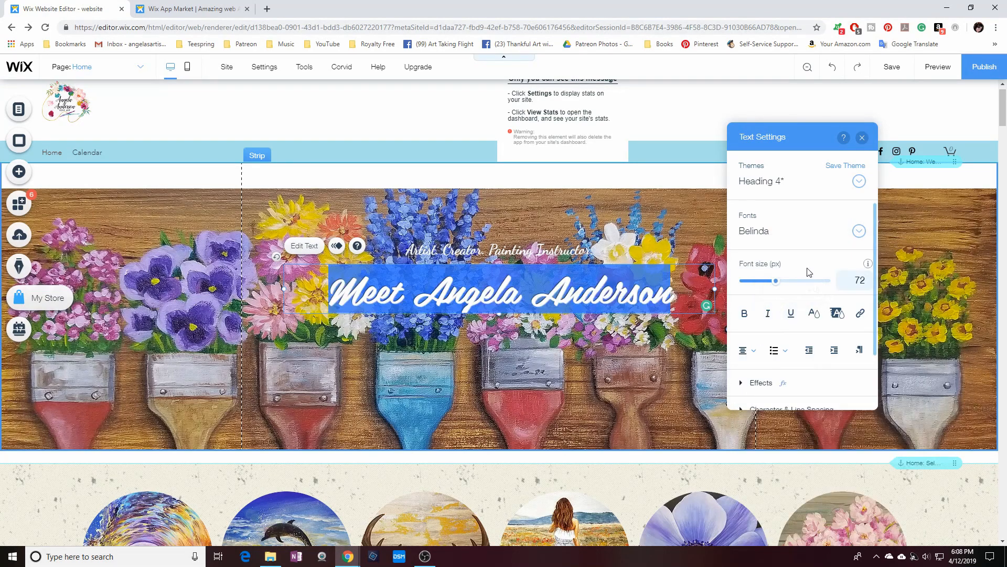
pyautogui.click(859, 231)
pyautogui.scroll(-5, 828, 367)
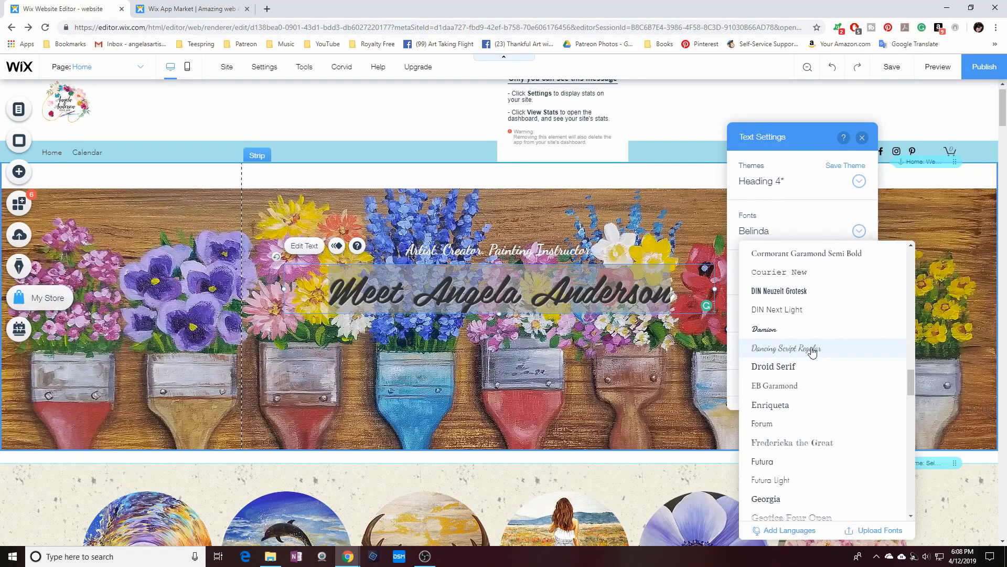
pyautogui.click(809, 348)
pyautogui.click(859, 233)
pyautogui.click(828, 344)
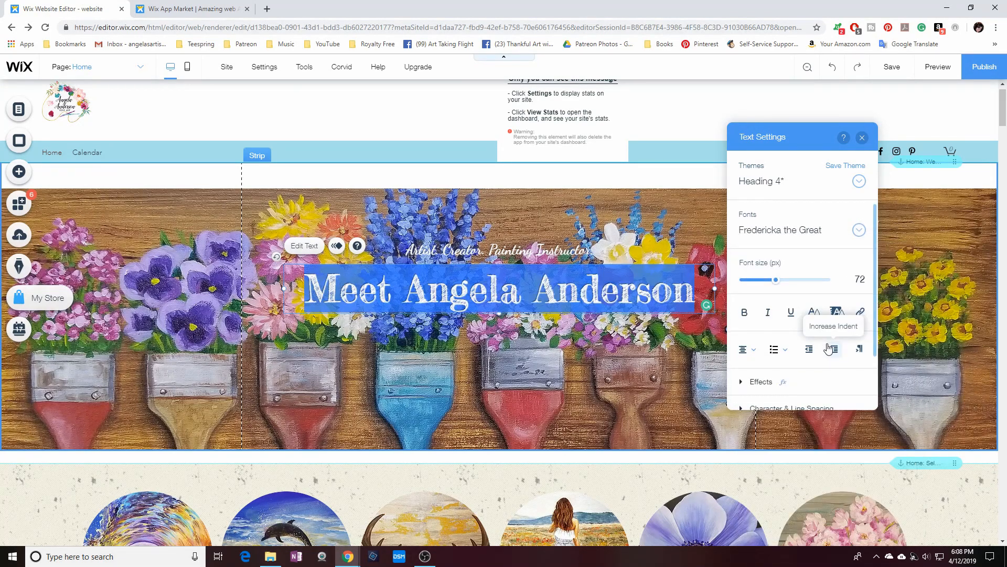
# Try the light blue site color #9FE1EA as the highlight behind the banner heading.
pyautogui.click(815, 311)
pyautogui.click(817, 224)
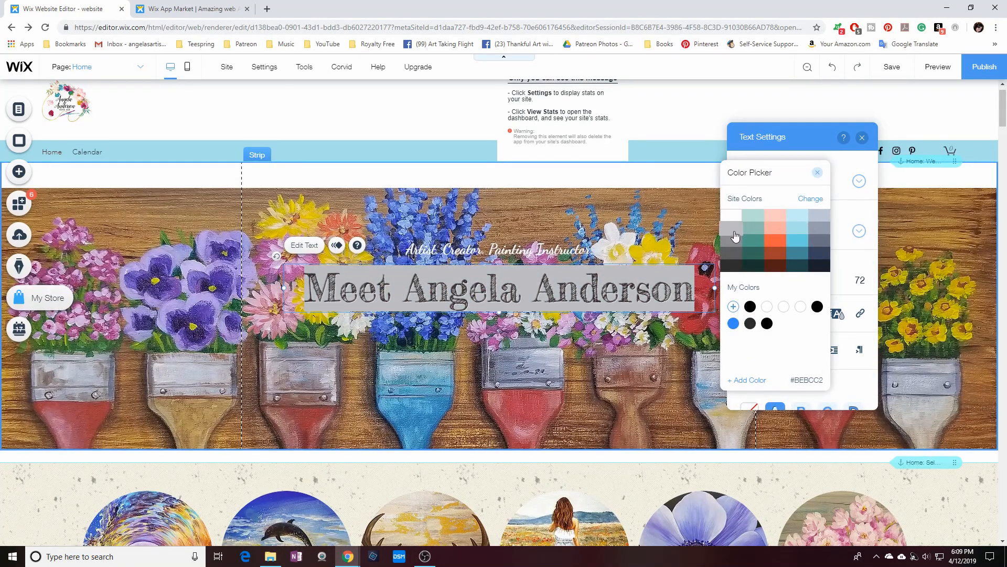
pyautogui.click(797, 228)
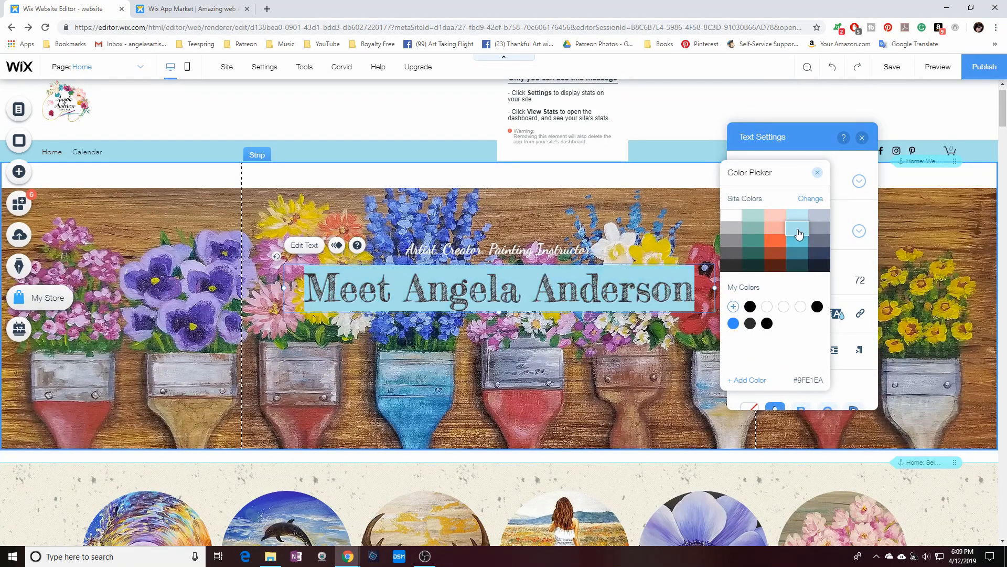
pyautogui.click(818, 176)
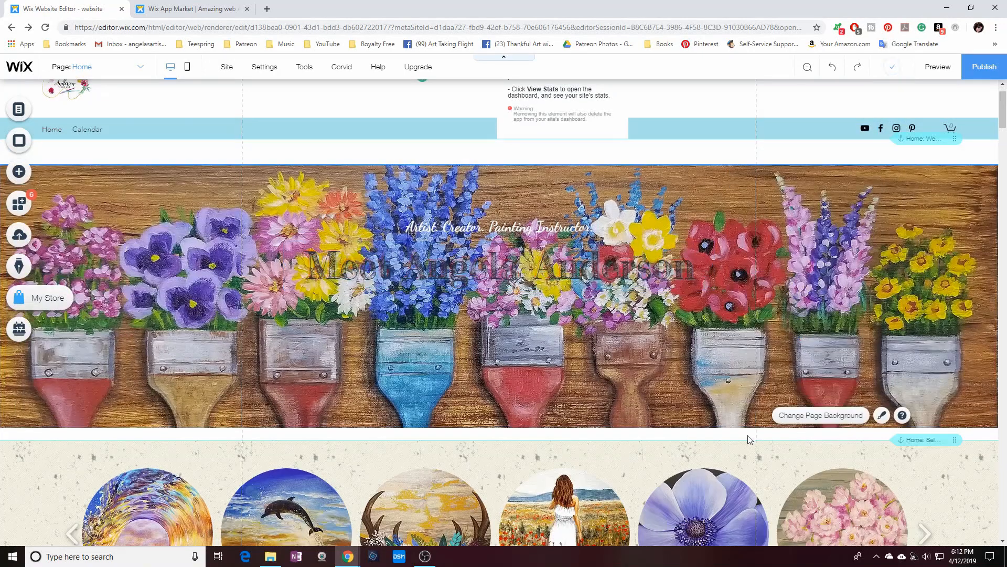
# Move the banner heading up into the header and place the enlarged logo just left of it.
pyautogui.moveTo(501, 266); pyautogui.dragTo(512, 130)
pyautogui.scroll(1, 367, 157)
pyautogui.click(67, 118)
pyautogui.moveTo(91, 141)
pyautogui.mouseDown()
pyautogui.moveTo(170, 186)
pyautogui.moveTo(164, 164)
pyautogui.moveTo(143, 165)
pyautogui.mouseUp()
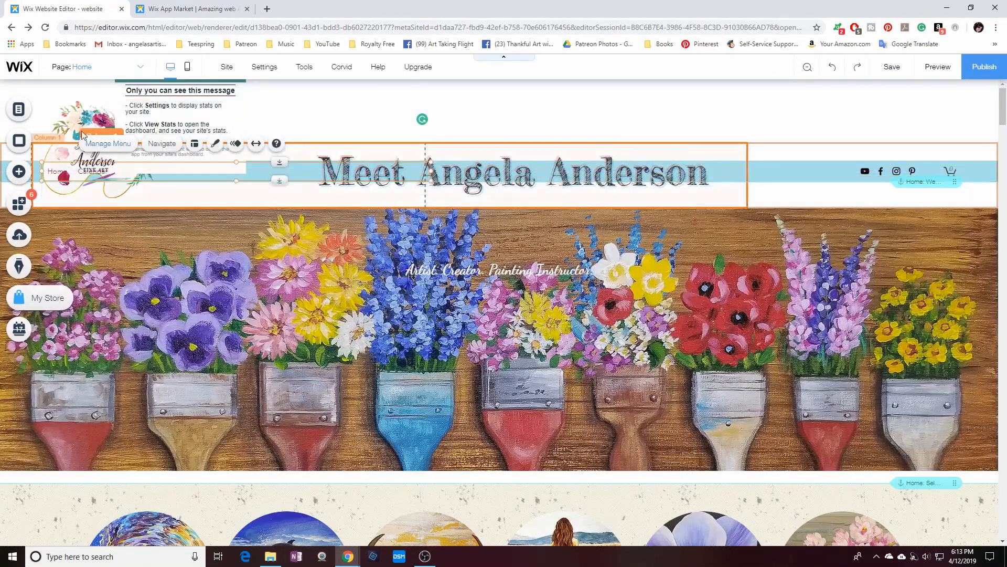
pyautogui.moveTo(79, 119); pyautogui.dragTo(228, 125)
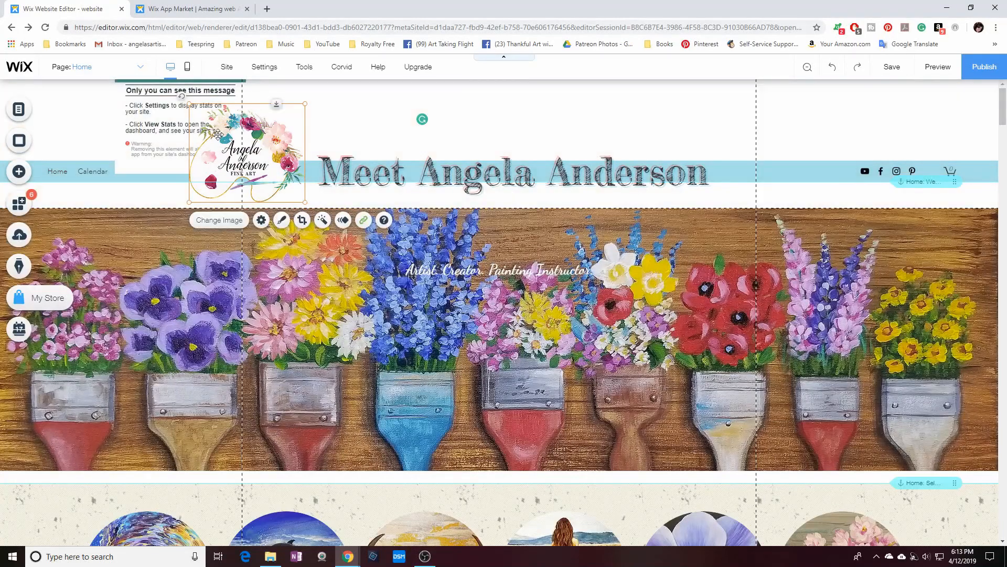
# Move the "Artist. Creator. Painting Instructor." tagline from the flower banner into the header beneath the heading.
pyautogui.click(618, 505)
pyautogui.moveTo(498, 271)
pyautogui.mouseDown()
pyautogui.moveTo(499, 133)
pyautogui.moveTo(487, 199)
pyautogui.moveTo(523, 166)
pyautogui.mouseUp()
pyautogui.rightClick(498, 141)
pyautogui.click(293, 113)
pyautogui.click(850, 146)
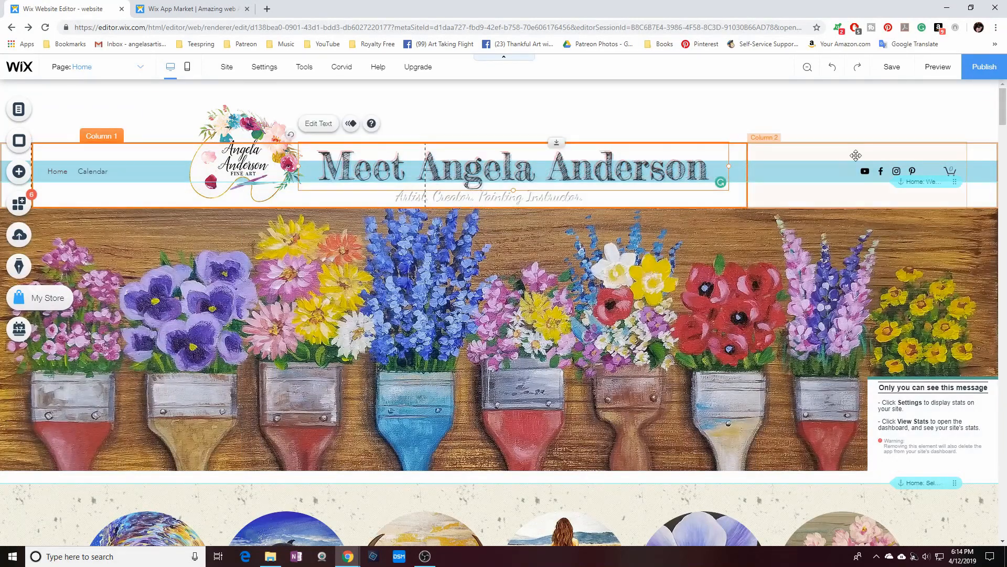
# Open the text settings of the header tagline and its text color choices.
pyautogui.click(855, 156)
pyautogui.click(534, 196)
pyautogui.click(292, 166)
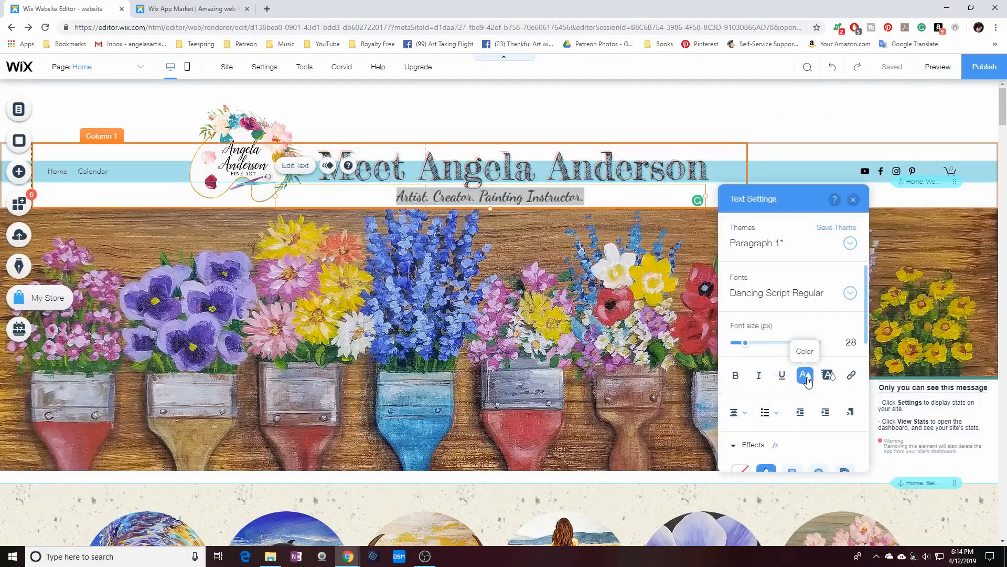
pyautogui.click(804, 375)
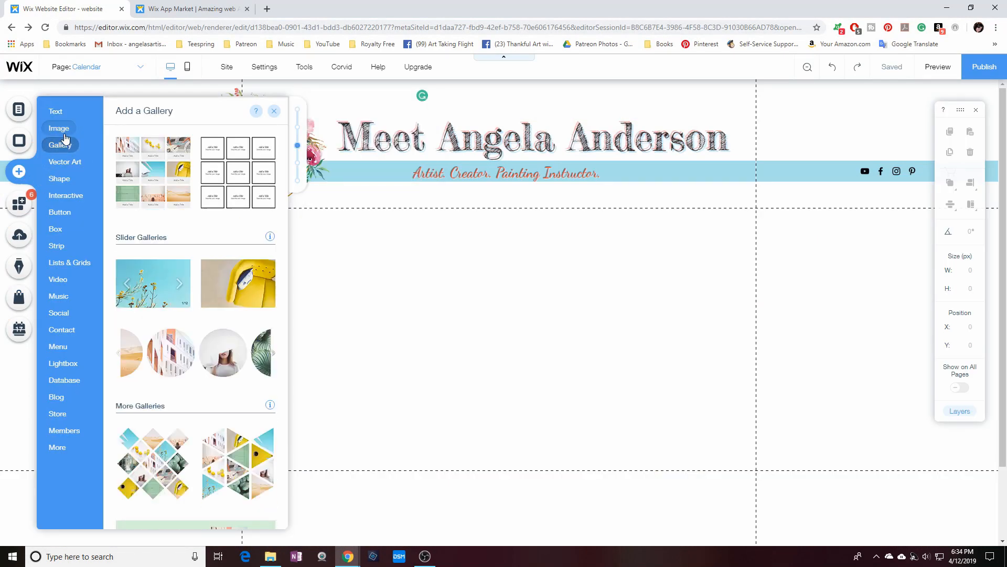
# Add the full-width slideshow with the coastal harbor picture and boxed TITLE to the Calendar page.
pyautogui.moveTo(64, 131)
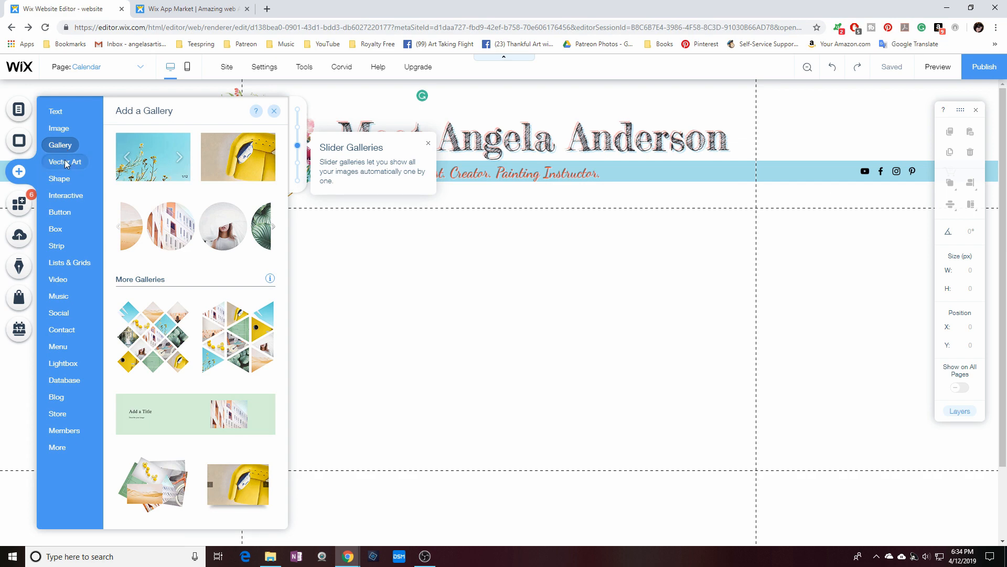
pyautogui.moveTo(74, 198)
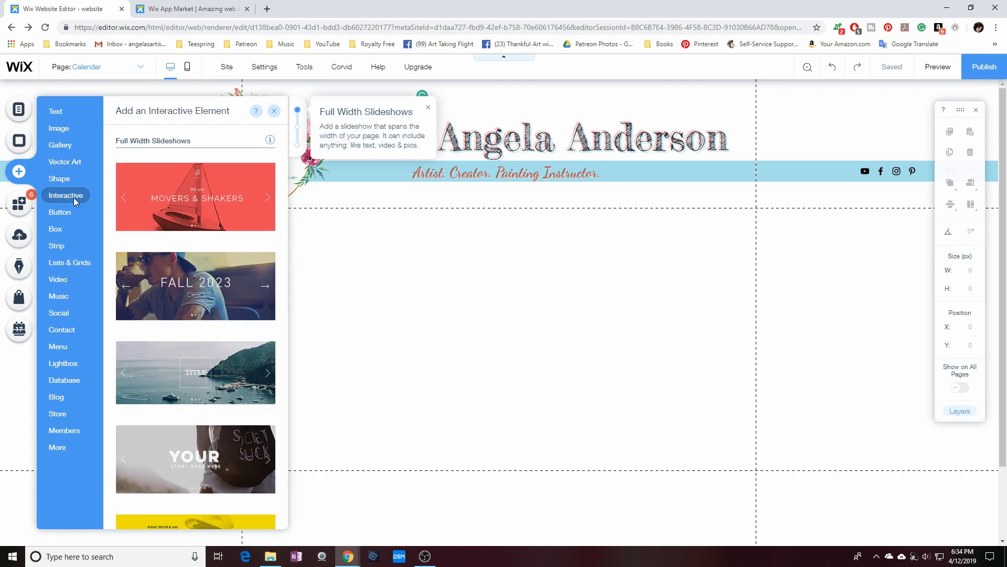
pyautogui.click(198, 382)
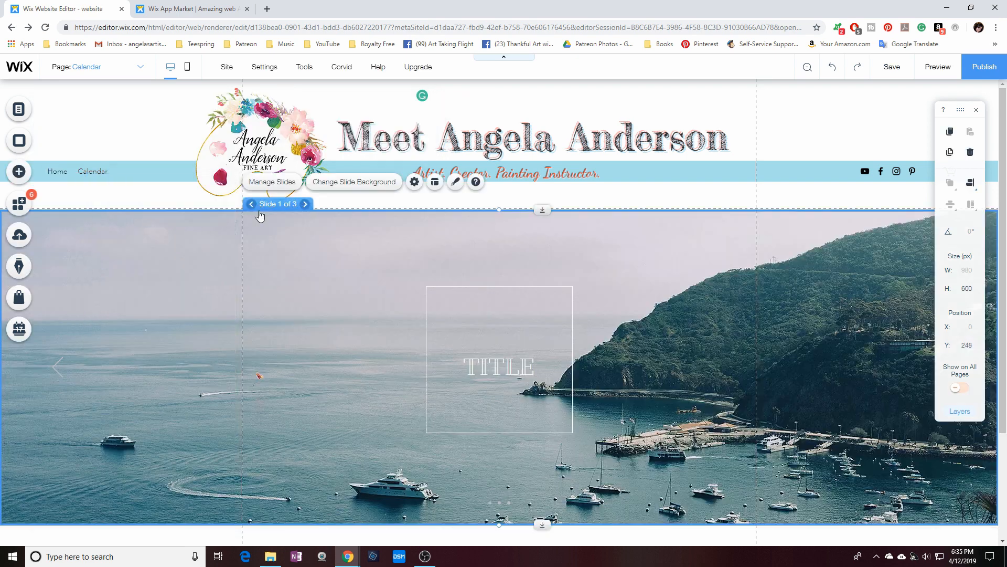
# Replace the first slide's background with the flower paintbrushes image 20190223_173001.jpg from the site files.
pyautogui.click(355, 181)
pyautogui.click(156, 279)
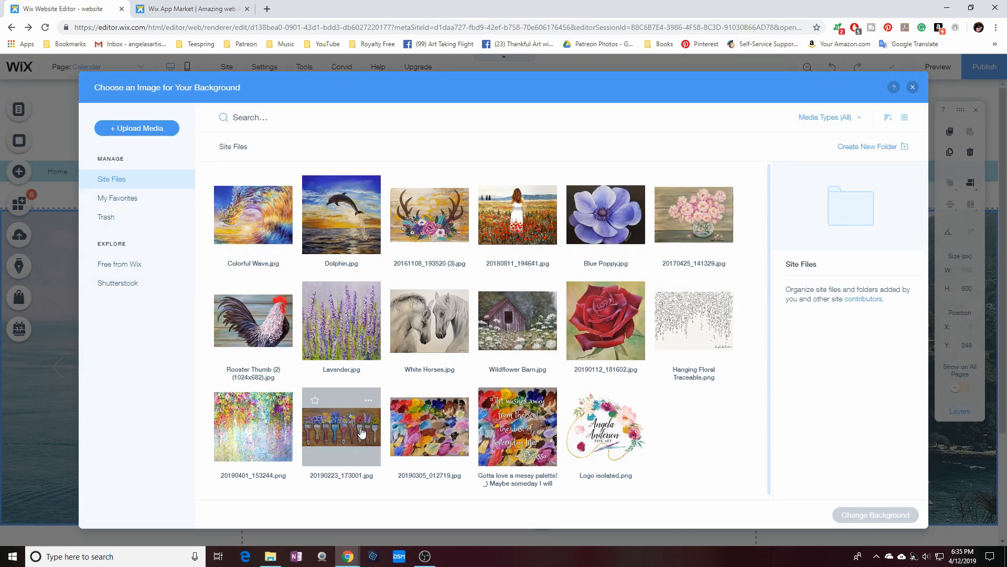
pyautogui.click(341, 426)
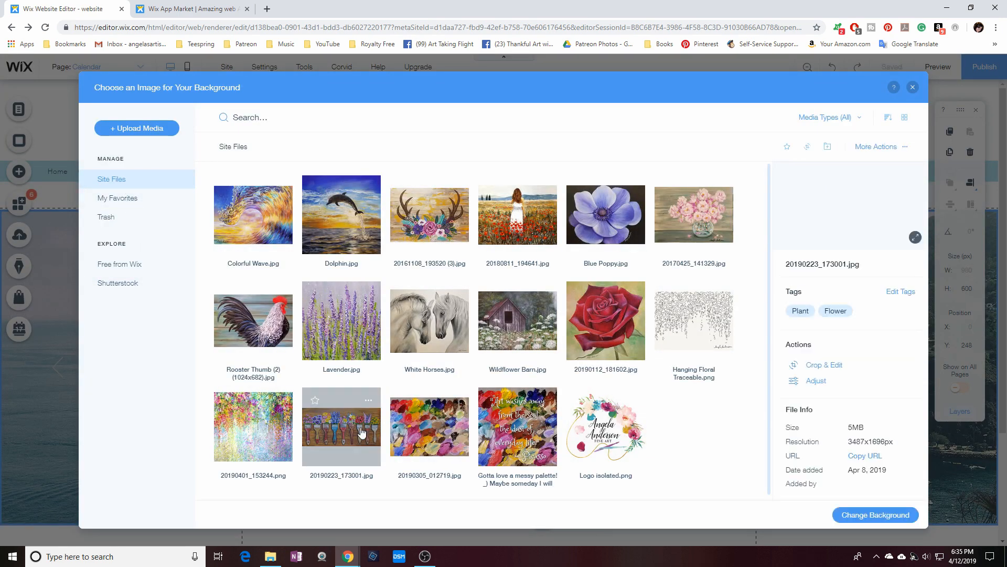
pyautogui.click(859, 519)
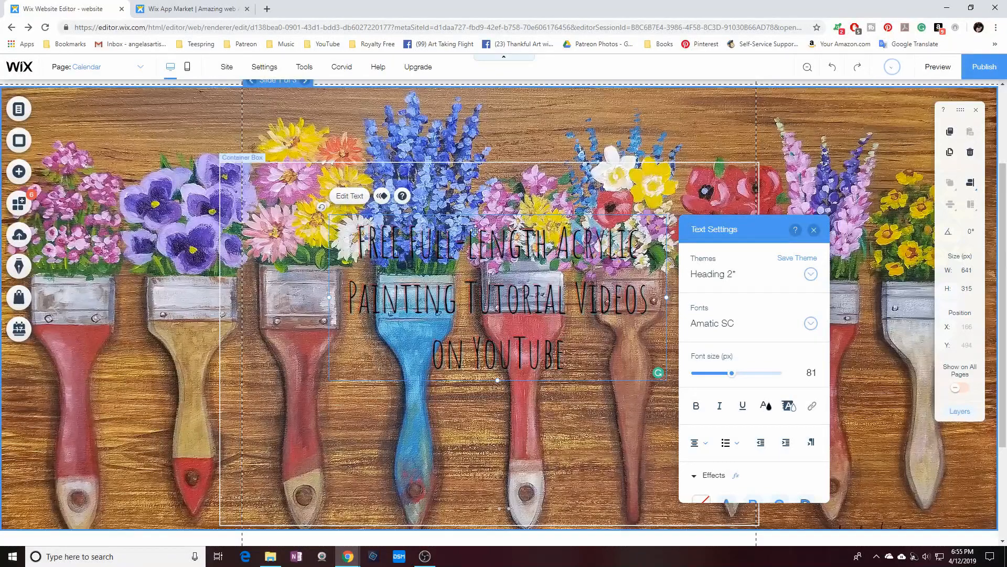
# Move the "FREE Full-length Acrylic Painting Tutorial Videos on YouTube" text down over the brush handles.
pyautogui.click(475, 230)
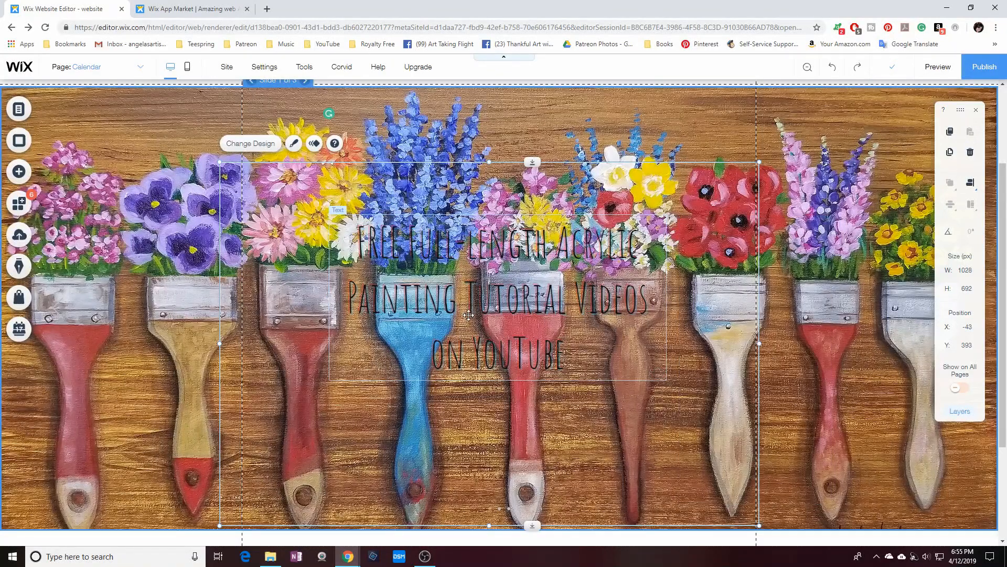
pyautogui.moveTo(479, 286); pyautogui.dragTo(471, 383)
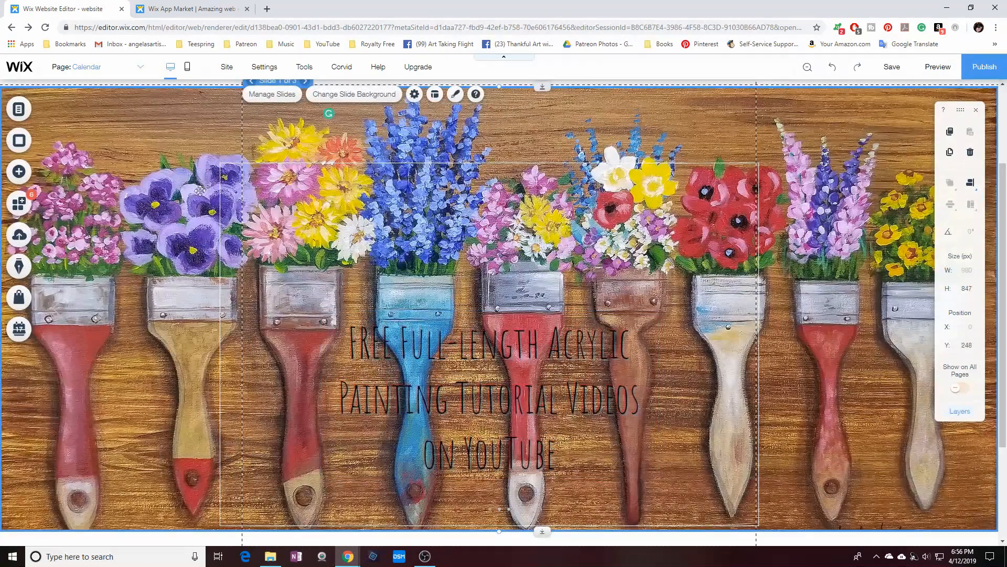
# Enlarge the "JOIN Patreon for Exclusive Bonus Videos" text on slide 2 to a font size of 71 px.
pyautogui.scroll(3, 368, 226)
pyautogui.click(306, 205)
pyautogui.scroll(-1, 621, 340)
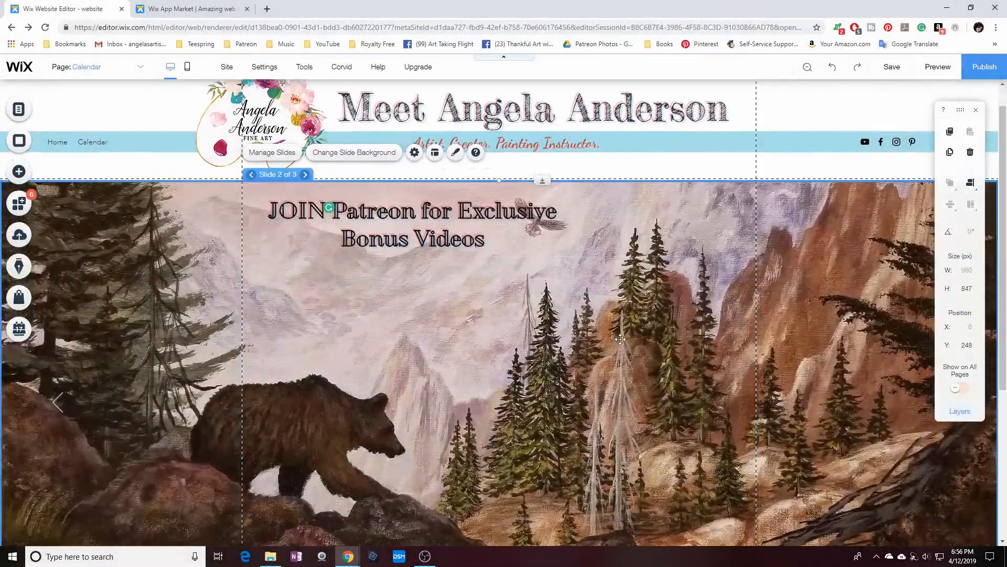
pyautogui.scroll(-1, 620, 339)
pyautogui.click(394, 273)
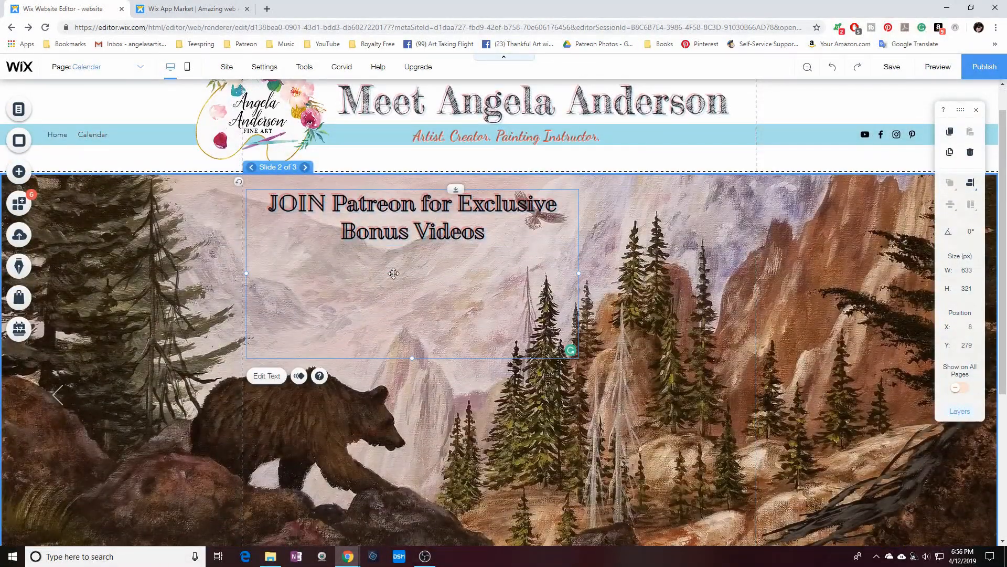
pyautogui.doubleClick(336, 200)
pyautogui.moveTo(627, 347); pyautogui.dragTo(641, 351)
# Break the slide 2 text into the lines "JOIN Patreon", "for Exclusive" and "Bonus Videos", and close its text settings.
pyautogui.click(452, 260)
pyautogui.press('Return')
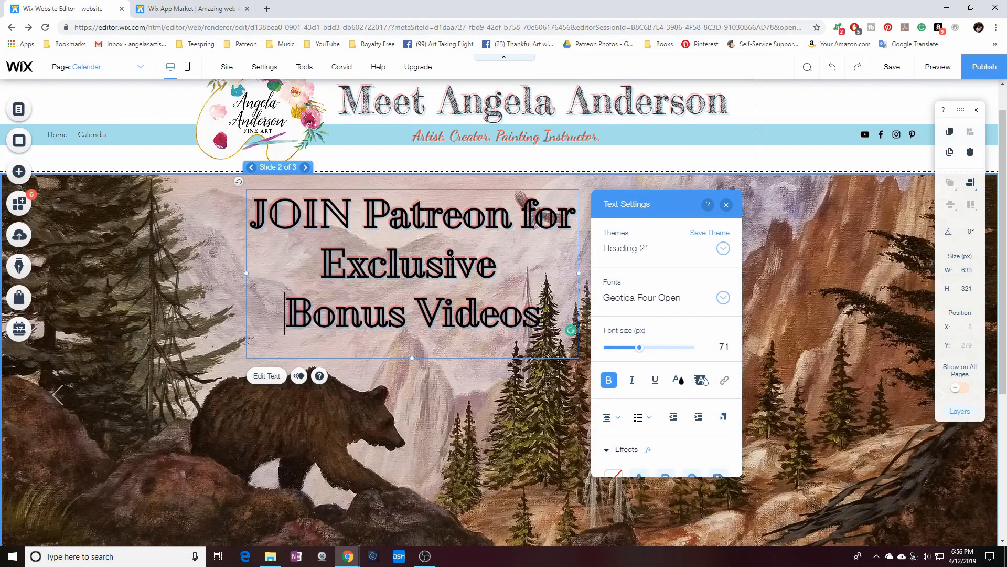
pyautogui.click(528, 216)
pyautogui.press('Return')
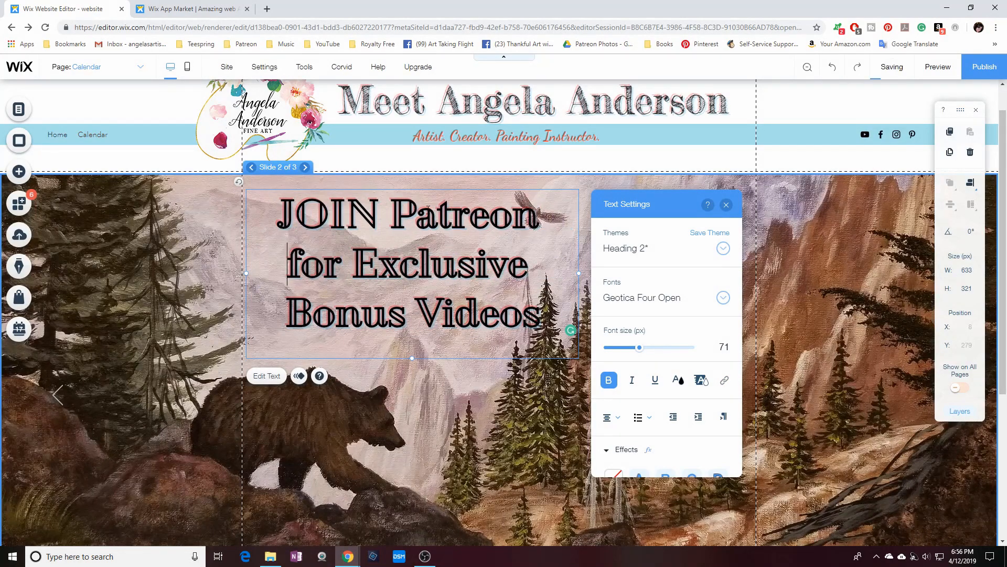
pyautogui.scroll(-4, 676, 444)
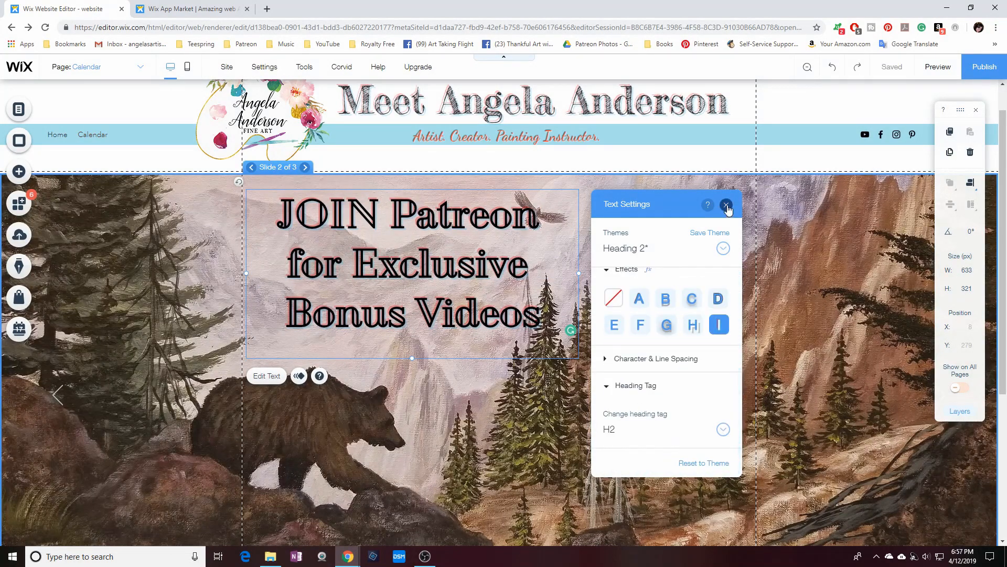
pyautogui.click(726, 205)
# Shift the slide 2 text slightly to the left and give it the Expand-In animation.
pyautogui.moveTo(461, 263); pyautogui.dragTo(439, 265)
pyautogui.click(276, 377)
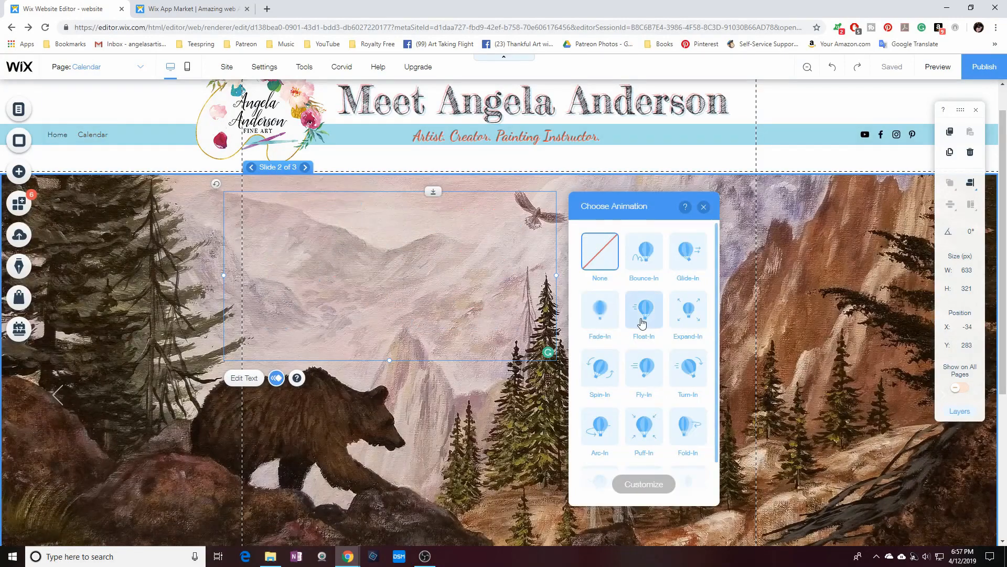
pyautogui.click(686, 324)
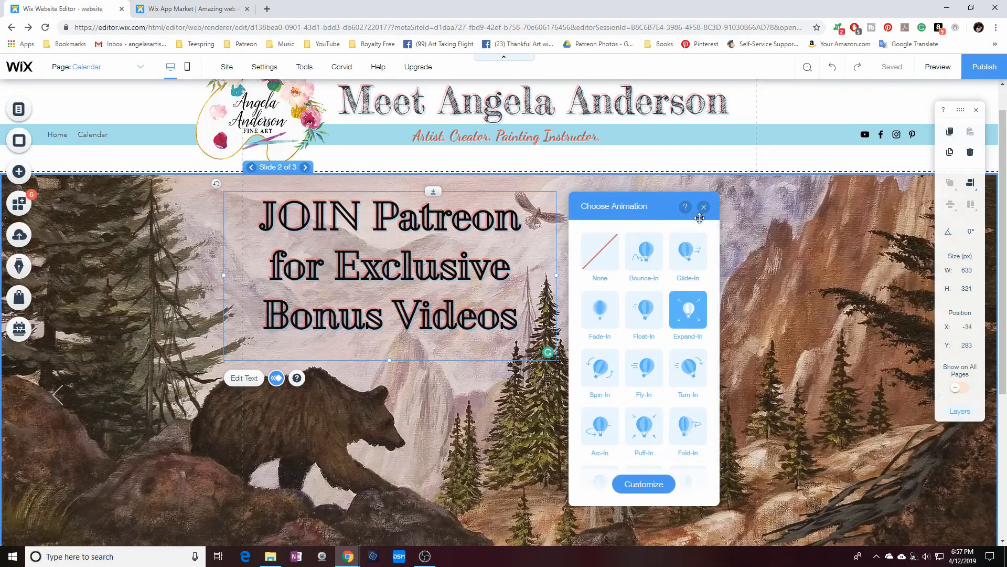
pyautogui.click(644, 484)
pyautogui.click(694, 442)
pyautogui.click(705, 208)
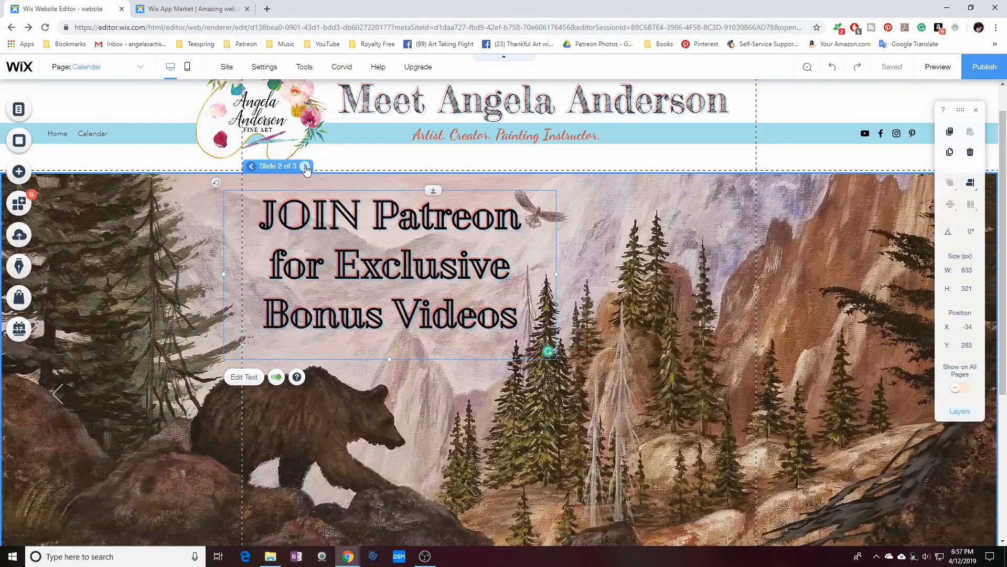
# Insert "Make your painting experience easy!" before "Traceables are available on Patreon" in the slide 3 text.
pyautogui.click(306, 166)
pyautogui.doubleClick(460, 206)
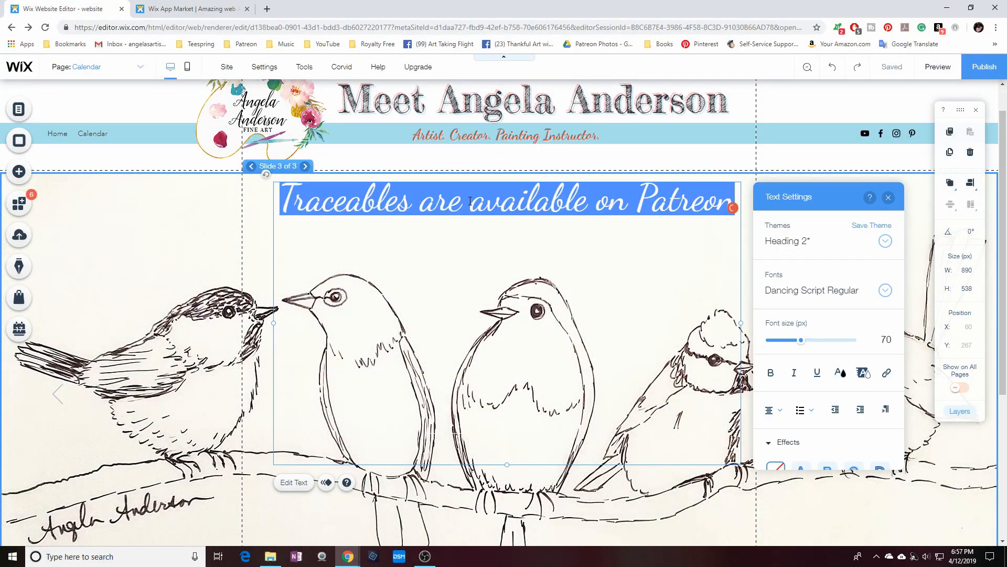
pyautogui.click(284, 197)
pyautogui.write('Make your ')
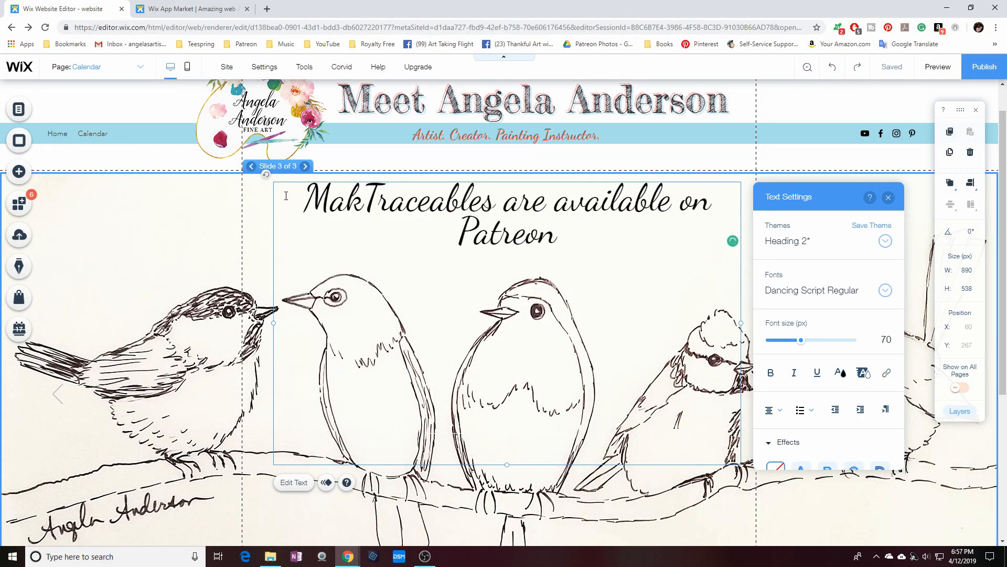
pyautogui.write('painting ')
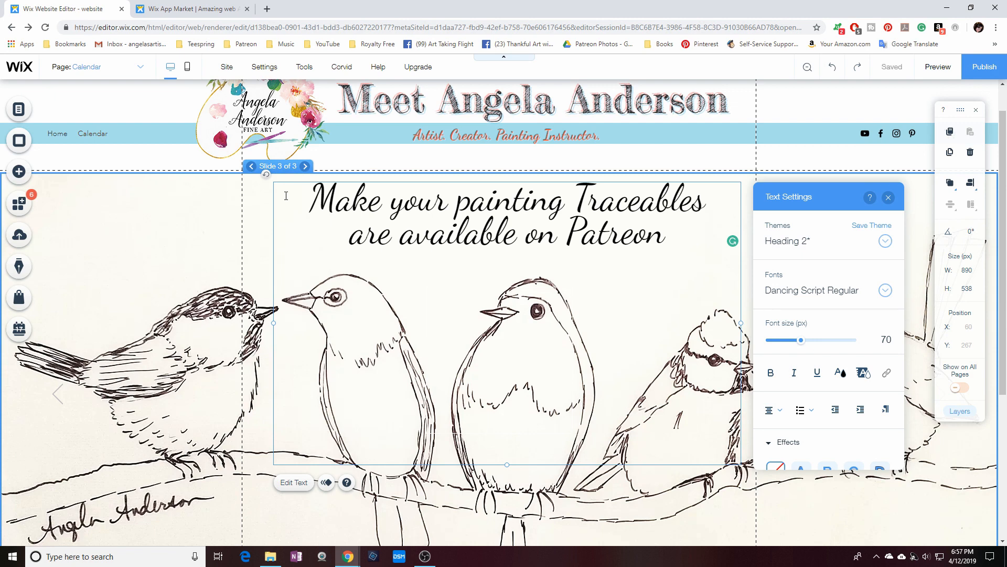
pyautogui.write('experience easy!')
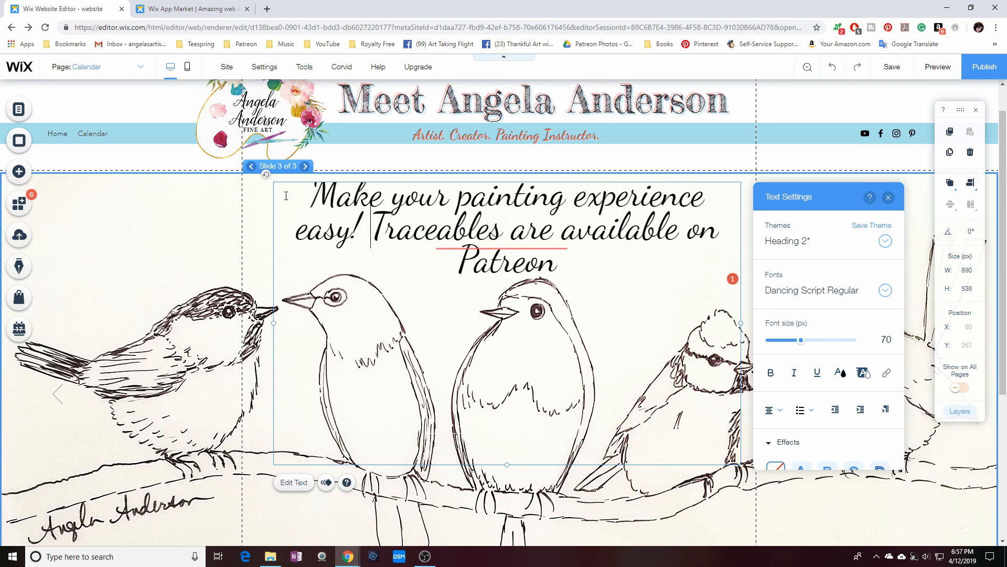
# Delete the word "are" before "available" in the slide 3 text and select its opening sentence.
pyautogui.click(562, 231)
pyautogui.press('BackSpace')
pyautogui.press('BackSpace')
pyautogui.press('BackSpace')
pyautogui.press('BackSpace')
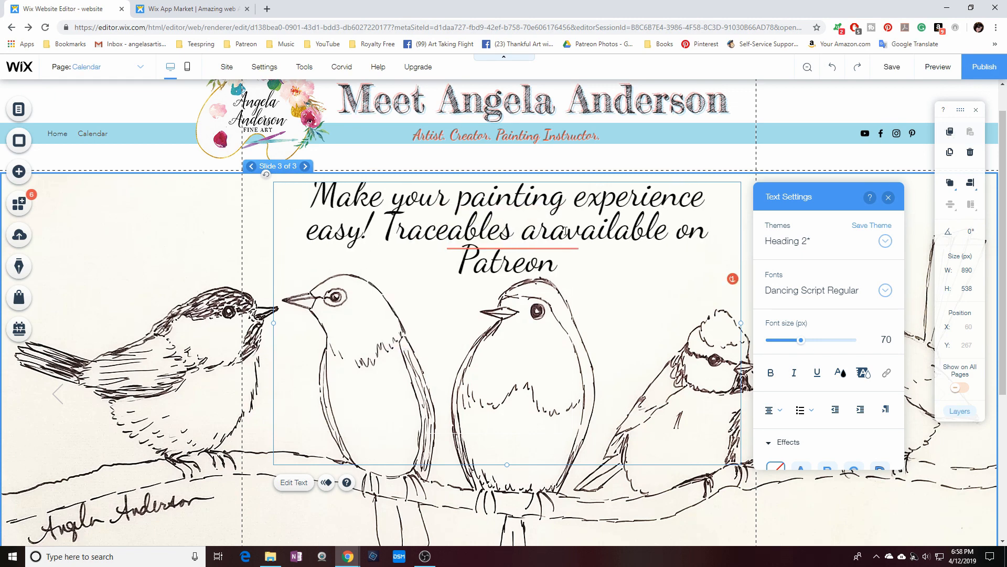
pyautogui.moveTo(387, 231)
pyautogui.mouseDown()
pyautogui.moveTo(322, 230)
pyautogui.moveTo(311, 198)
pyautogui.mouseUp()
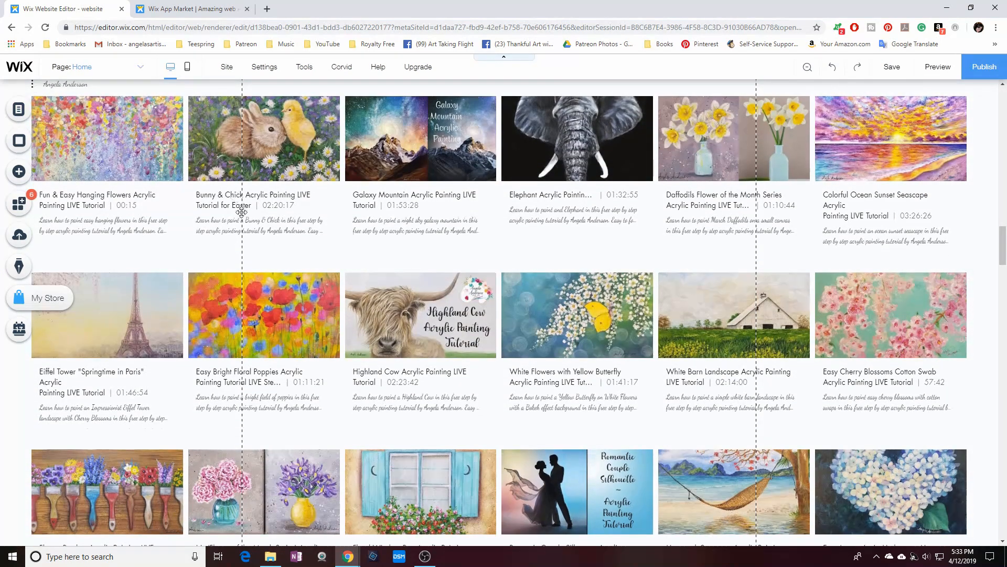
# Try the Classic, Strip and Big Slider player layouts on the Home page's video gallery.
pyautogui.scroll(2, 113, 166)
pyautogui.rightClick(113, 166)
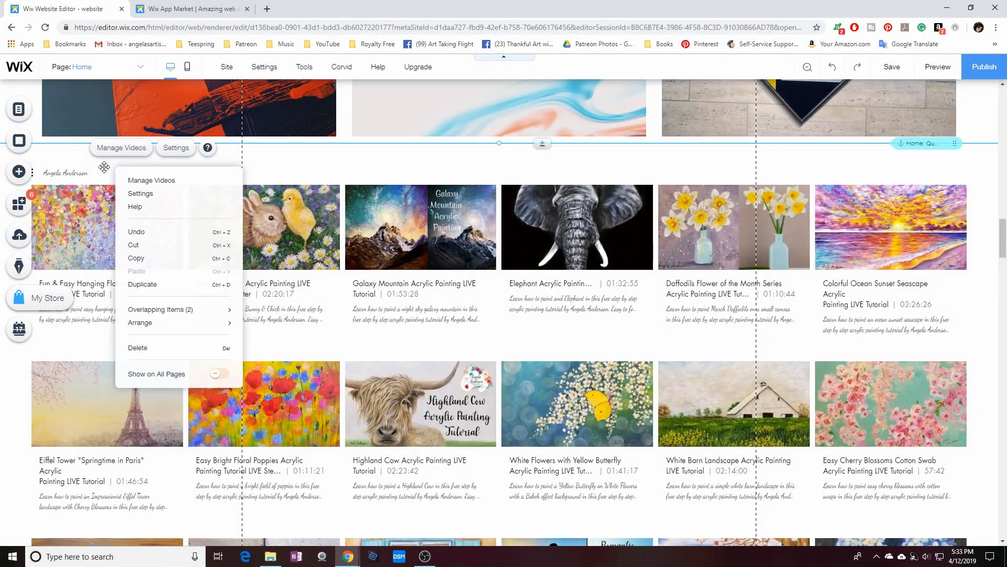
pyautogui.click(175, 148)
pyautogui.click(65, 200)
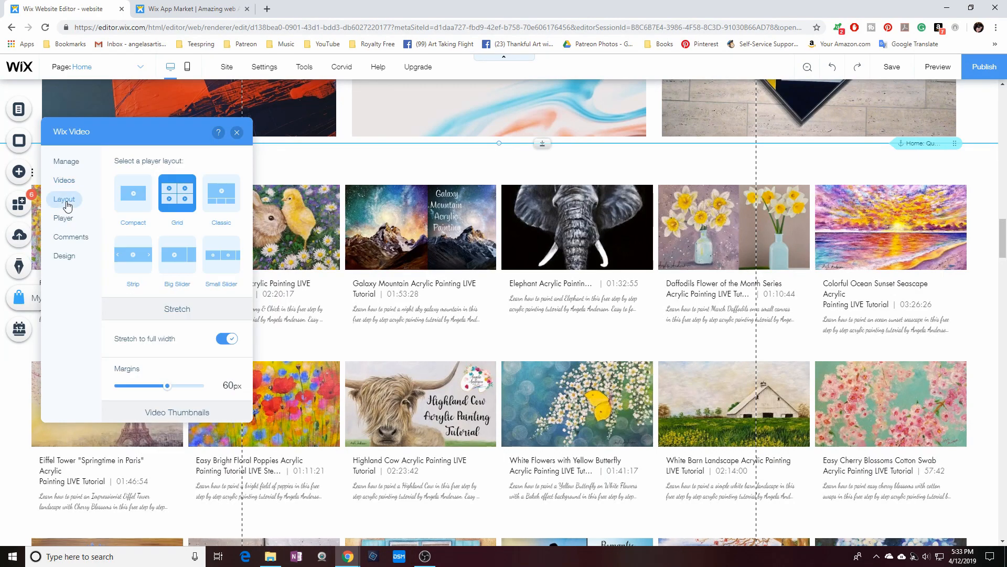
pyautogui.click(222, 206)
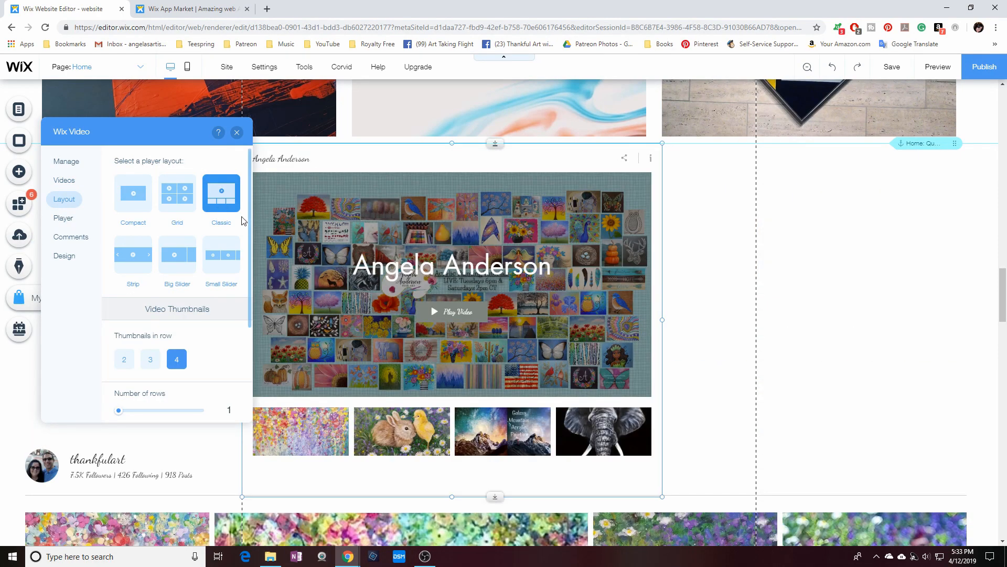
pyautogui.click(133, 255)
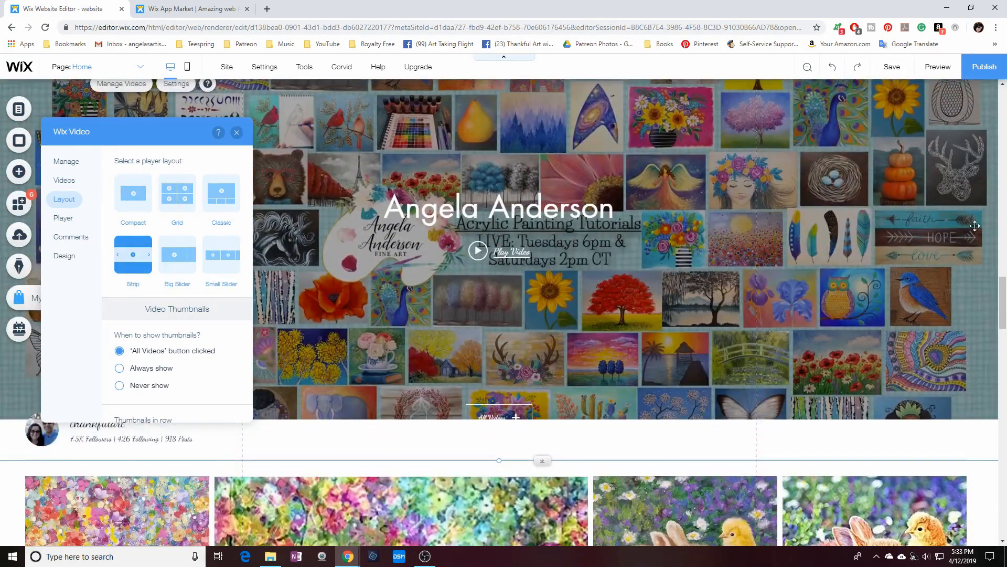
pyautogui.click(177, 254)
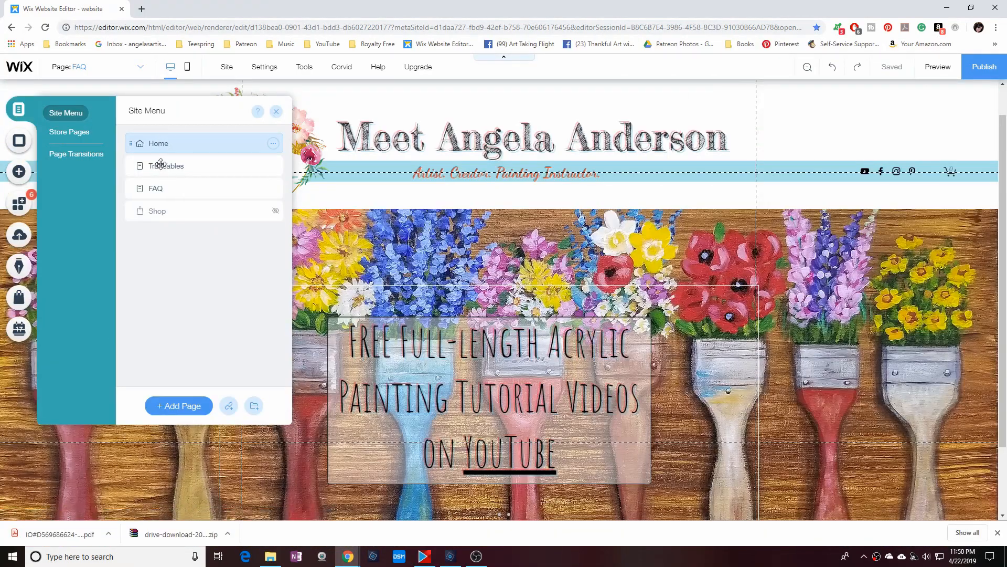
# View the FAQ page and open the Traceables page for editing.
pyautogui.click(160, 165)
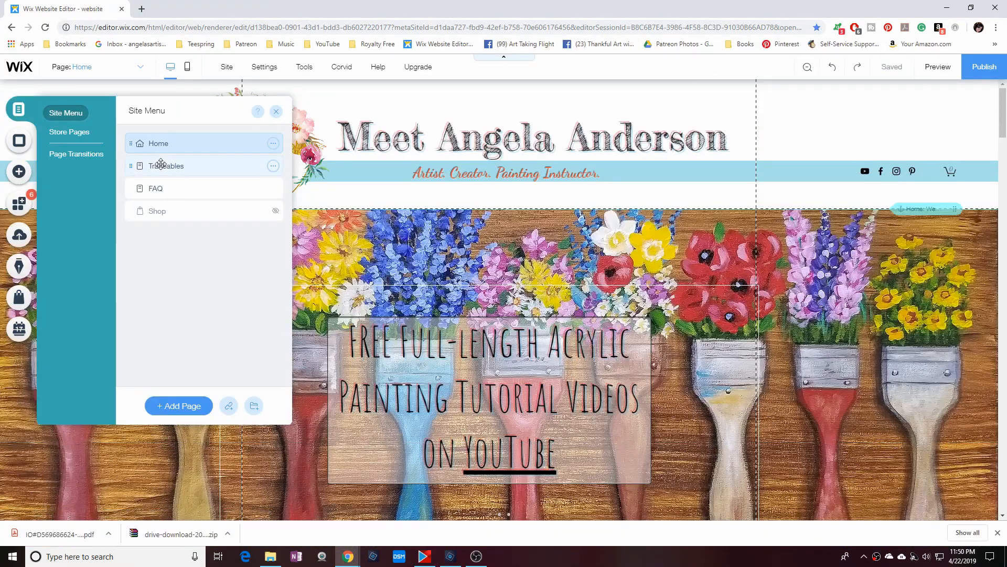
pyautogui.click(169, 189)
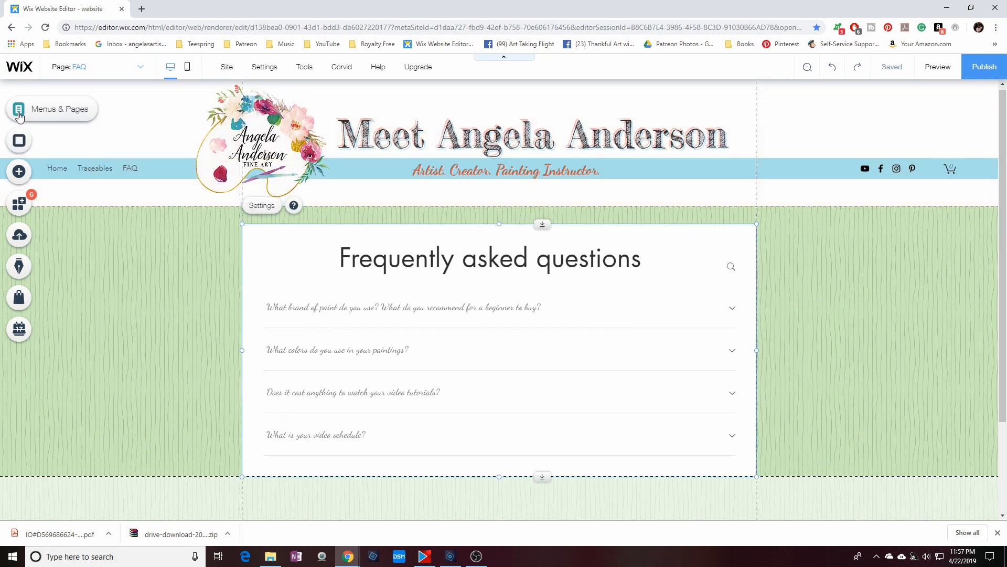
pyautogui.click(19, 112)
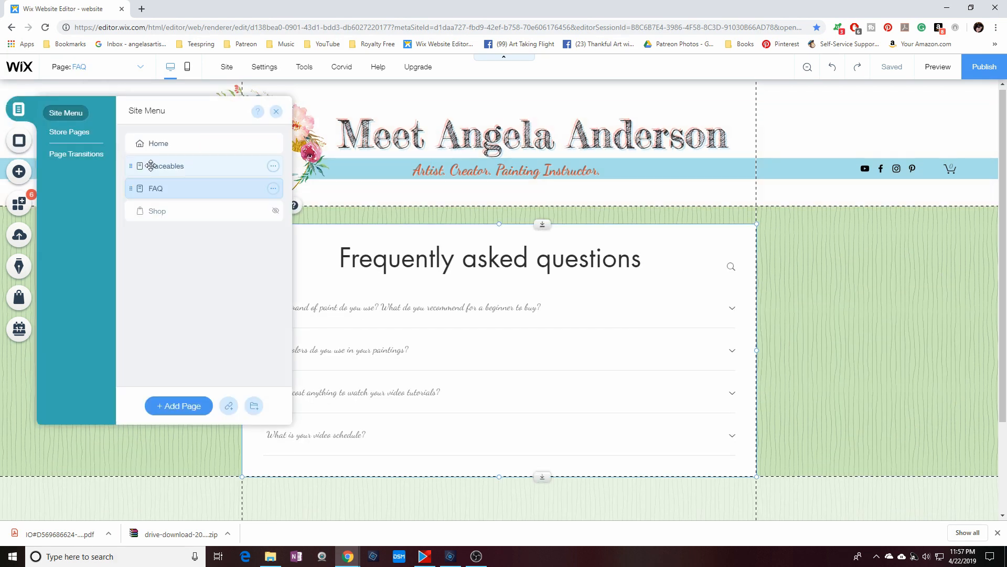
pyautogui.click(152, 166)
# Move the Flower Brushes Traceable image to position 10 in the Traceables gallery, just before the row of birds.
pyautogui.click(367, 268)
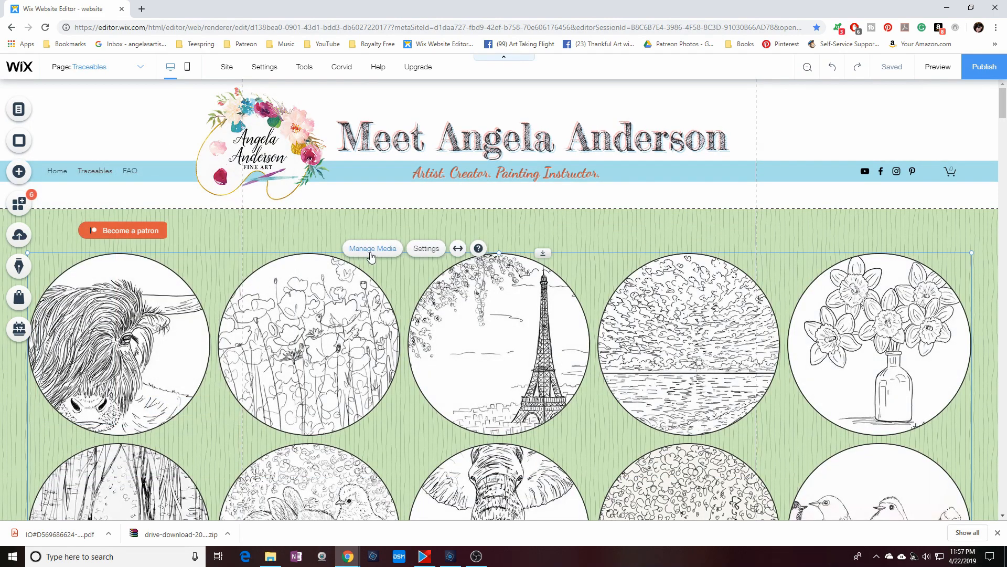
pyautogui.click(371, 255)
pyautogui.scroll(-8, 259, 303)
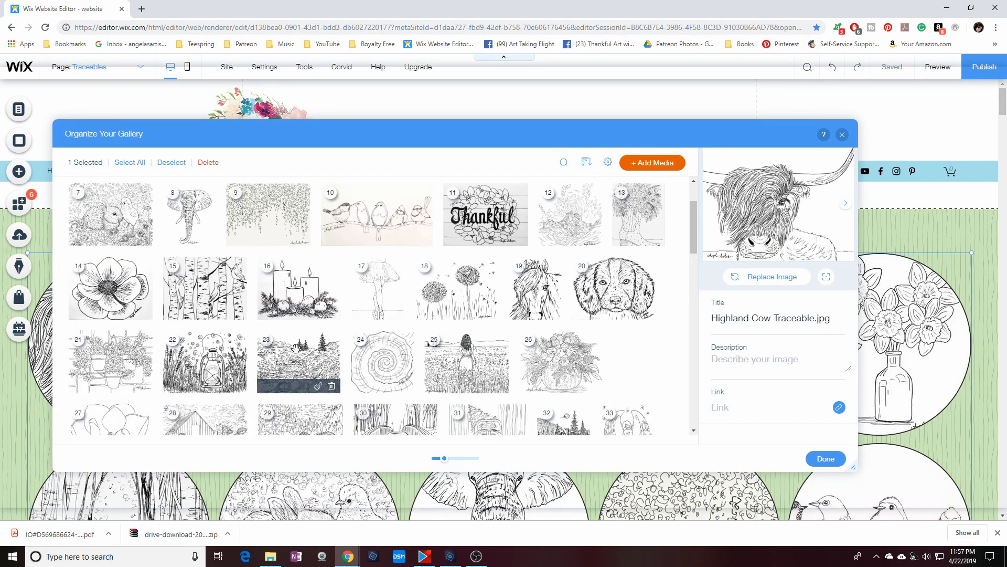
pyautogui.click(345, 218)
pyautogui.scroll(3, 340, 241)
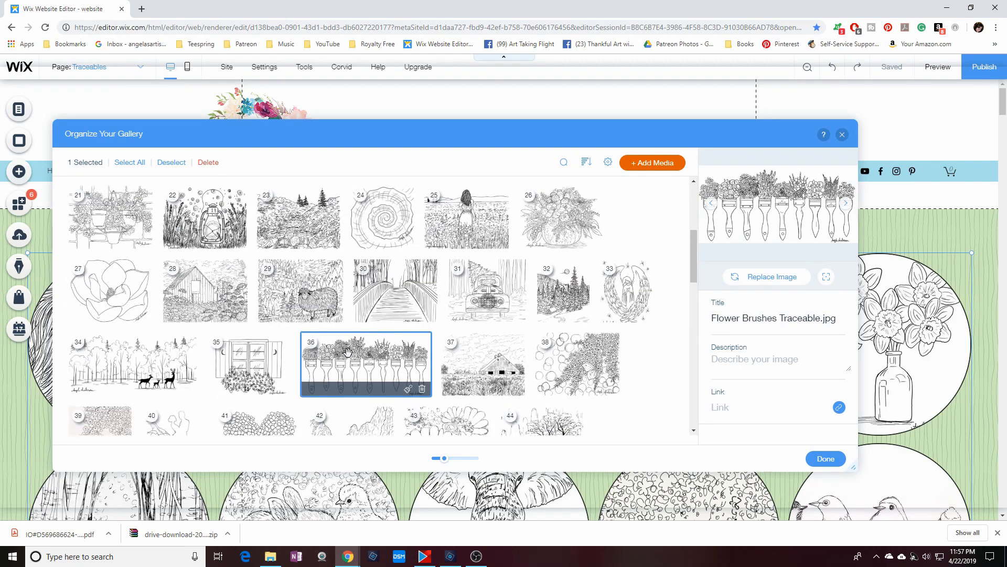
pyautogui.moveTo(338, 352)
pyautogui.mouseDown()
pyautogui.moveTo(254, 179)
pyautogui.moveTo(202, 186)
pyautogui.moveTo(314, 267)
pyautogui.moveTo(441, 268)
pyautogui.moveTo(354, 281)
pyautogui.mouseUp()
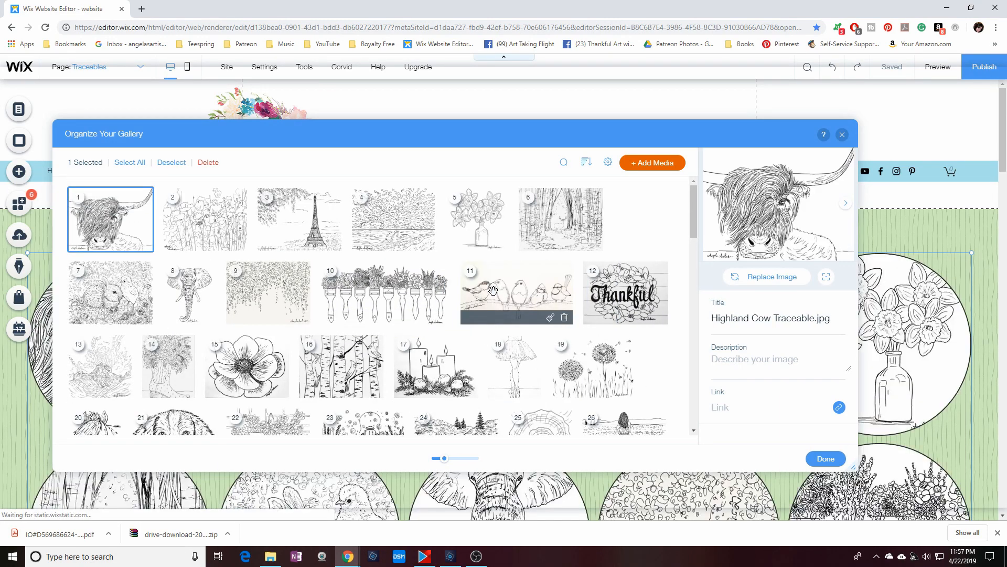
# Set the border width of the Traceables gallery items to 3 px in the gallery's item design.
pyautogui.scroll(-2, 473, 318)
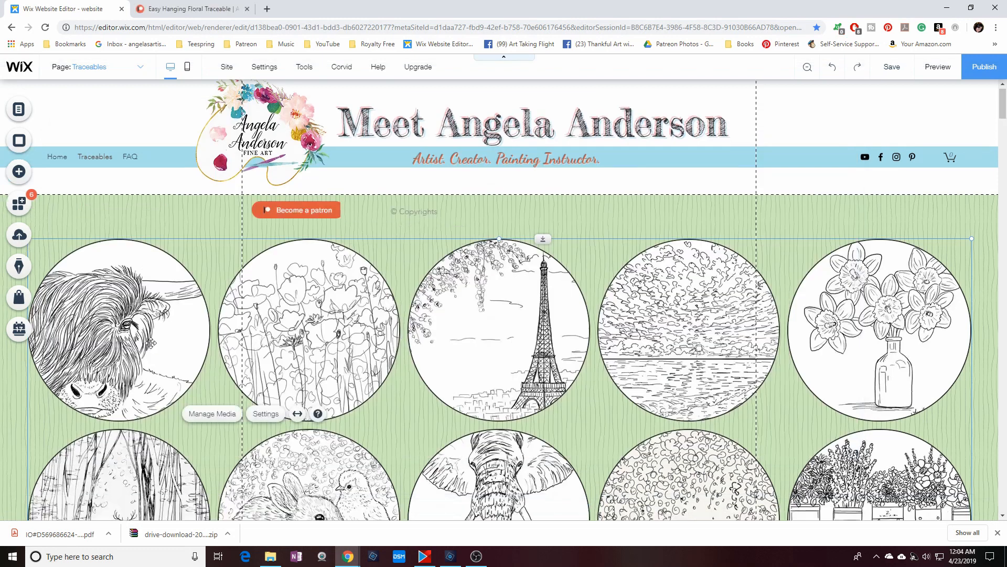
pyautogui.click(265, 415)
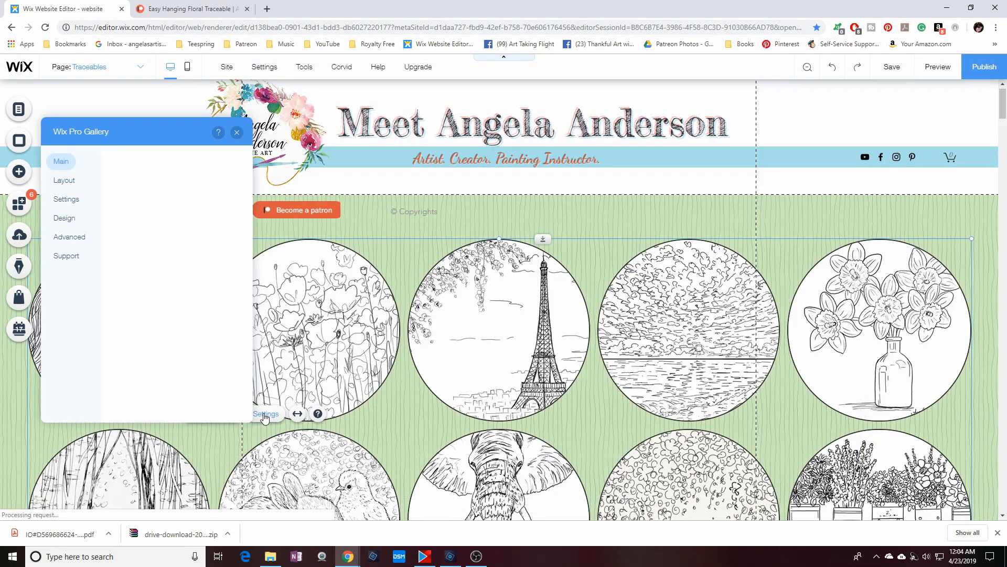
pyautogui.click(64, 220)
pyautogui.click(137, 225)
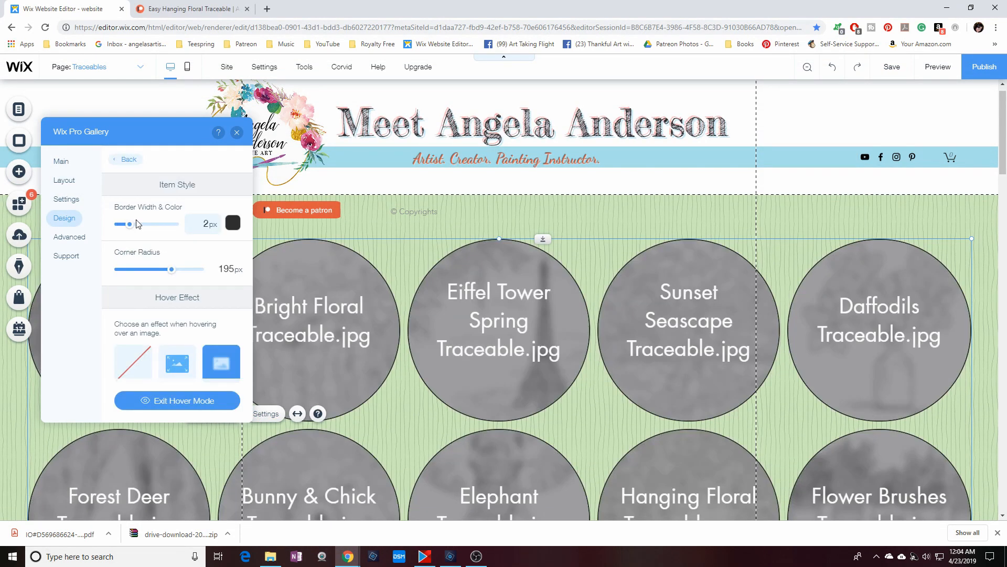
pyautogui.click(136, 224)
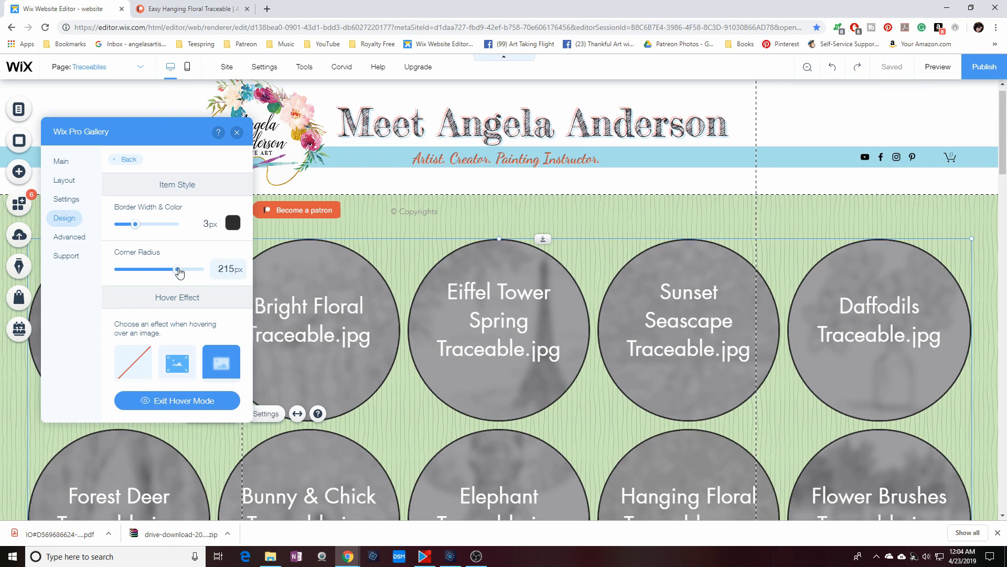
# Increase the corner radius of the Traceables gallery items until the images become circles.
pyautogui.moveTo(156, 271); pyautogui.dragTo(201, 276)
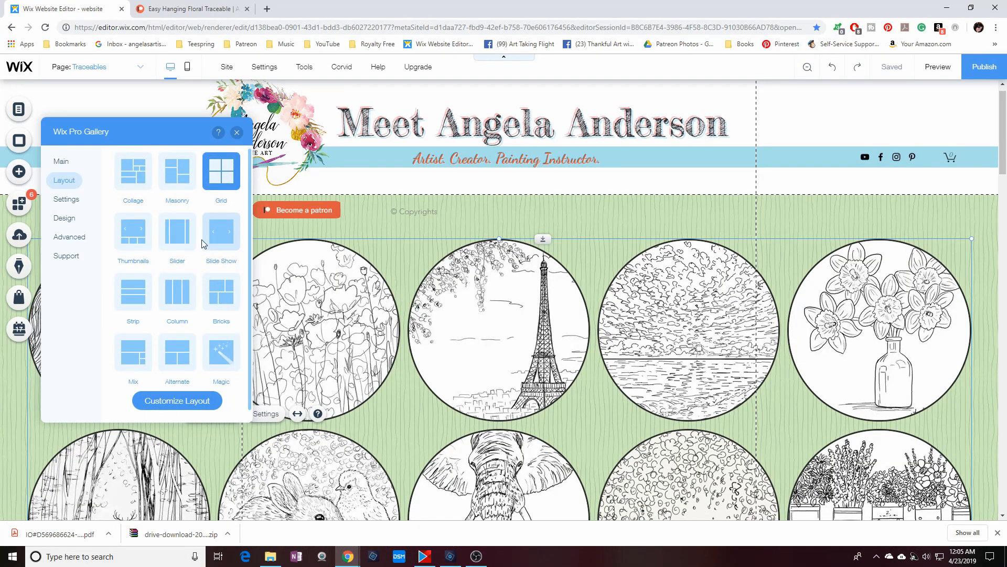
# Try the Slider, Thumbnails and Collage layouts on the Traceables gallery, return to Grid and close the gallery settings.
pyautogui.click(176, 242)
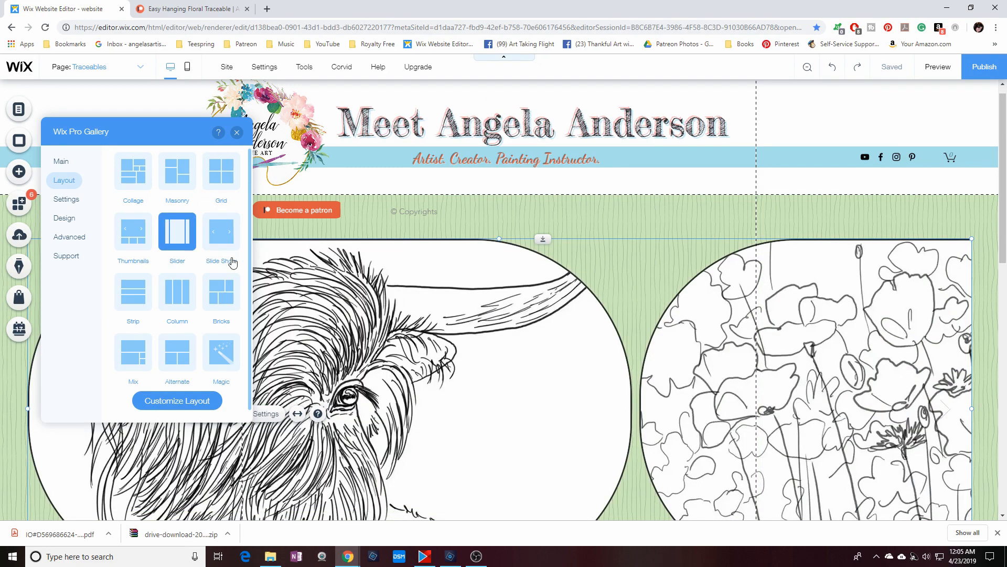
pyautogui.scroll(-4, 564, 338)
pyautogui.scroll(6, 570, 341)
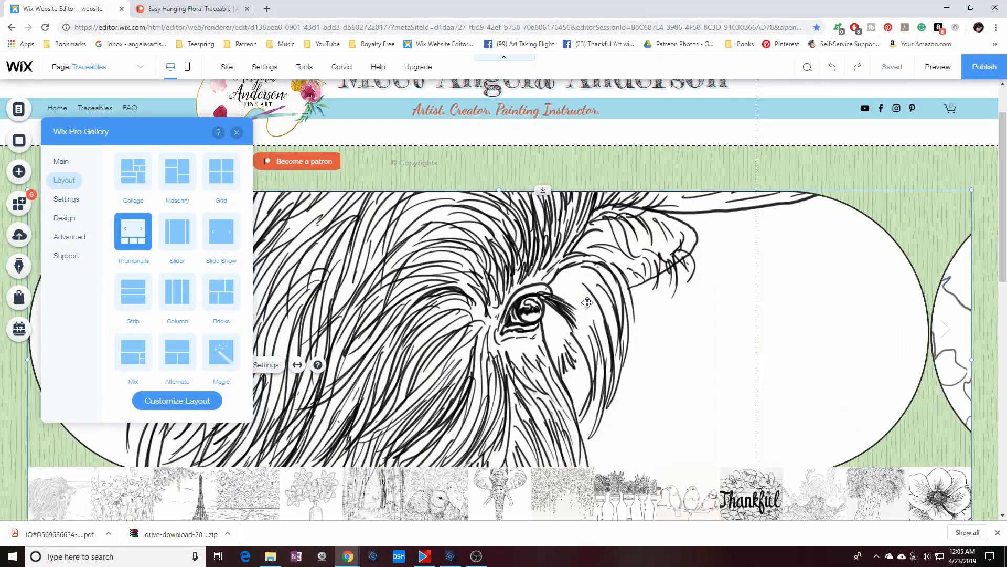
pyautogui.scroll(-3, 587, 298)
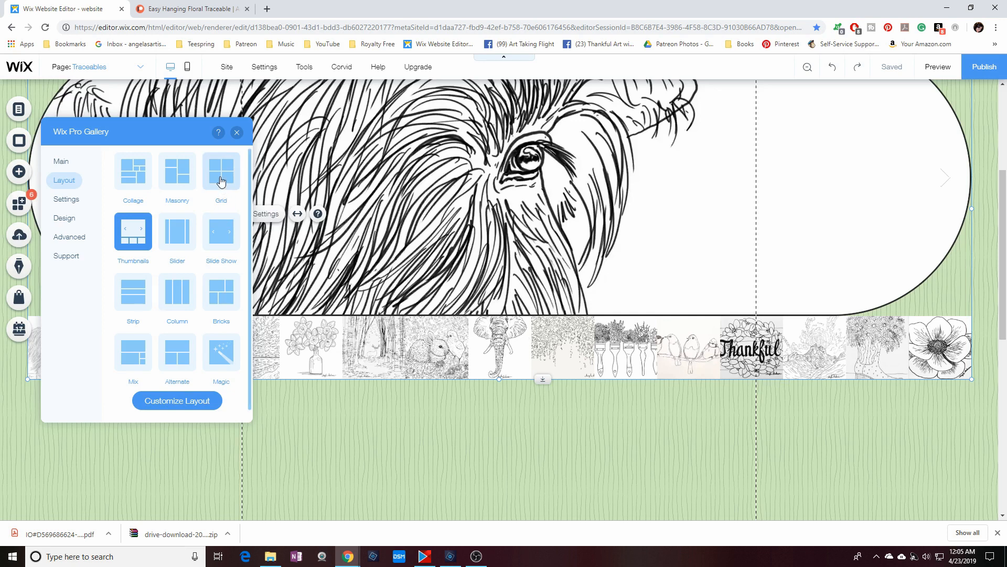
pyautogui.click(143, 173)
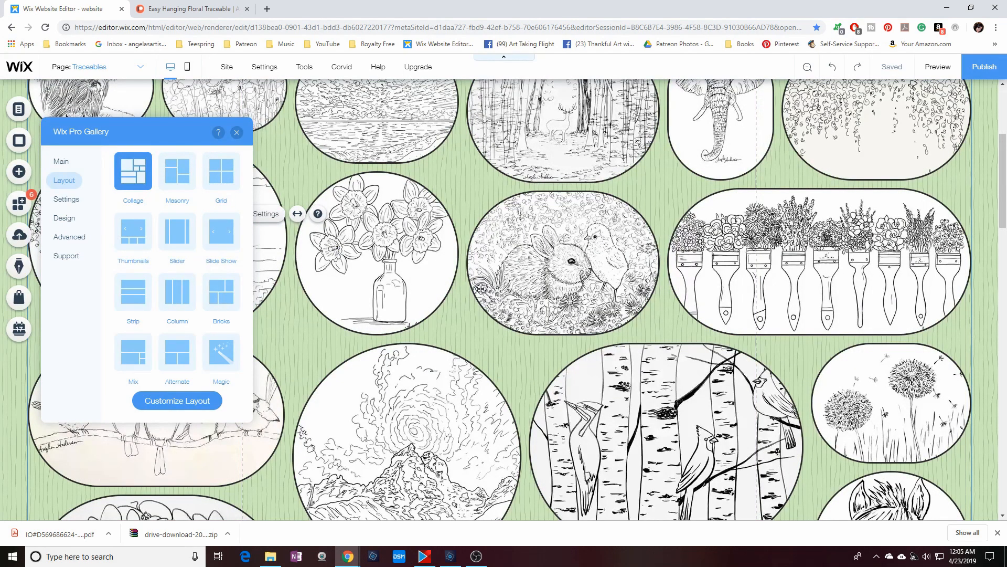
pyautogui.scroll(3, 473, 300)
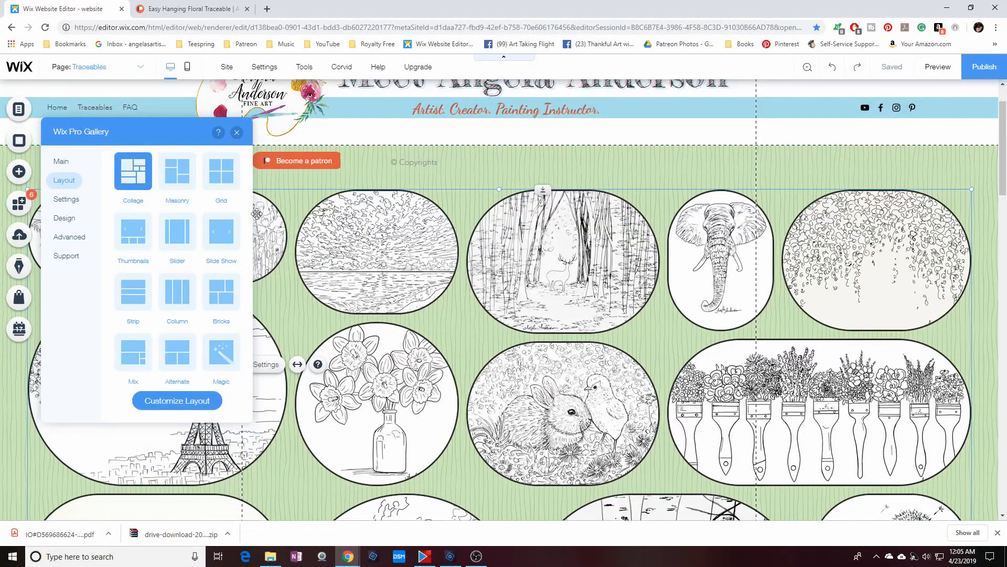
pyautogui.click(218, 182)
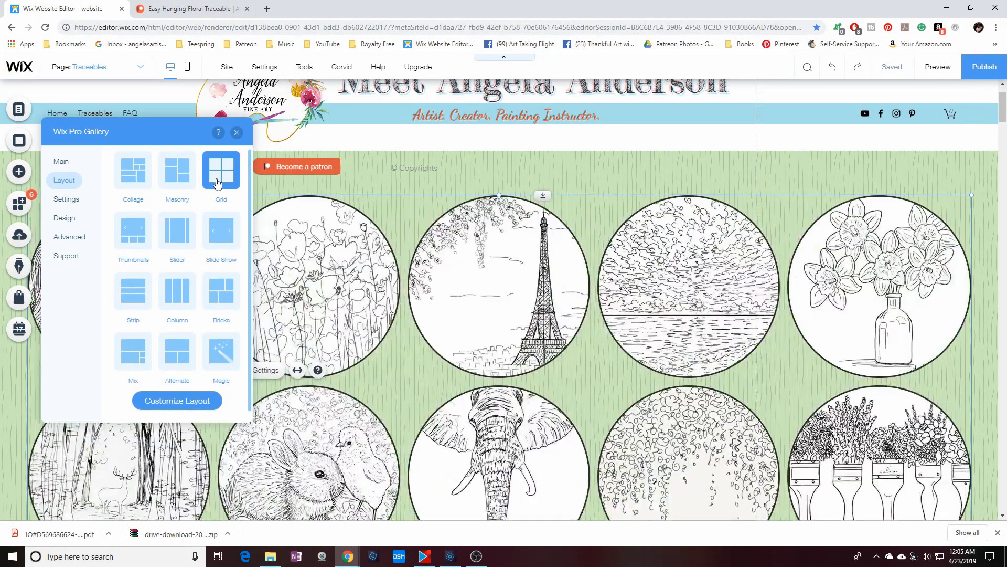
pyautogui.click(237, 134)
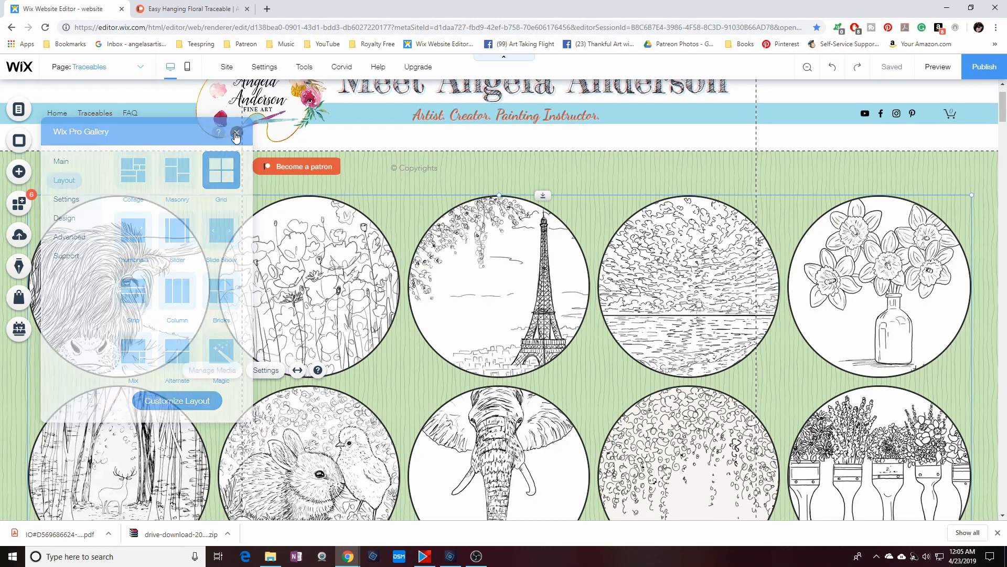
pyautogui.scroll(1, 220, 199)
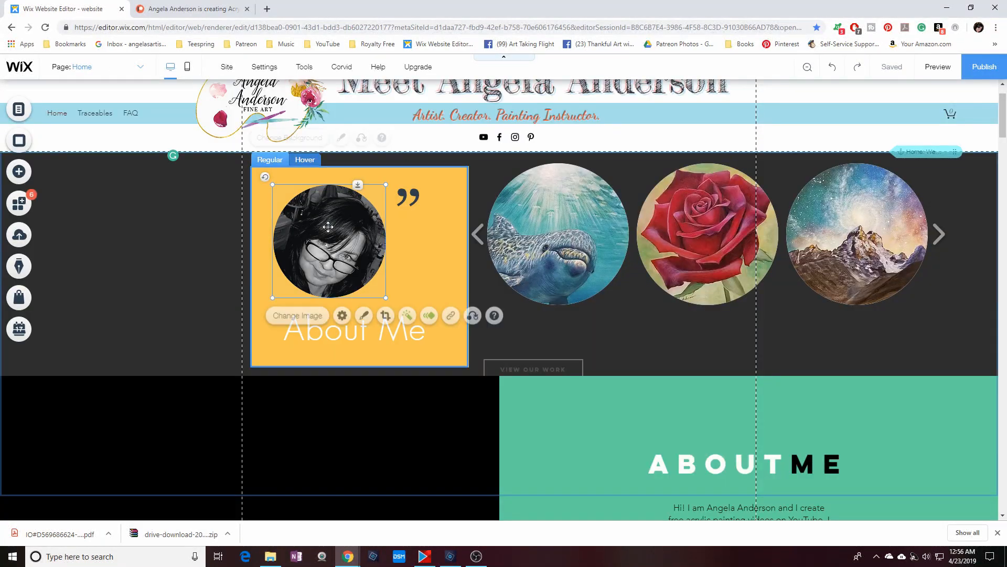
# Move the circular portrait photo from the yellow About Me box into the green column beside the About Me heading.
pyautogui.moveTo(840, 456); pyautogui.dragTo(884, 457)
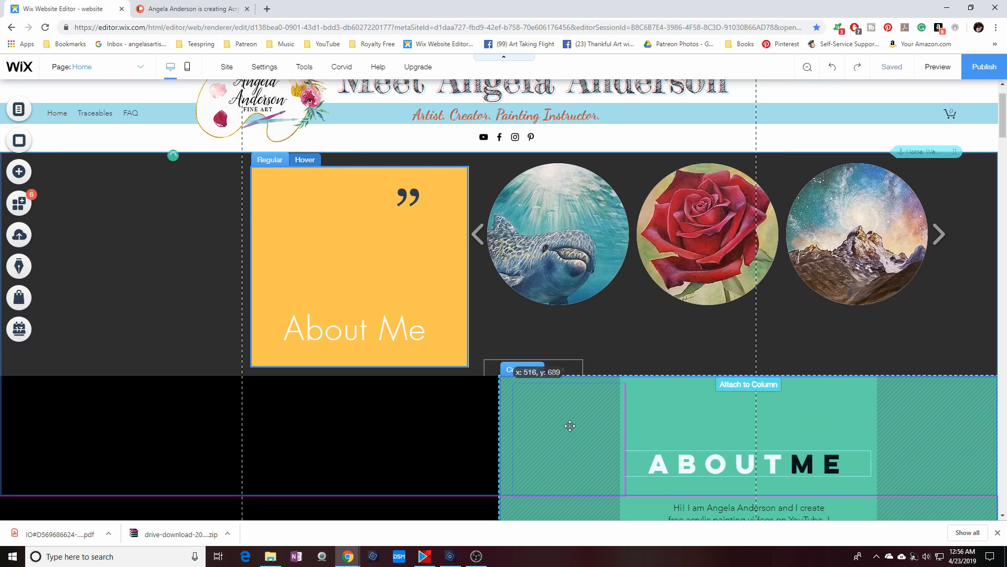
pyautogui.moveTo(570, 426); pyautogui.dragTo(570, 426)
pyautogui.scroll(-4, 570, 425)
pyautogui.moveTo(585, 232)
pyautogui.mouseDown()
pyautogui.moveTo(611, 257)
pyautogui.moveTo(604, 309)
pyautogui.moveTo(591, 226)
pyautogui.mouseUp()
pyautogui.click(641, 379)
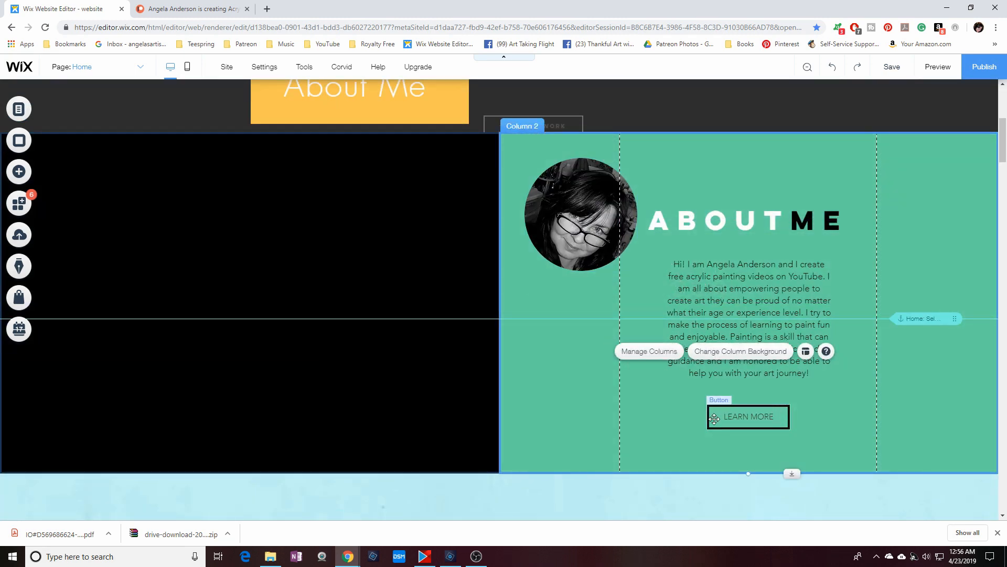
# Delete the yellow About Me hover box from the dark strip on the Home page.
pyautogui.scroll(-1, 660, 412)
pyautogui.scroll(5, 659, 412)
pyautogui.click(410, 244)
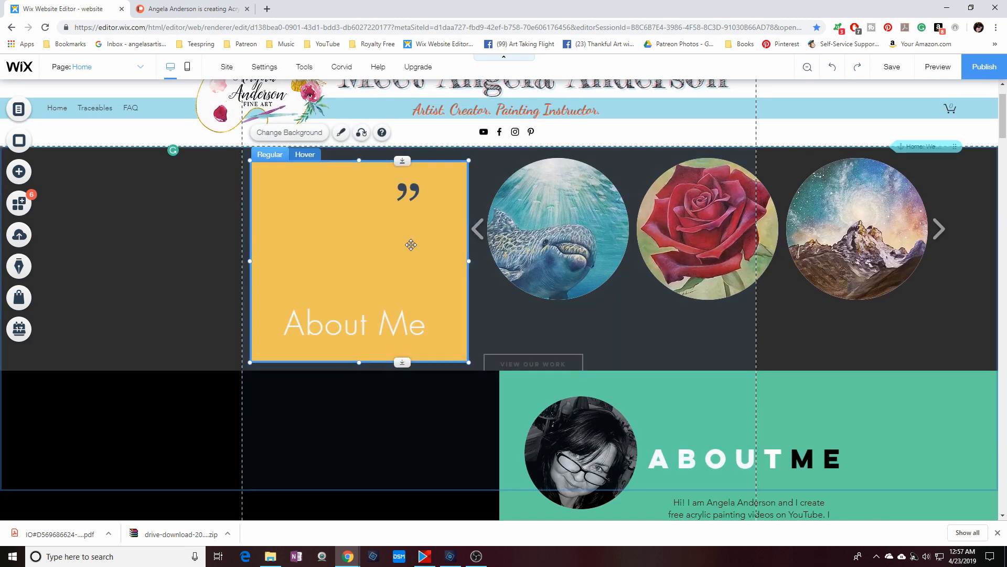
pyautogui.press('Delete')
# Stretch the round painting slider gallery to span the full width of the dark strip.
pyautogui.click(476, 228)
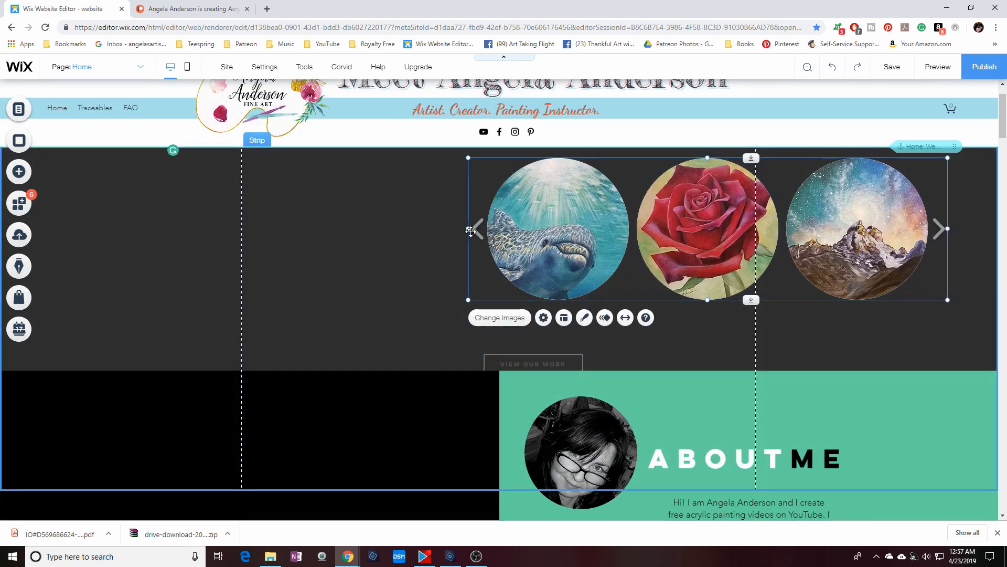
pyautogui.moveTo(471, 230); pyautogui.dragTo(16, 226)
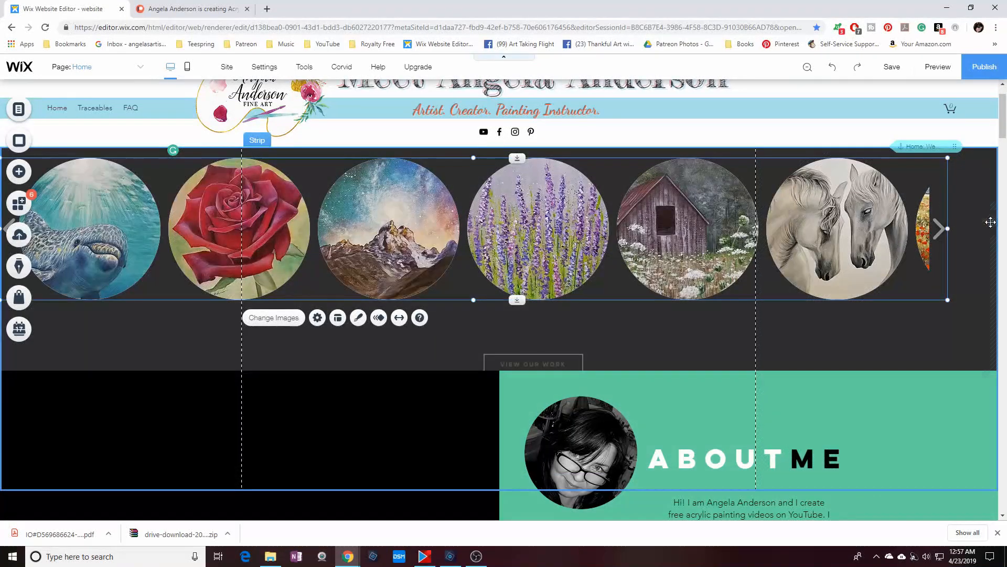
pyautogui.moveTo(990, 222); pyautogui.dragTo(996, 226)
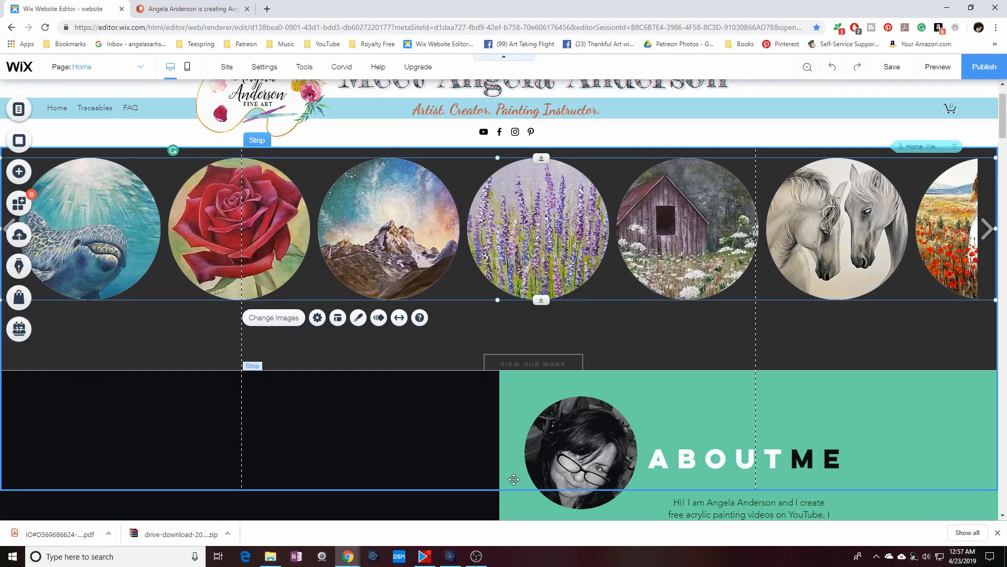
# Raise the View Our Work button within the dark strip and shift the painting slider gallery down to just above it.
pyautogui.click(524, 347)
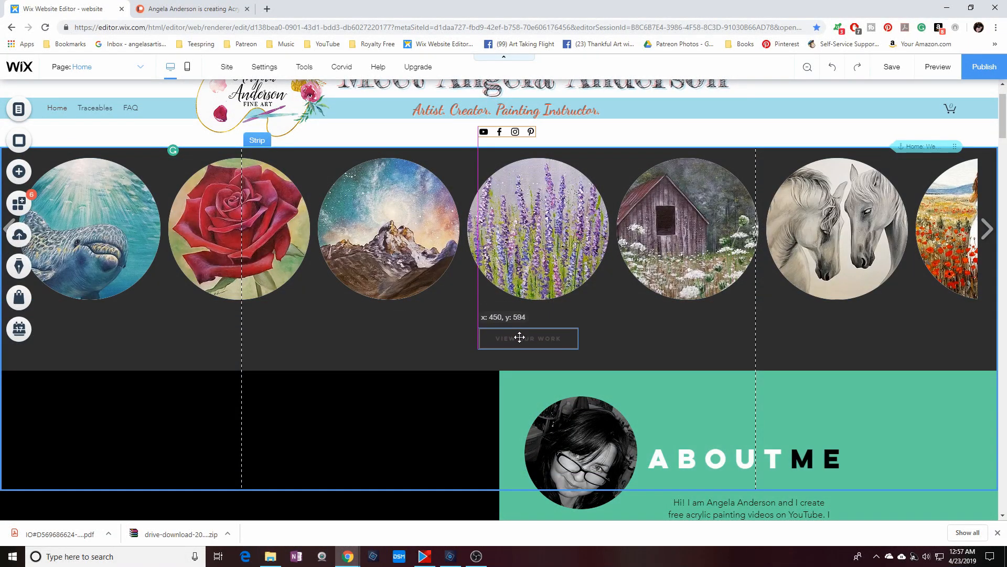
pyautogui.moveTo(517, 262); pyautogui.dragTo(519, 283)
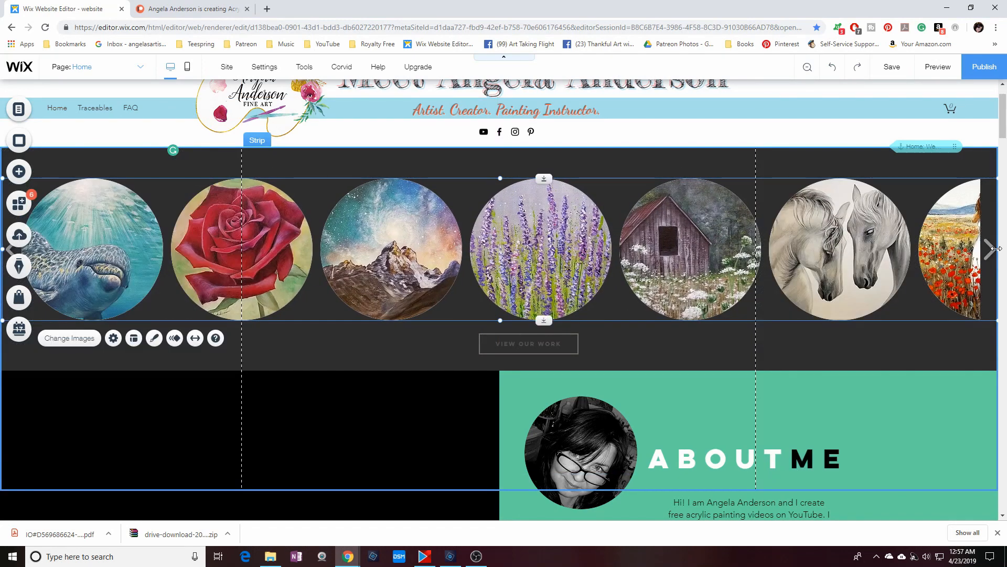
pyautogui.moveTo(995, 247); pyautogui.dragTo(989, 249)
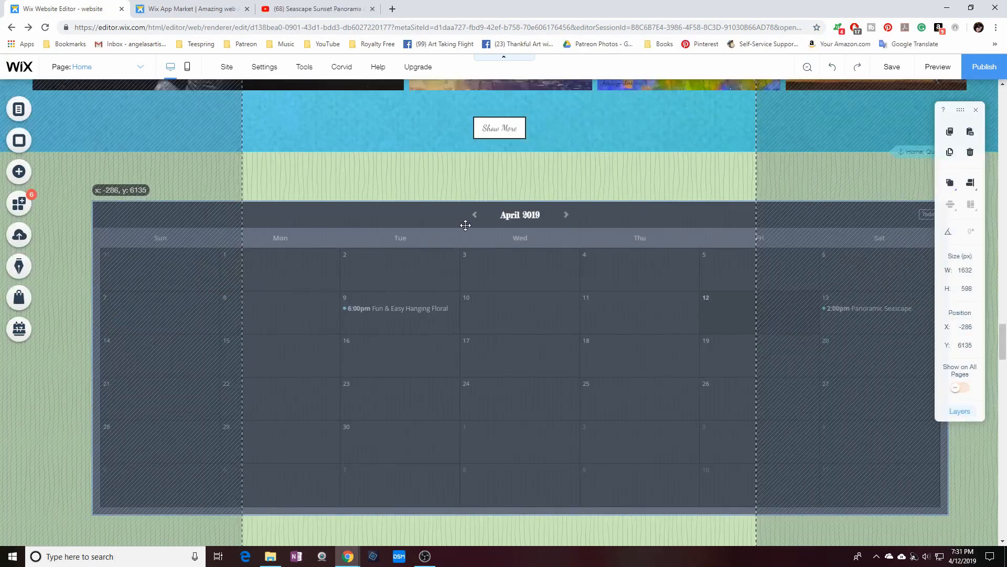
# Position the April 2019 events calendar on the green background just below the Show More section.
pyautogui.moveTo(465, 222); pyautogui.dragTo(441, 209)
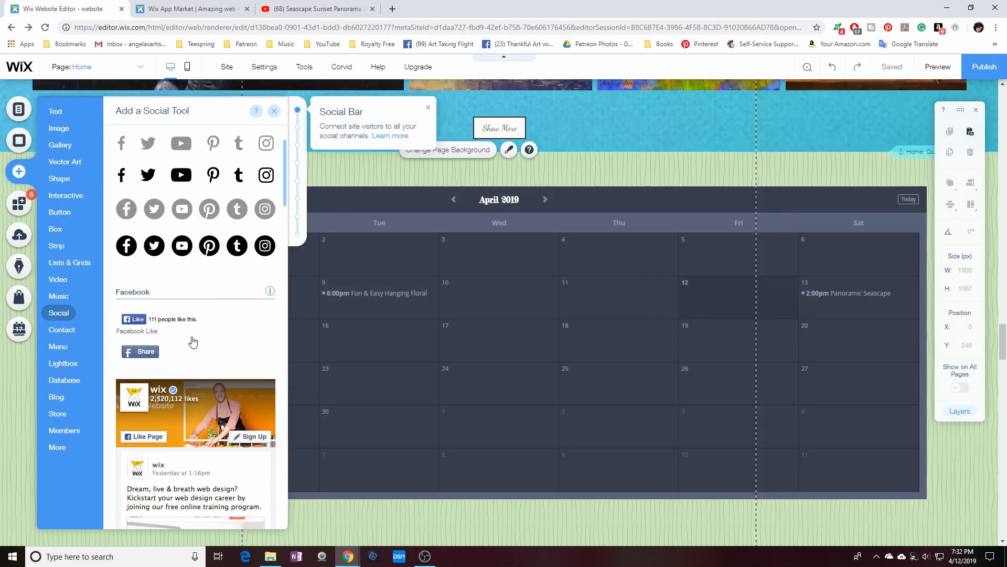
# Add a Facebook Page (News Feed) social tool below the calendar and align it with the calendar's left edge.
pyautogui.scroll(-6, 192, 341)
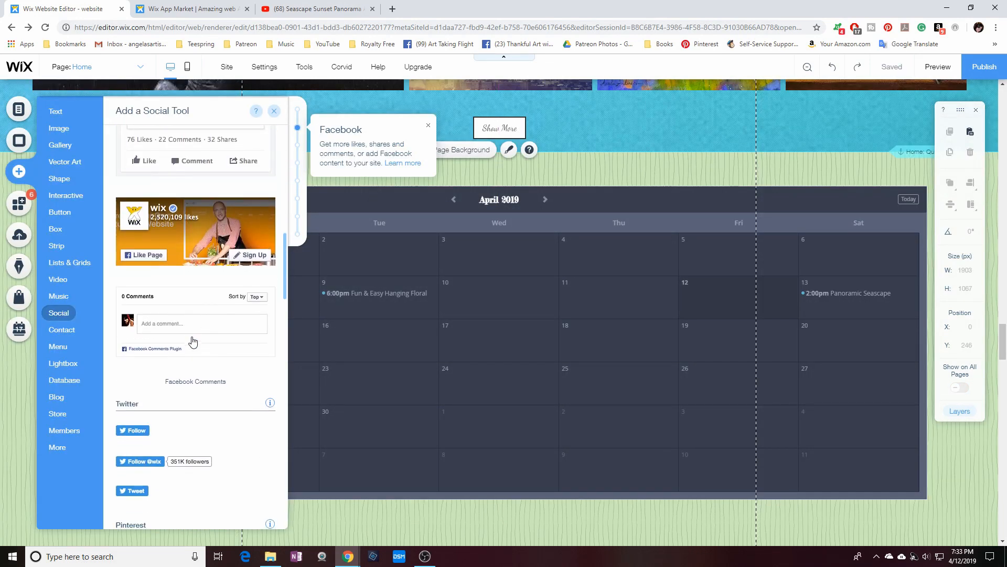
pyautogui.scroll(10, 193, 341)
pyautogui.scroll(-5, 195, 196)
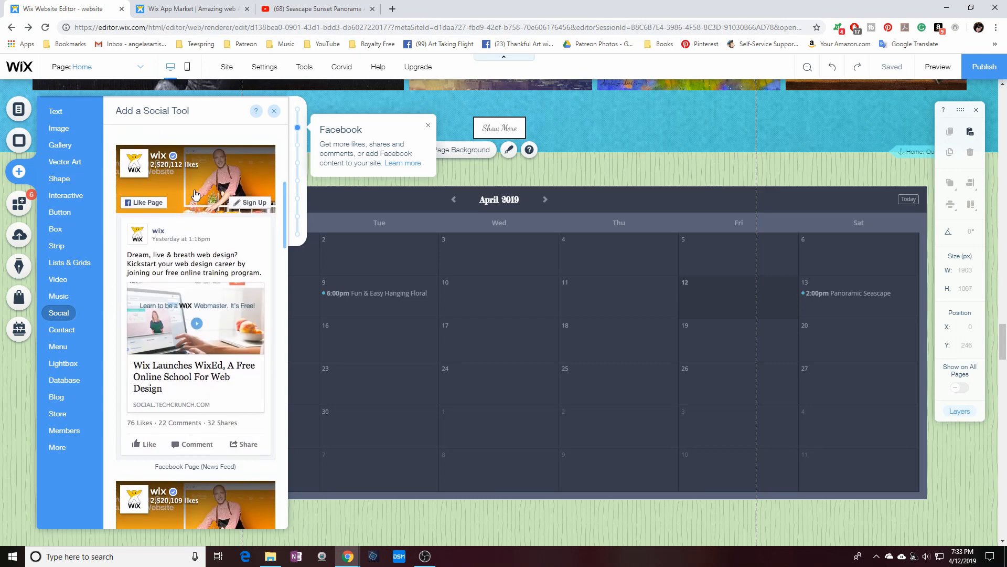
pyautogui.moveTo(195, 195); pyautogui.dragTo(383, 540)
pyautogui.scroll(-9, 375, 346)
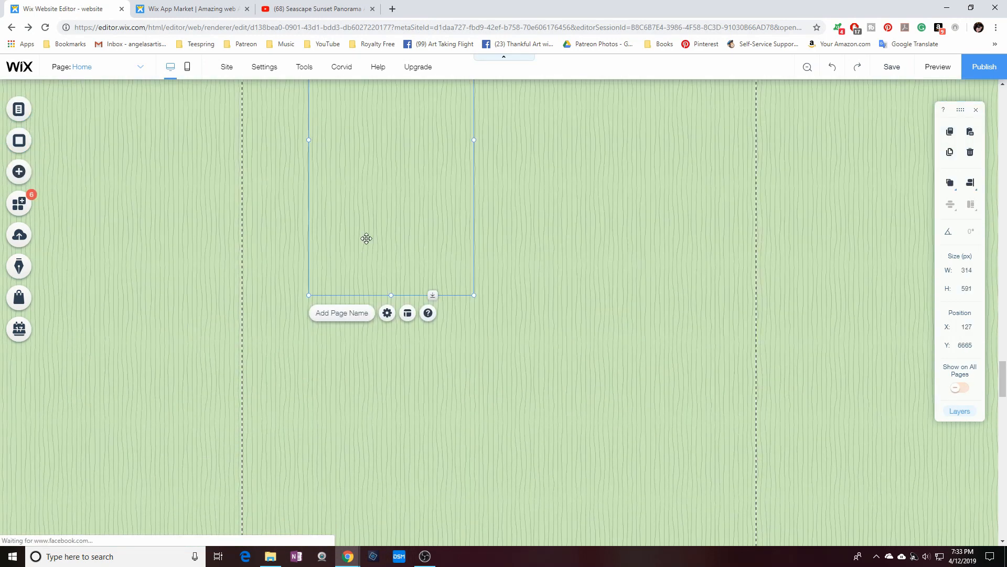
pyautogui.moveTo(367, 238); pyautogui.dragTo(132, 298)
pyautogui.scroll(4, 235, 358)
pyautogui.click(152, 218)
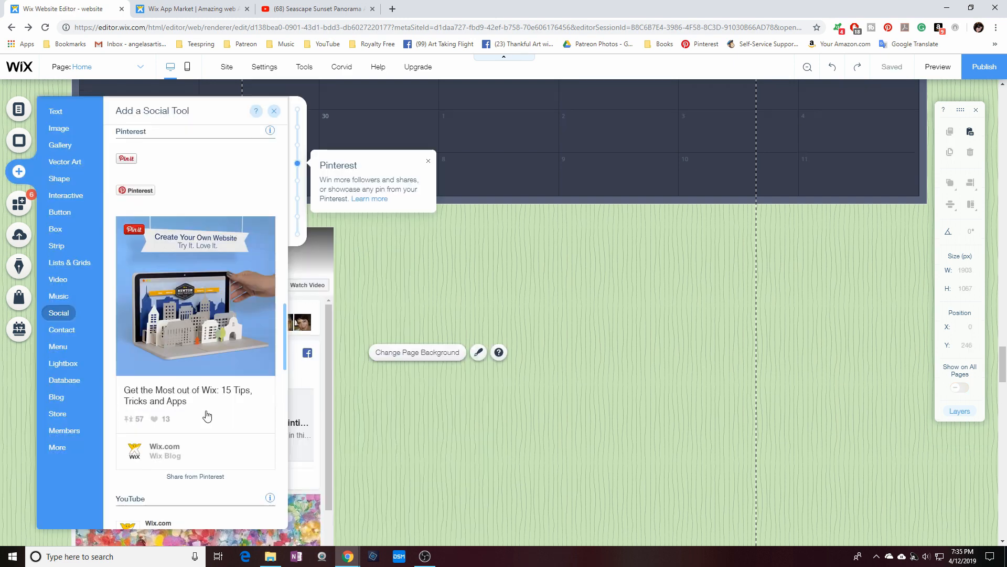
# Add a Share from Pinterest widget beside the Facebook feed and set its pin URL to a Pinterest pin.
pyautogui.scroll(-2, 195, 314)
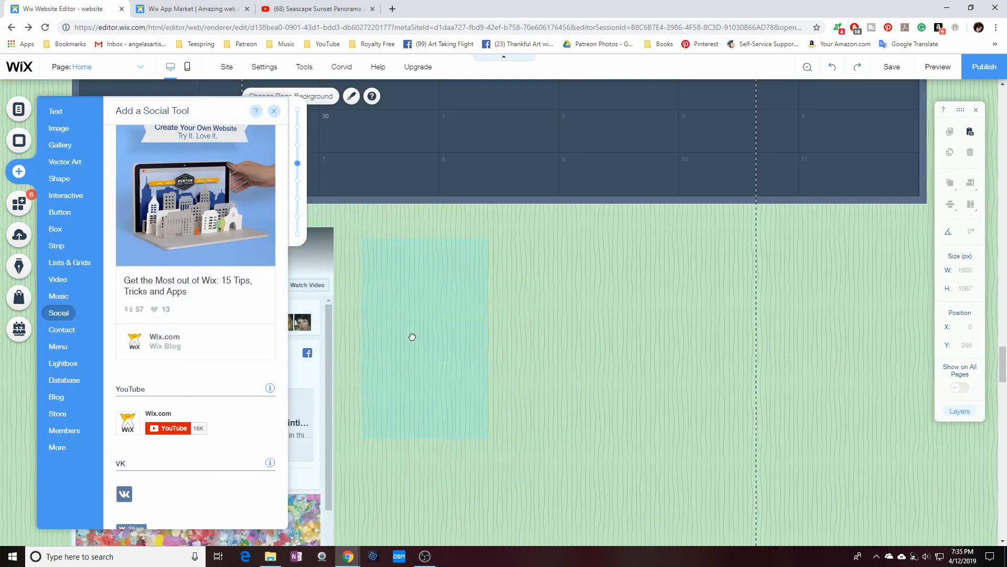
pyautogui.moveTo(437, 326); pyautogui.dragTo(419, 331)
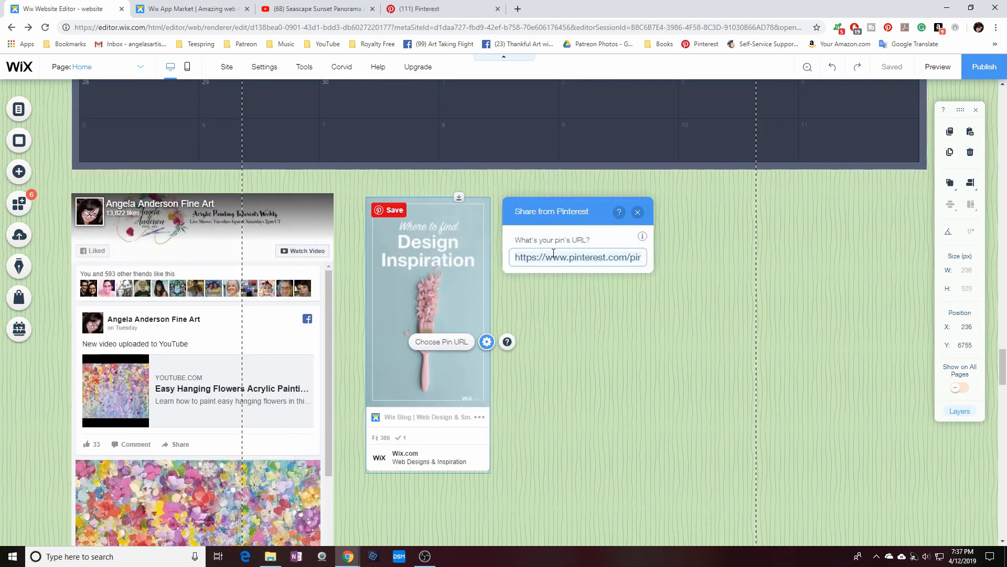
pyautogui.press('Return')
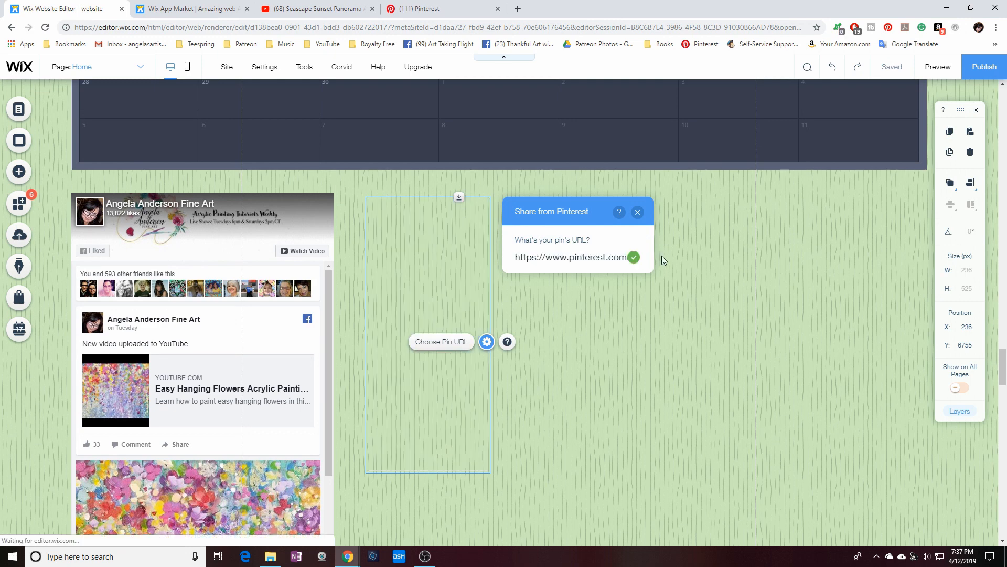
pyautogui.scroll(1, 509, 394)
pyautogui.scroll(-1, 526, 366)
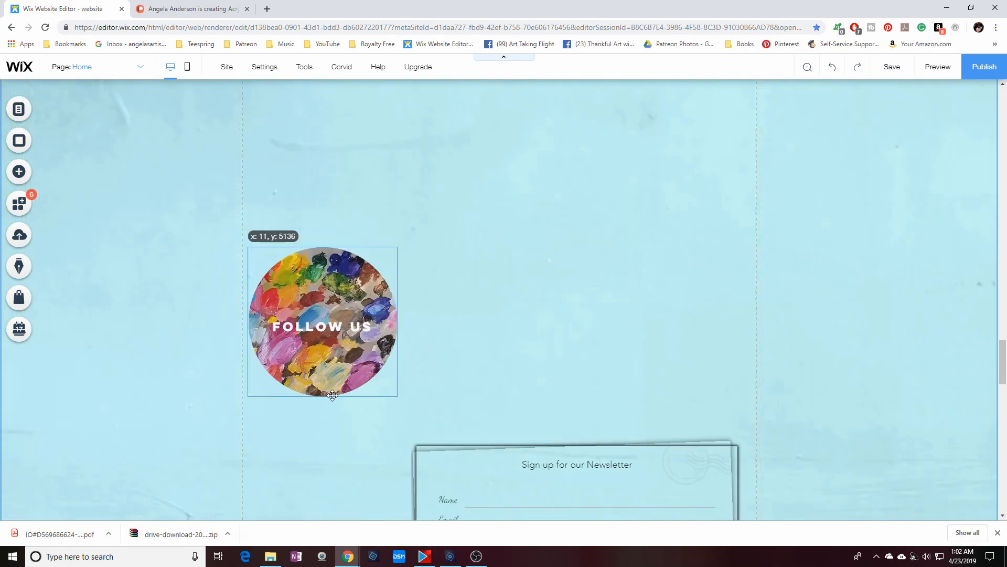
# Move the Follow Us paint circle down so it sits beside the newsletter sign-up form.
pyautogui.moveTo(331, 376); pyautogui.dragTo(330, 534)
pyautogui.scroll(-2, 349, 393)
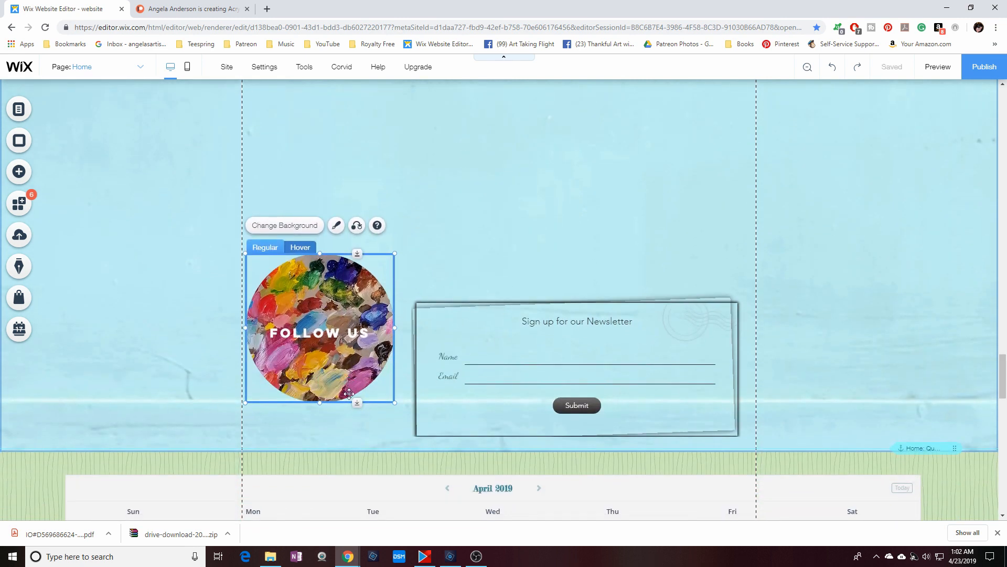
pyautogui.moveTo(349, 393); pyautogui.dragTo(350, 411)
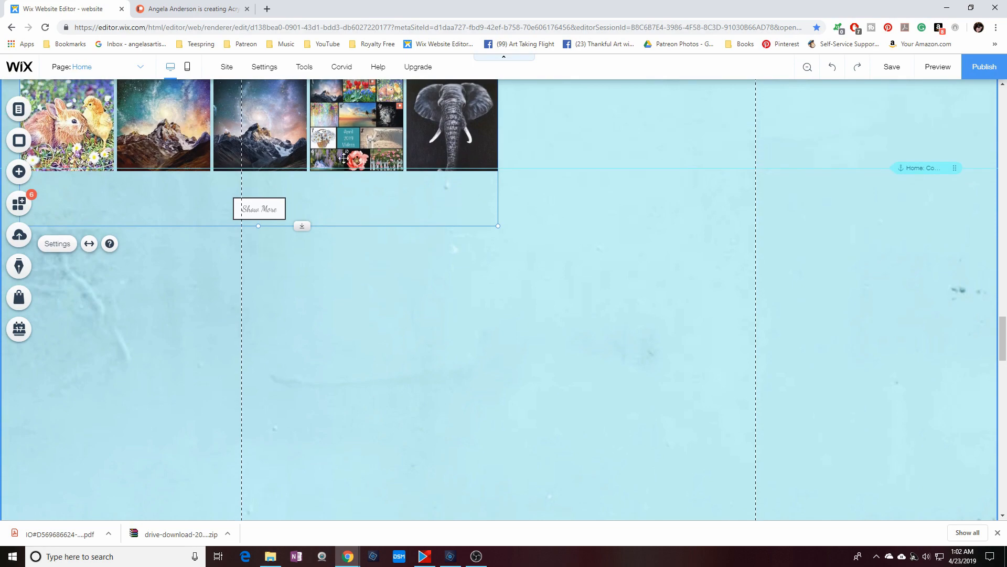
# Move the Instagram feed down and center it between the gridlines, just above the Follow Us circle and newsletter form.
pyautogui.scroll(1, 341, 207)
pyautogui.moveTo(341, 206); pyautogui.dragTo(380, 356)
pyautogui.scroll(-5, 380, 356)
pyautogui.scroll(2, 380, 357)
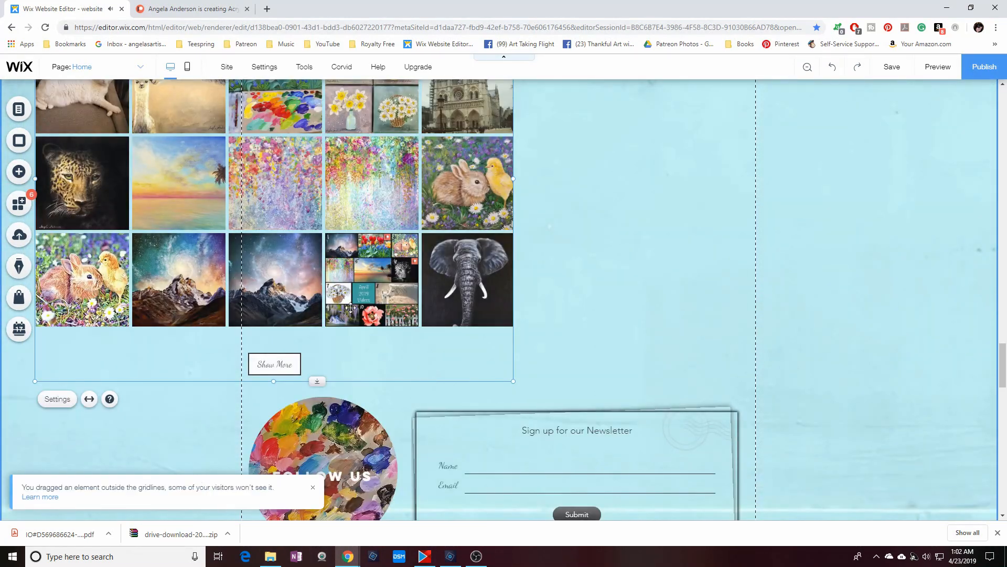
pyautogui.moveTo(340, 246); pyautogui.dragTo(562, 258)
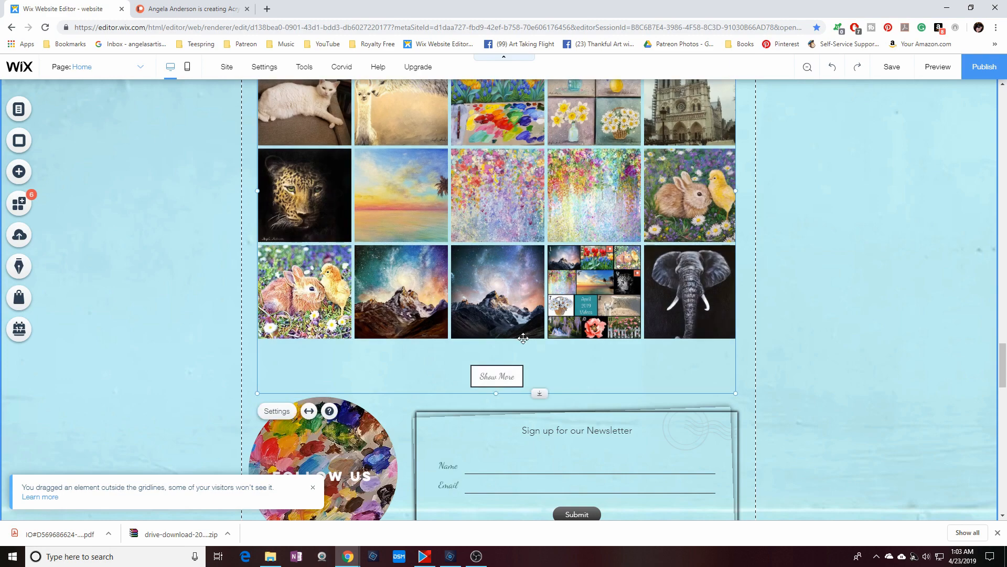
# Move the Pinterest pin and the Facebook page feed down side by side, directly above the Instagram feed.
pyautogui.scroll(6, 523, 338)
pyautogui.scroll(5, 523, 338)
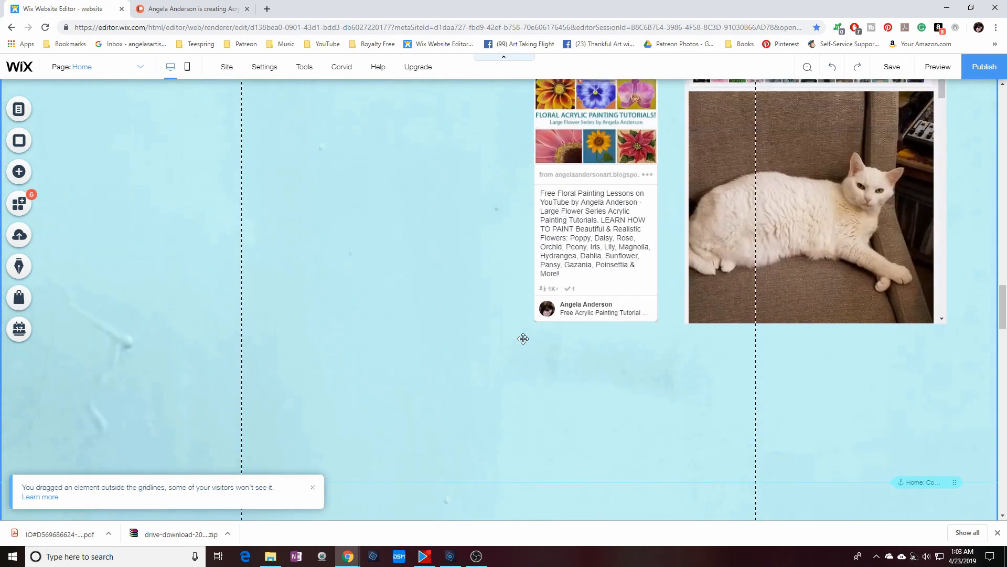
pyautogui.moveTo(577, 289); pyautogui.dragTo(286, 520)
pyautogui.scroll(-2, 773, 152)
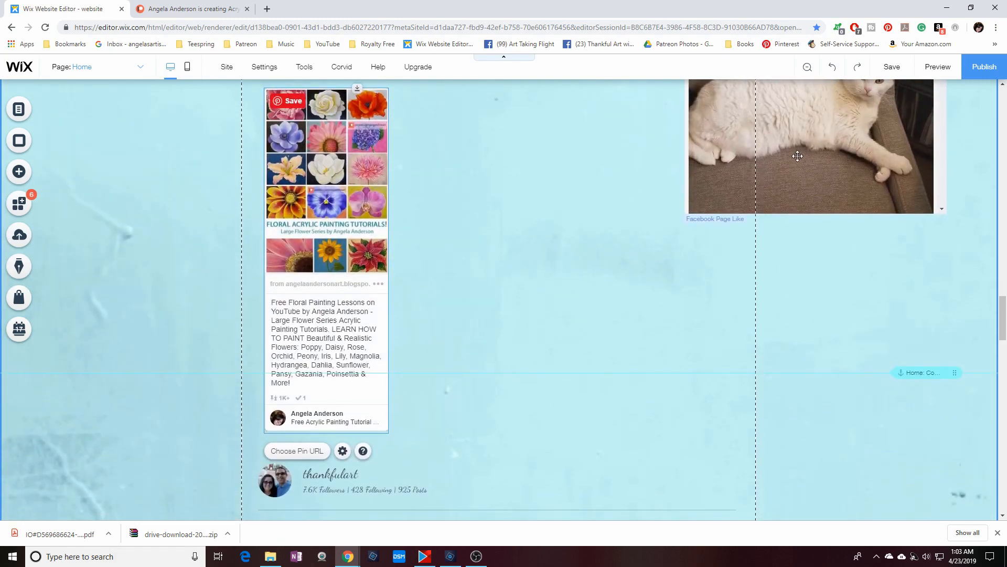
pyautogui.moveTo(797, 154); pyautogui.dragTo(588, 370)
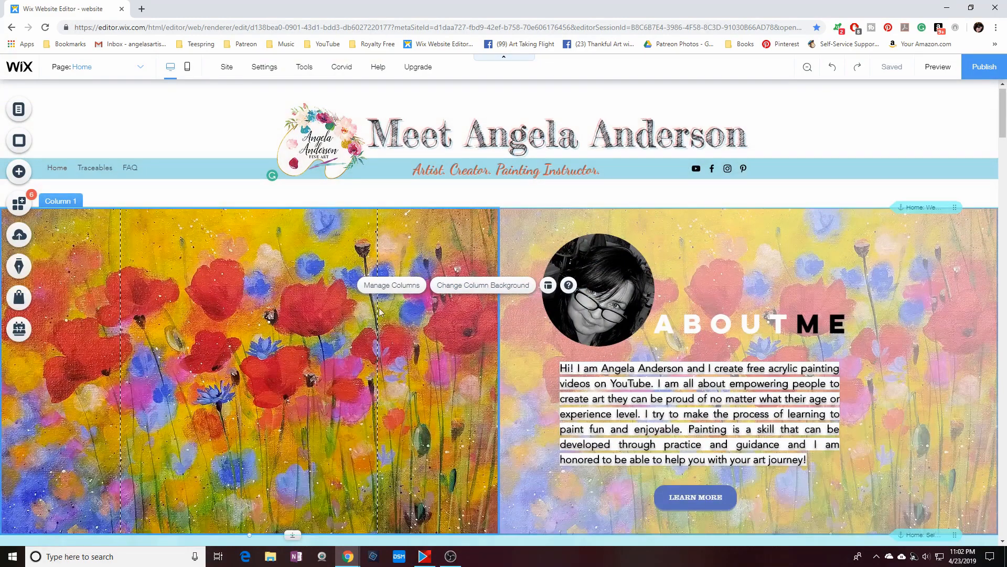
# Replace the background image of the first About Me column with Lavender.jpg from the site files.
pyautogui.click(470, 287)
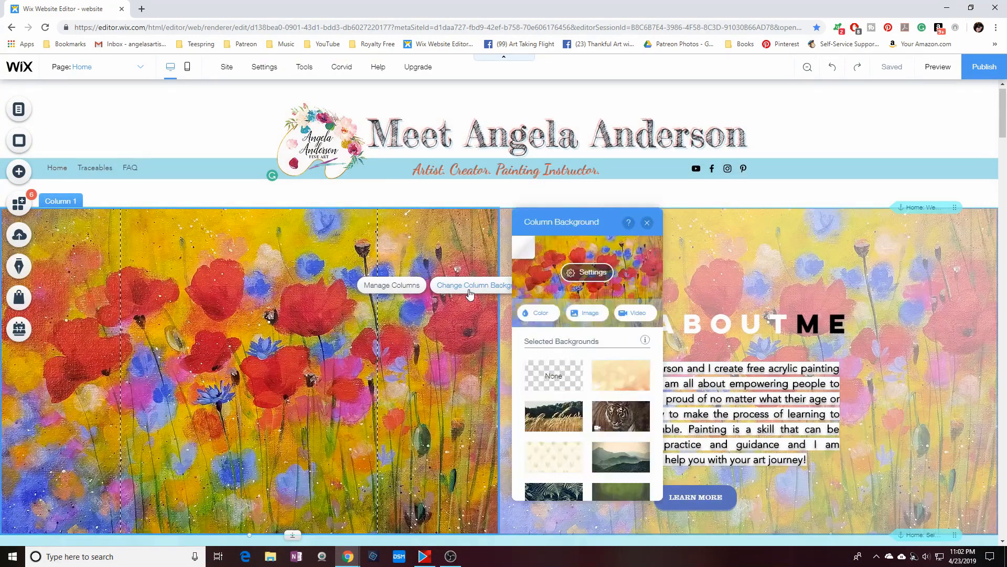
pyautogui.click(584, 313)
pyautogui.scroll(-5, 477, 394)
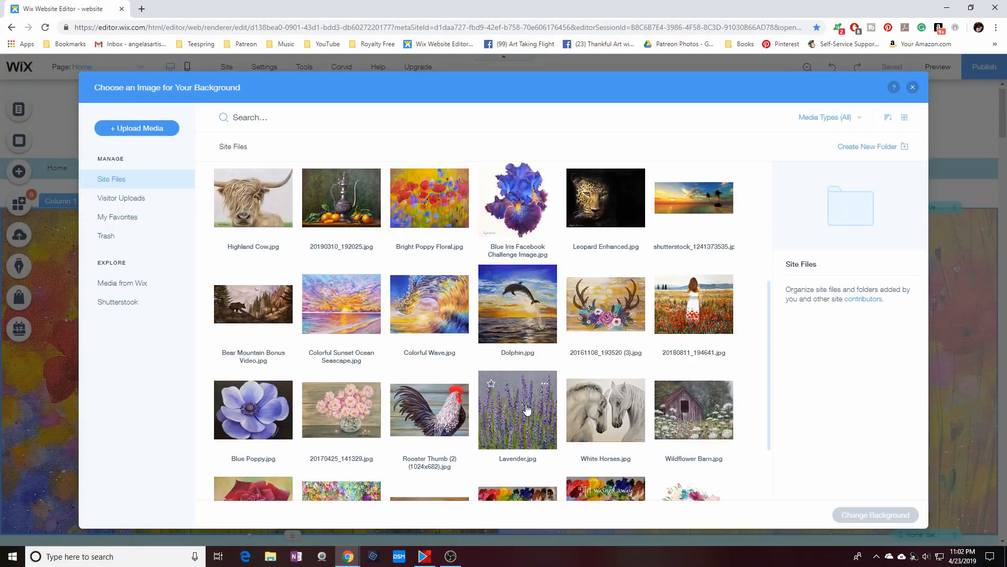
pyautogui.click(527, 410)
pyautogui.click(876, 515)
# Set Lavender.jpg as the background image of the second column, behind the About Me text.
pyautogui.click(665, 278)
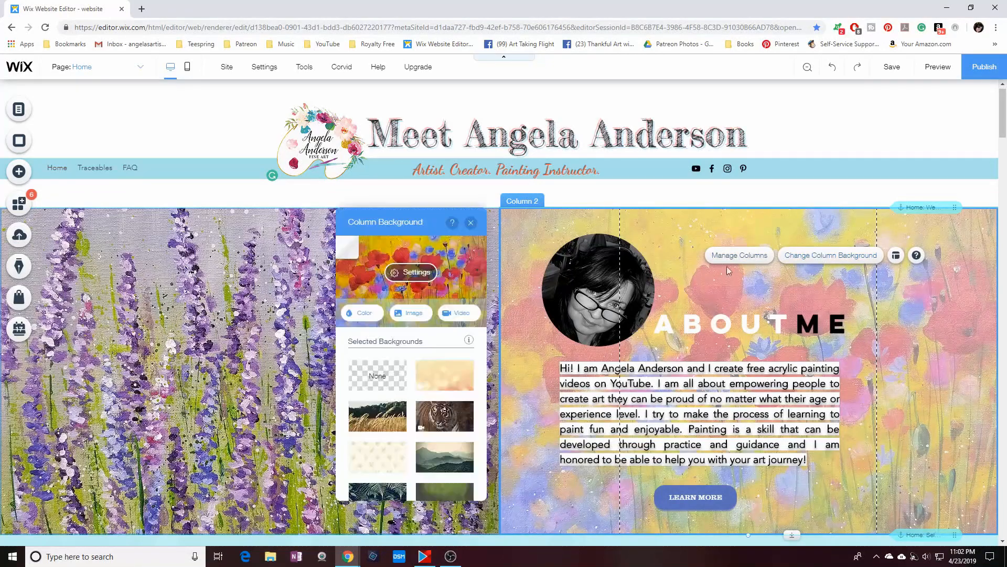
pyautogui.click(414, 313)
pyautogui.scroll(-5, 477, 394)
pyautogui.click(520, 406)
pyautogui.click(875, 515)
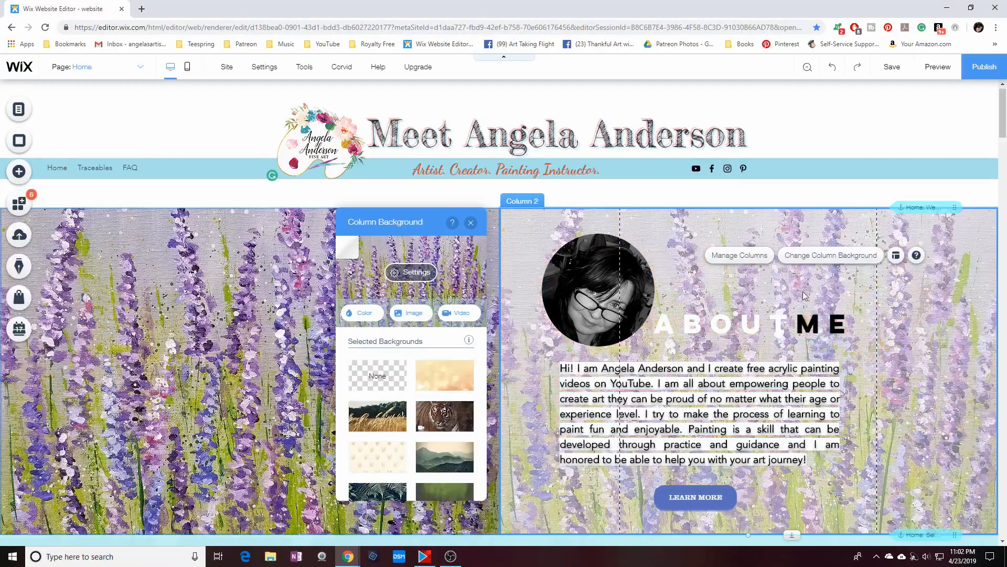
pyautogui.click(805, 296)
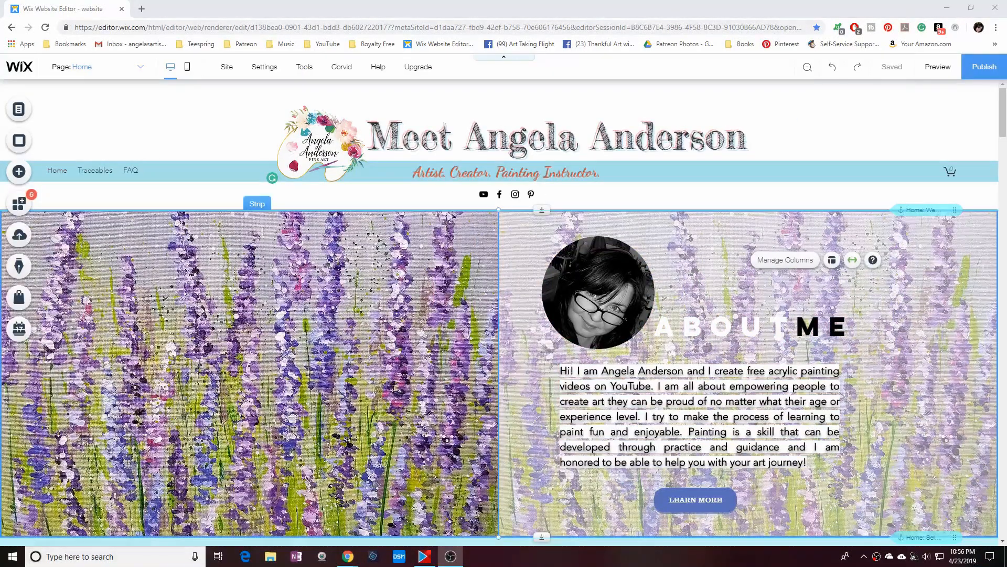
# Examine the desktop Home page's circular gallery with its image organizer and the paintbrush slideshow.
pyautogui.scroll(-2, 254, 331)
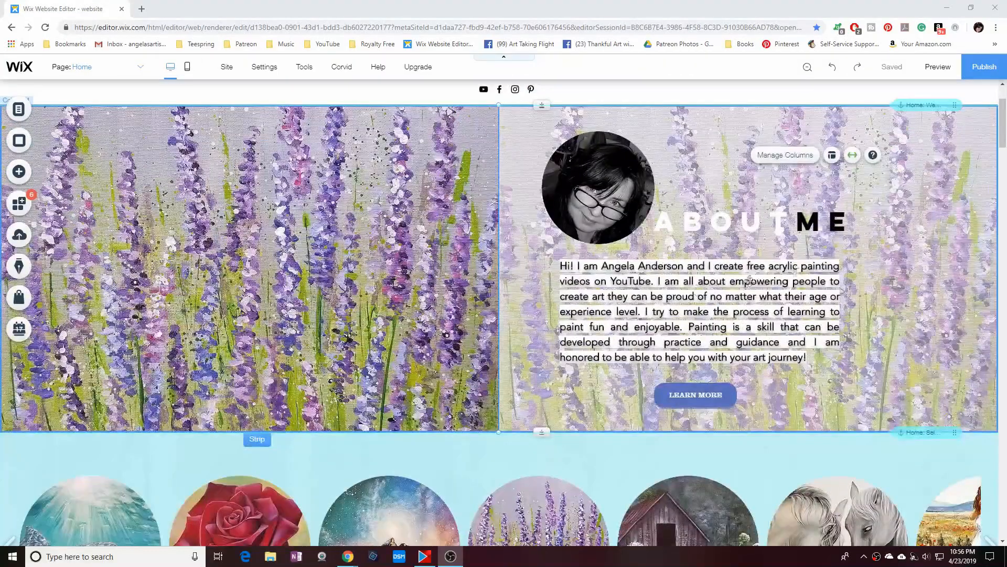
pyautogui.moveTo(1003, 146); pyautogui.dragTo(1003, 177)
pyautogui.click(991, 229)
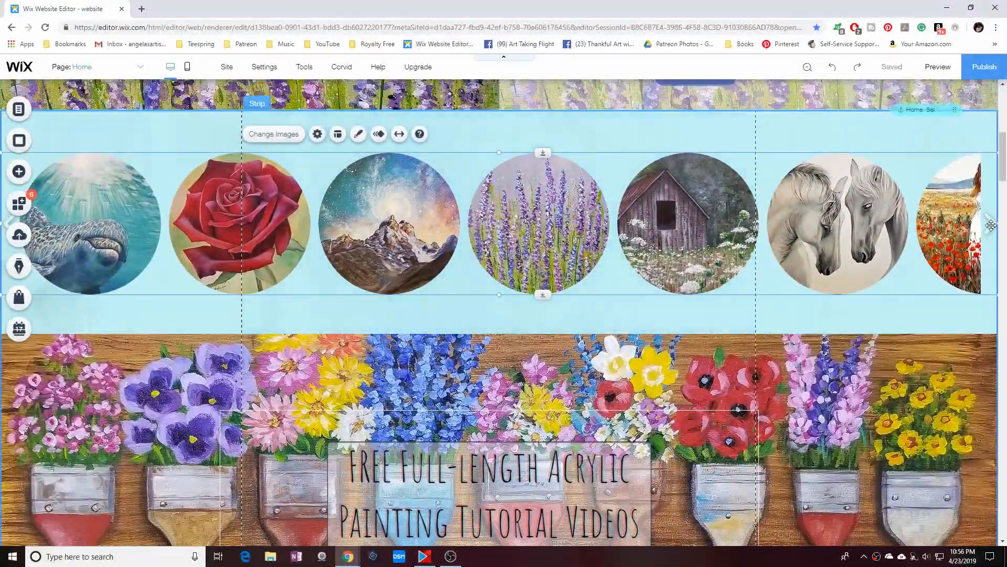
pyautogui.click(276, 136)
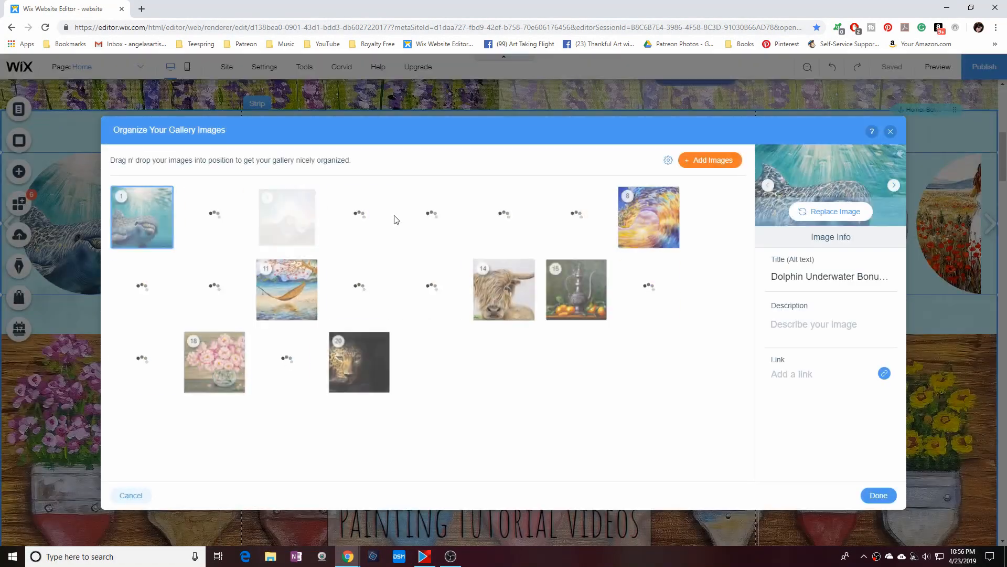
pyautogui.click(891, 132)
pyautogui.moveTo(1003, 171); pyautogui.dragTo(1005, 183)
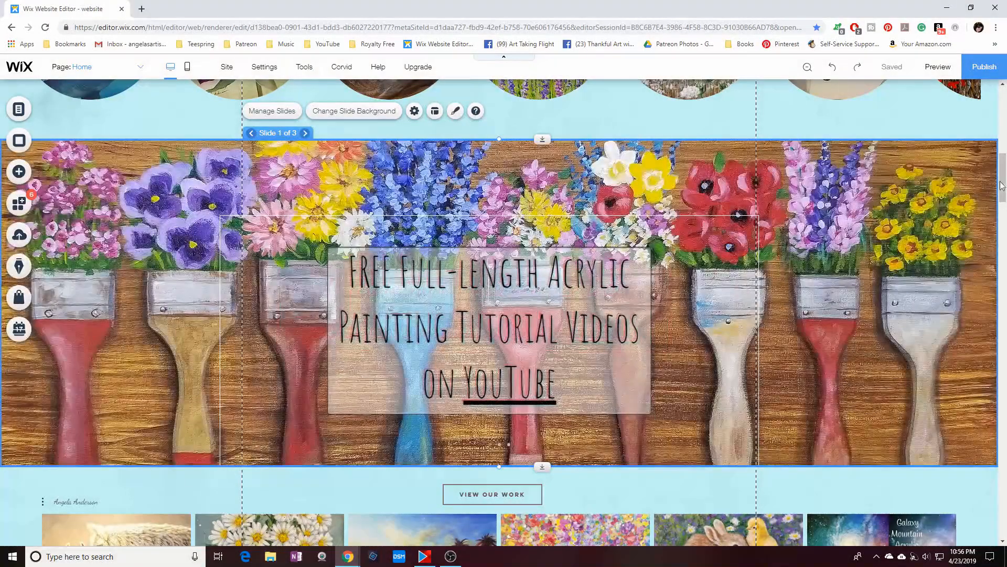
pyautogui.moveTo(1002, 184)
pyautogui.mouseDown()
pyautogui.moveTo(1003, 524)
pyautogui.moveTo(980, 85)
pyautogui.mouseUp()
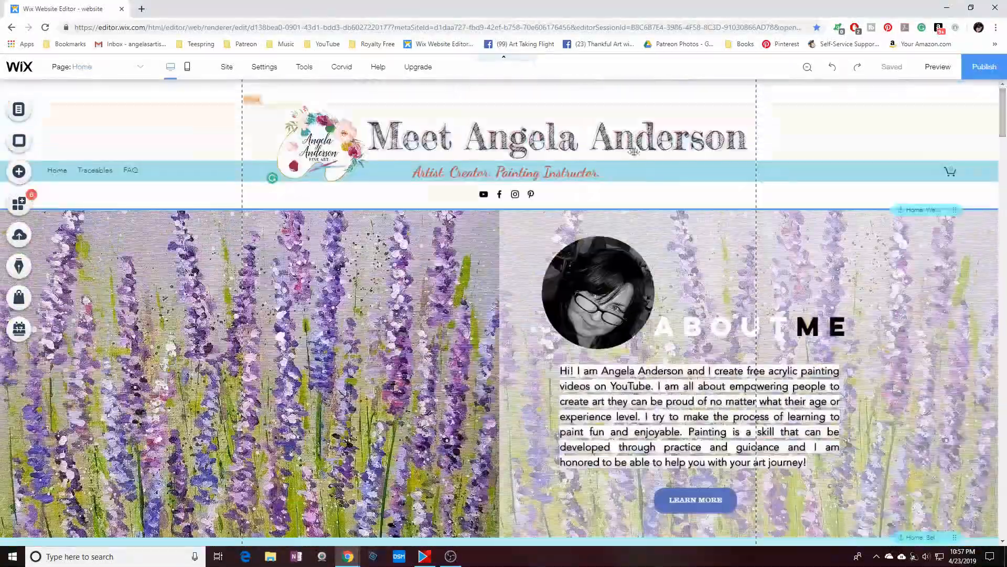
# Switch to the mobile layout and move the video player down slightly to leave a gap beneath the paintbrush slideshow.
pyautogui.click(187, 67)
pyautogui.scroll(-2, 508, 368)
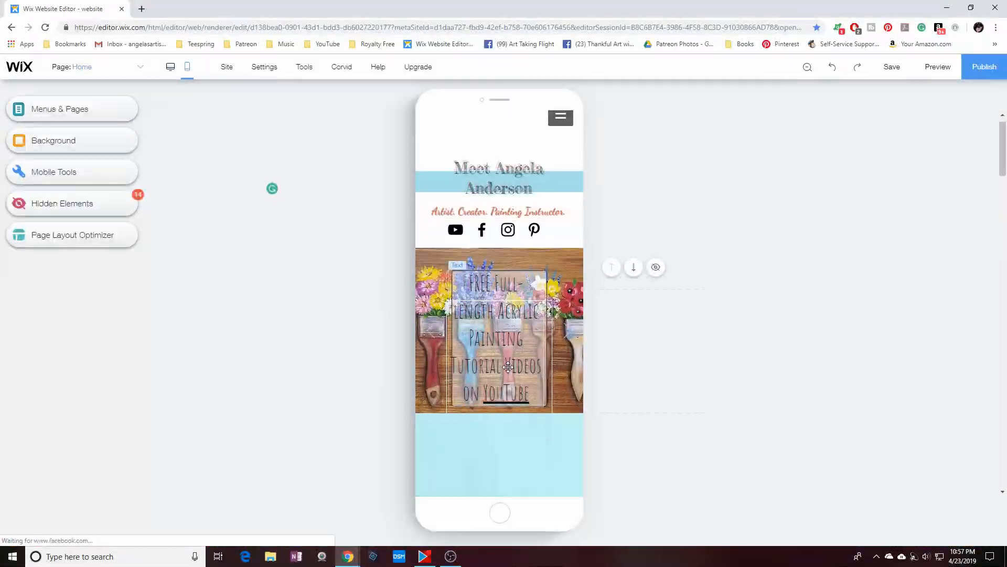
pyautogui.scroll(-4, 508, 368)
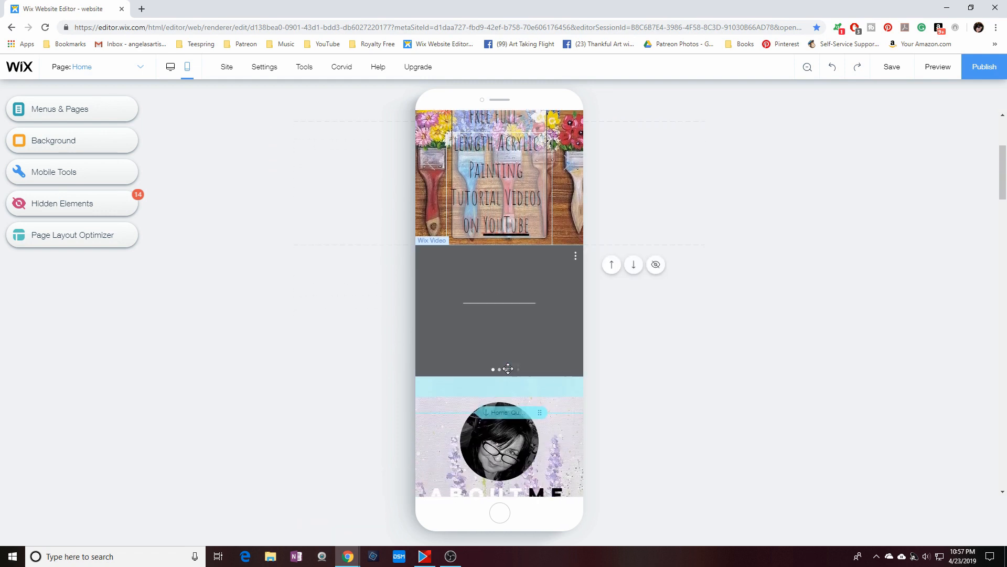
pyautogui.scroll(-1, 508, 368)
pyautogui.moveTo(529, 250); pyautogui.dragTo(559, 263)
# Move the Become a patron button sideways so it is roughly centered above the Follow Us shape in the mobile layout.
pyautogui.scroll(-10, 546, 289)
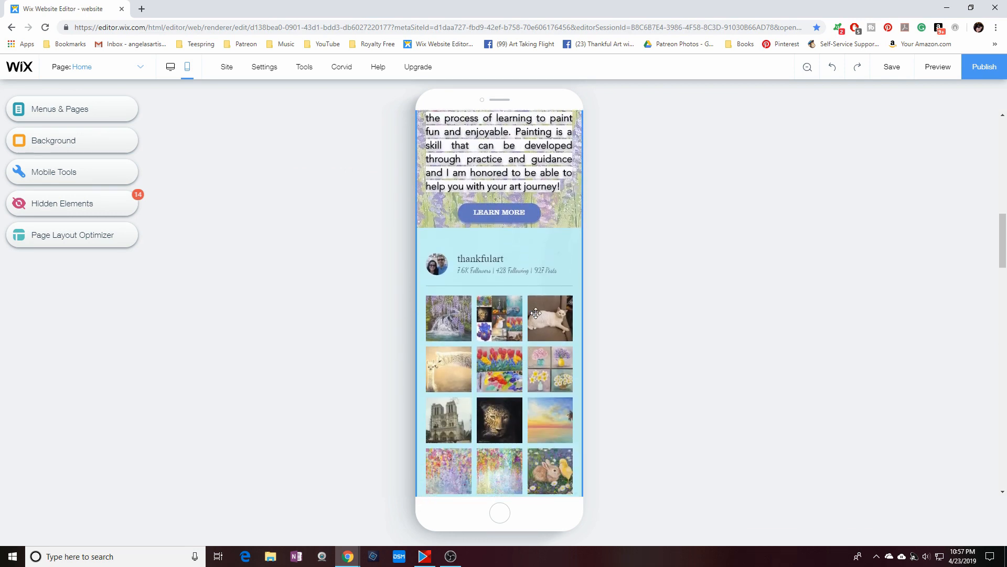
pyautogui.scroll(-10, 535, 314)
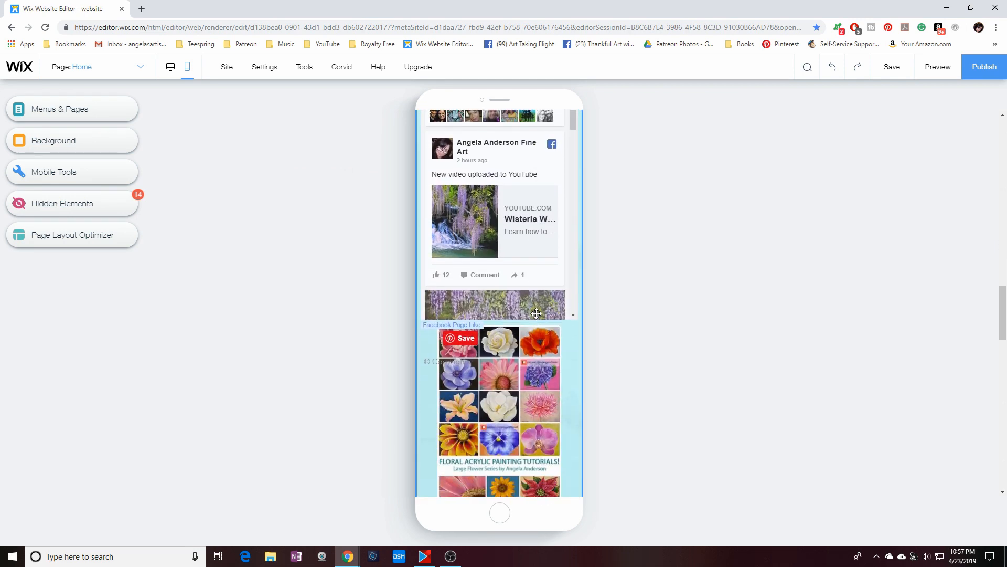
pyautogui.scroll(-3, 537, 313)
pyautogui.scroll(4, 519, 335)
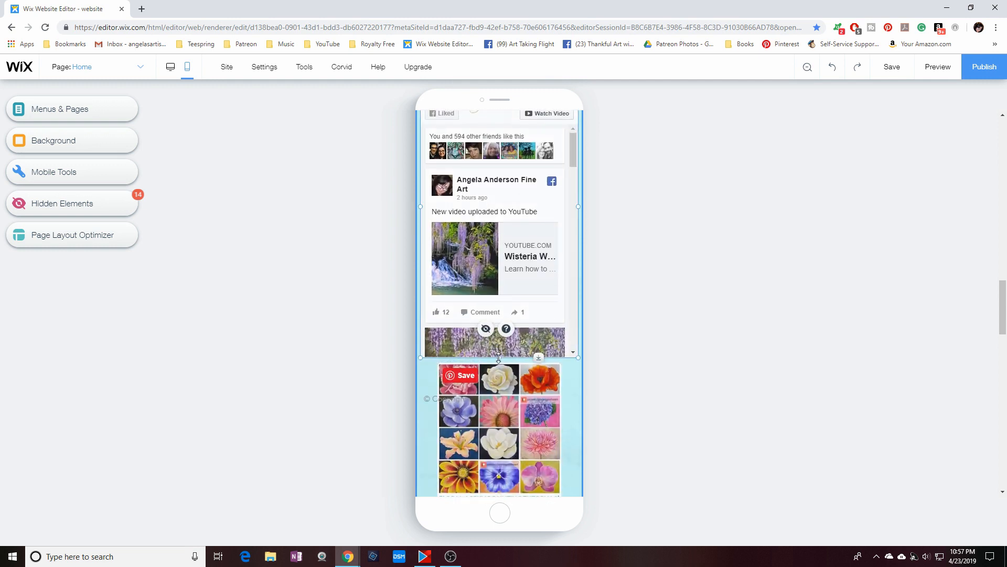
pyautogui.scroll(2, 502, 327)
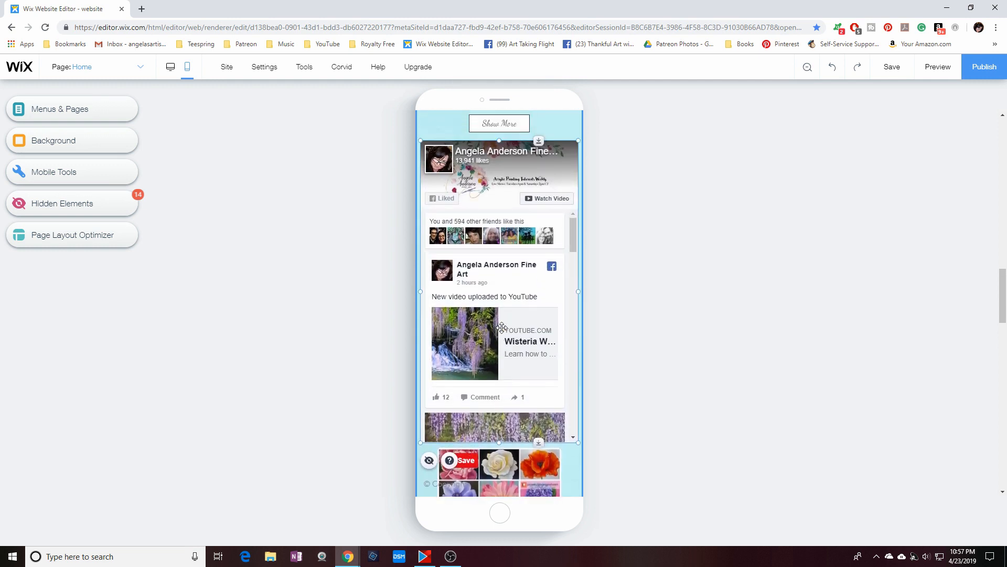
pyautogui.scroll(-4, 525, 294)
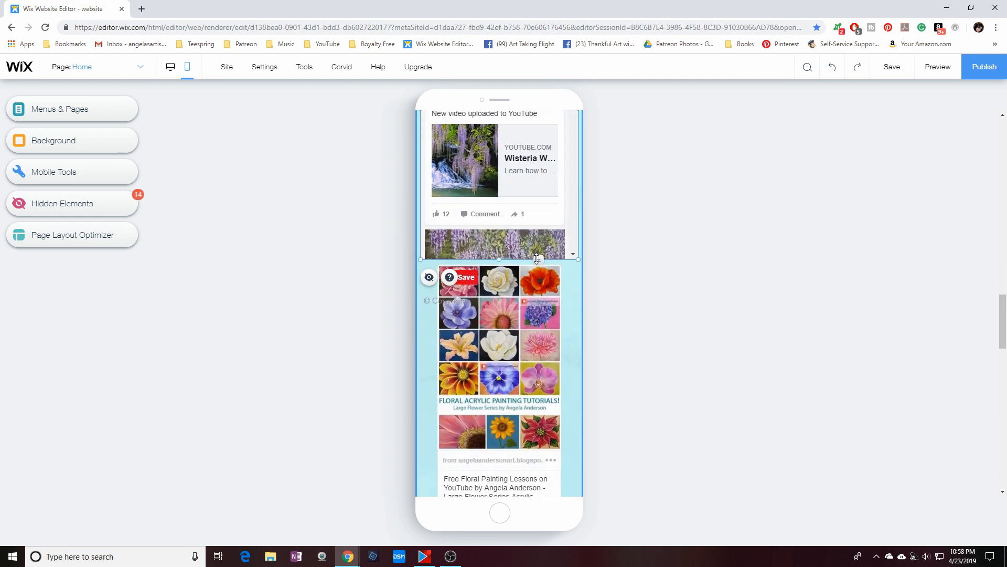
pyautogui.scroll(-12, 536, 260)
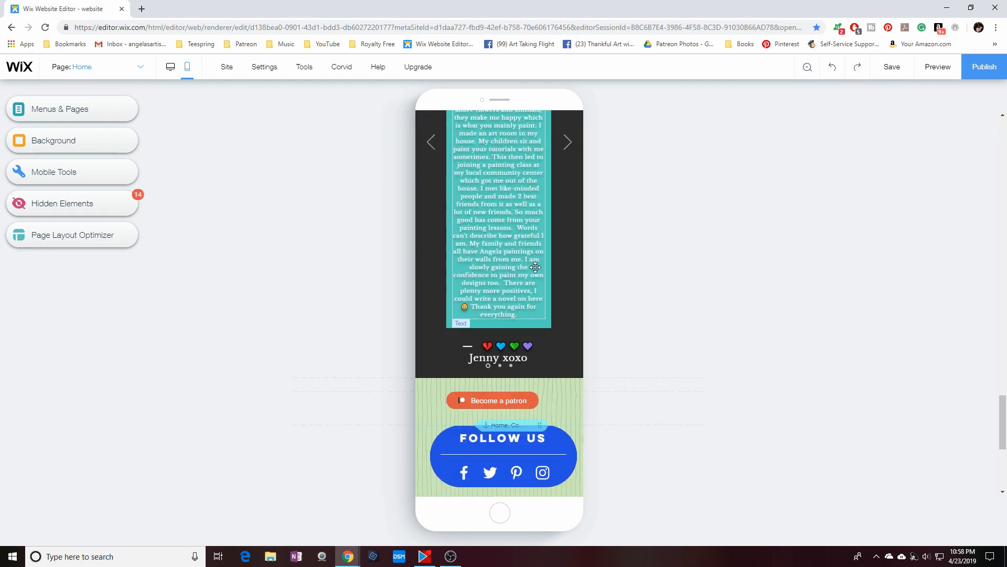
pyautogui.scroll(-4, 525, 252)
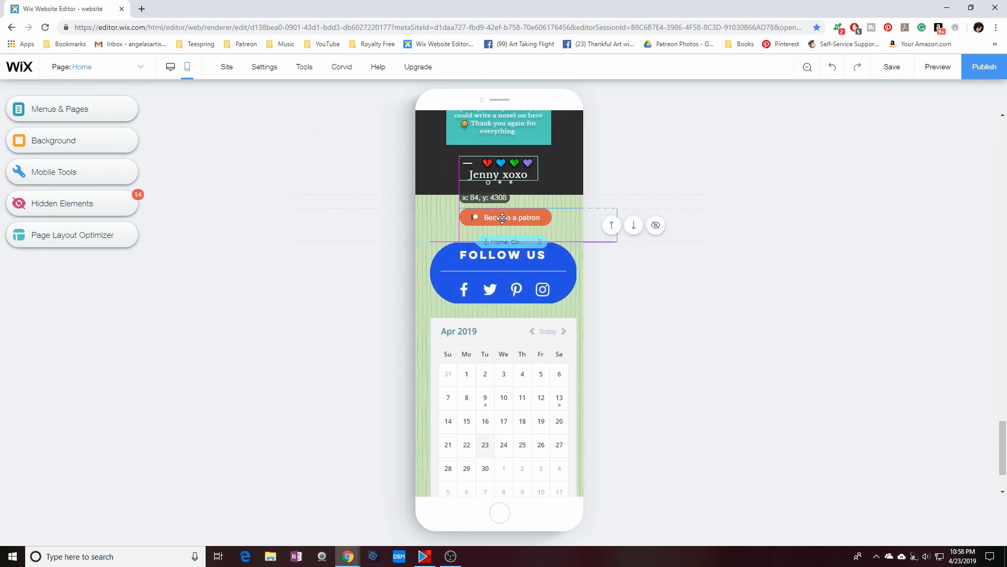
pyautogui.scroll(-3, 494, 262)
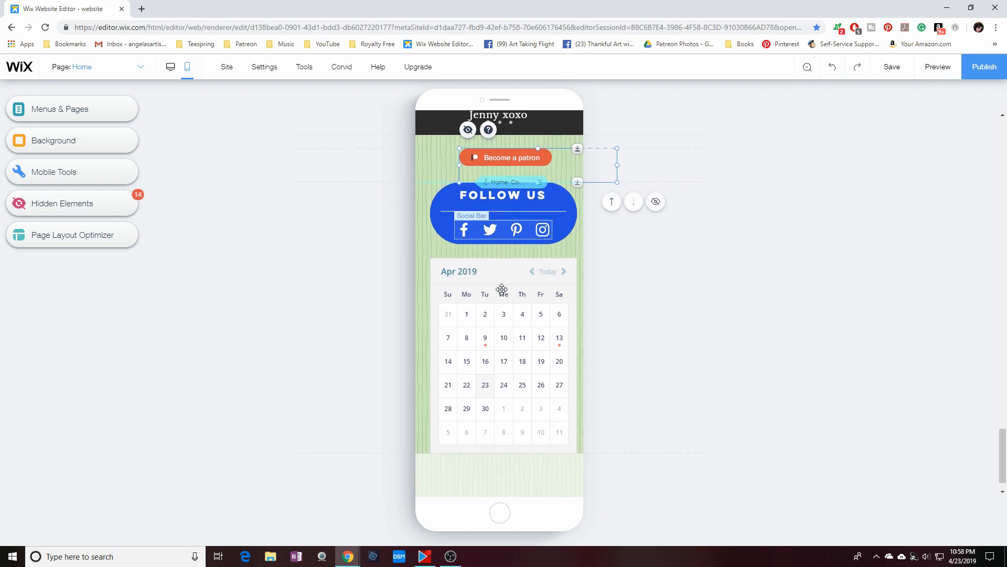
# Open the Traceables page in the mobile layout and shorten the header so it ends just below the social icons.
pyautogui.scroll(12, 504, 446)
pyautogui.scroll(15, 503, 408)
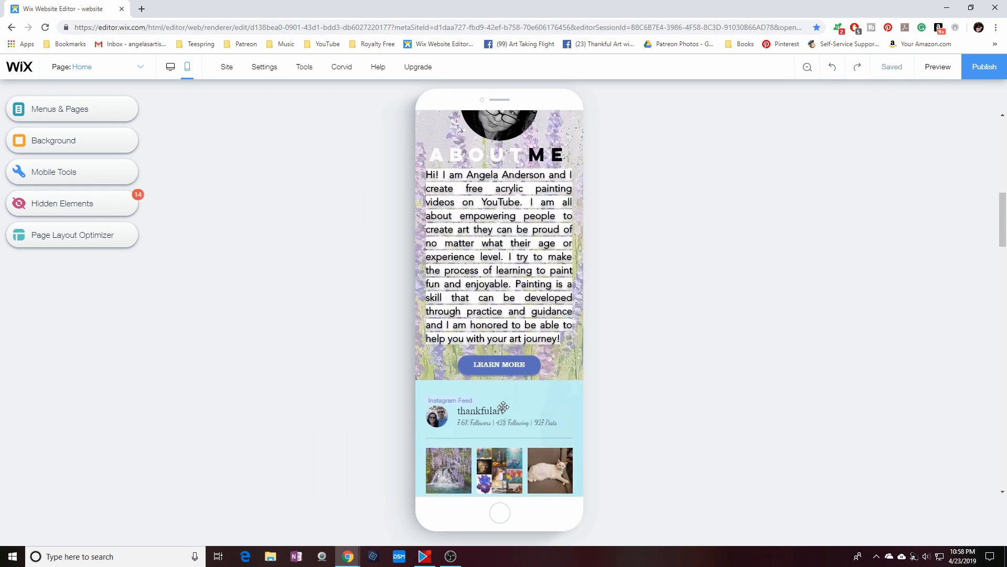
pyautogui.click(560, 135)
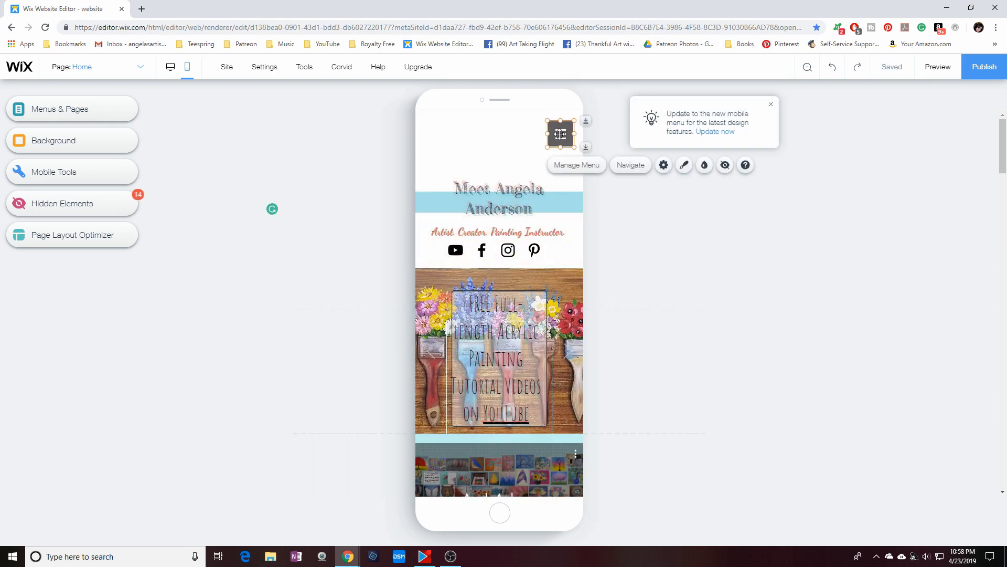
pyautogui.click(629, 166)
pyautogui.click(99, 125)
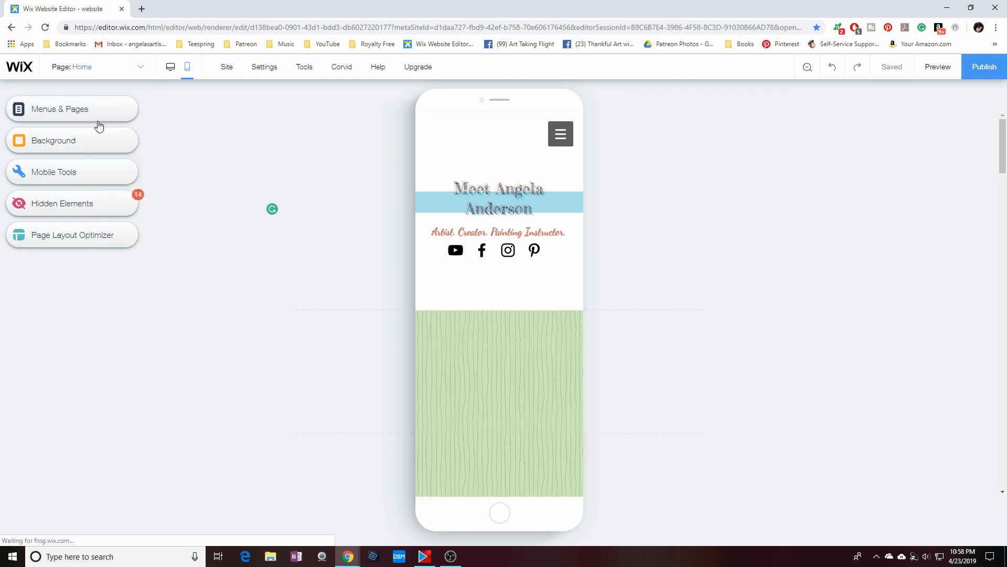
pyautogui.click(492, 355)
pyautogui.moveTo(541, 312); pyautogui.dragTo(542, 266)
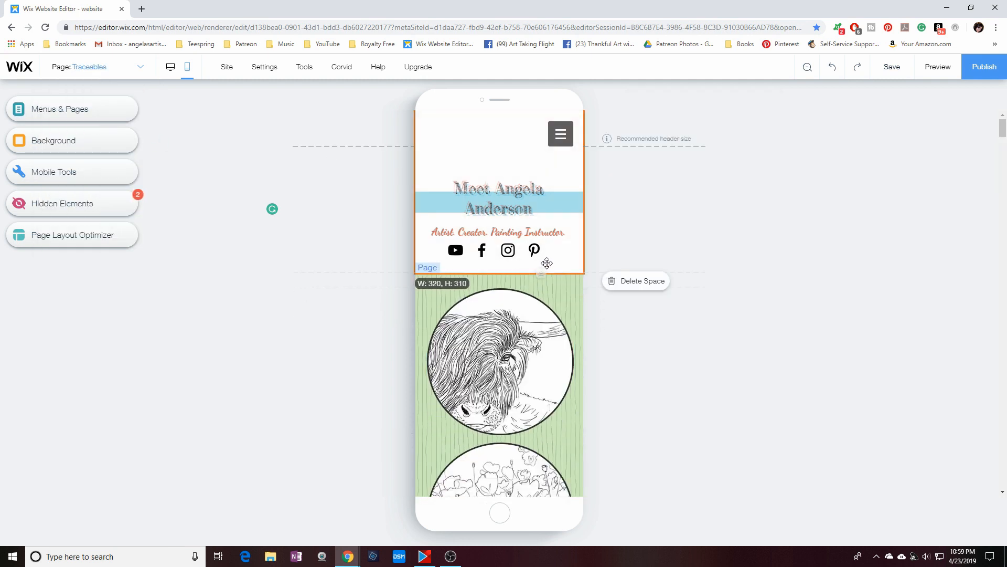
pyautogui.scroll(-5, 623, 357)
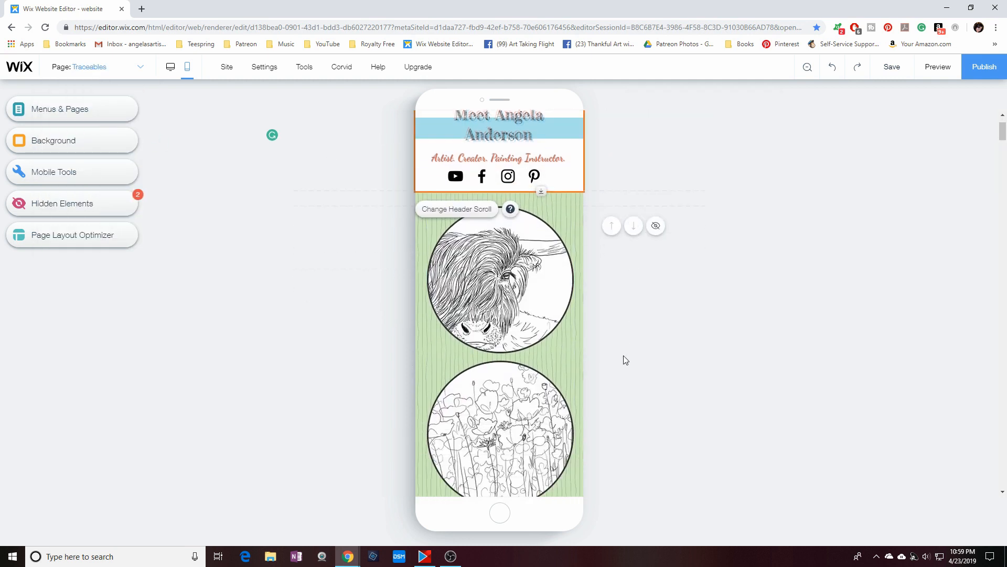
# Open the FAQ page in the mobile layout and examine its list of questions.
pyautogui.scroll(5, 604, 346)
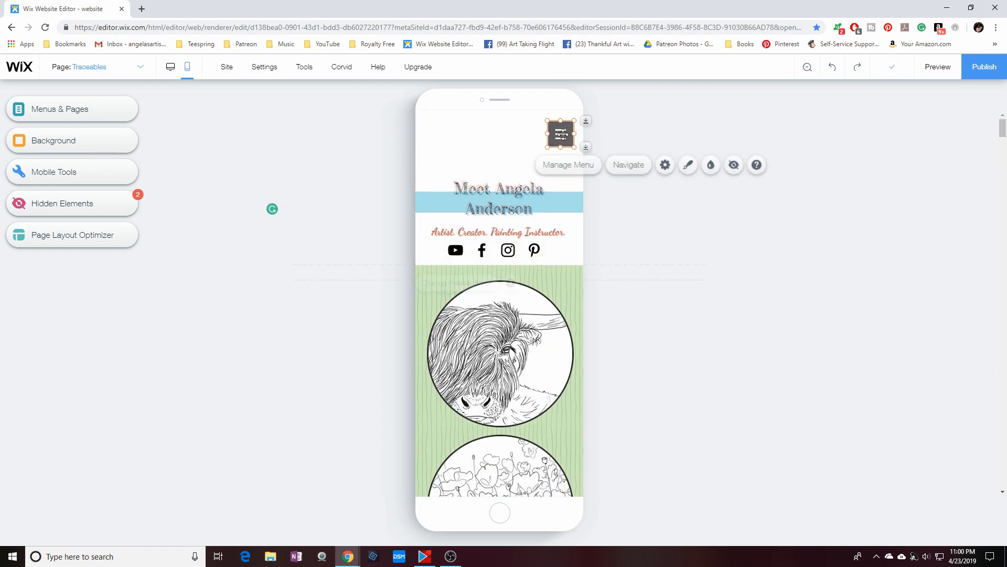
pyautogui.click(632, 166)
pyautogui.click(110, 140)
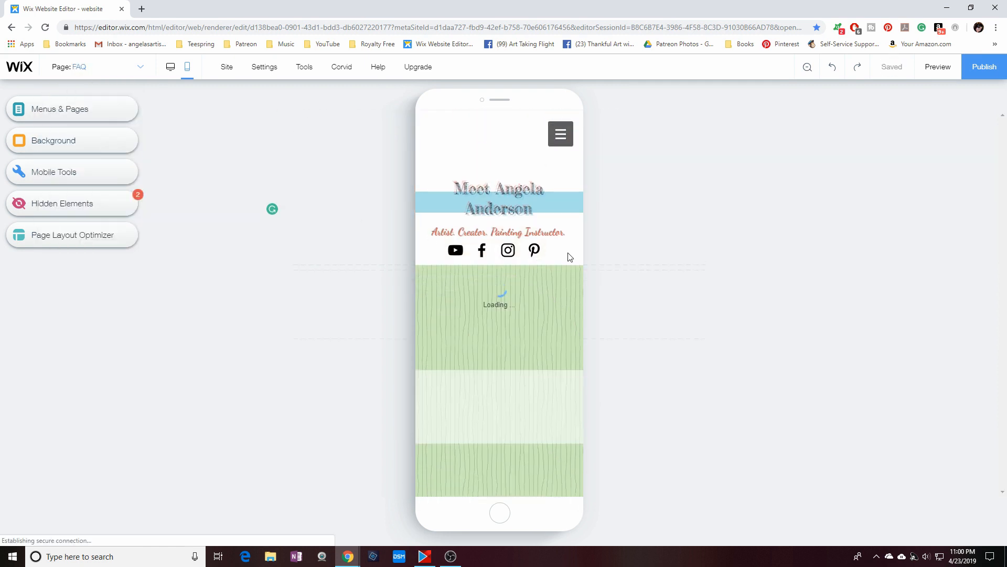
pyautogui.scroll(-3, 519, 357)
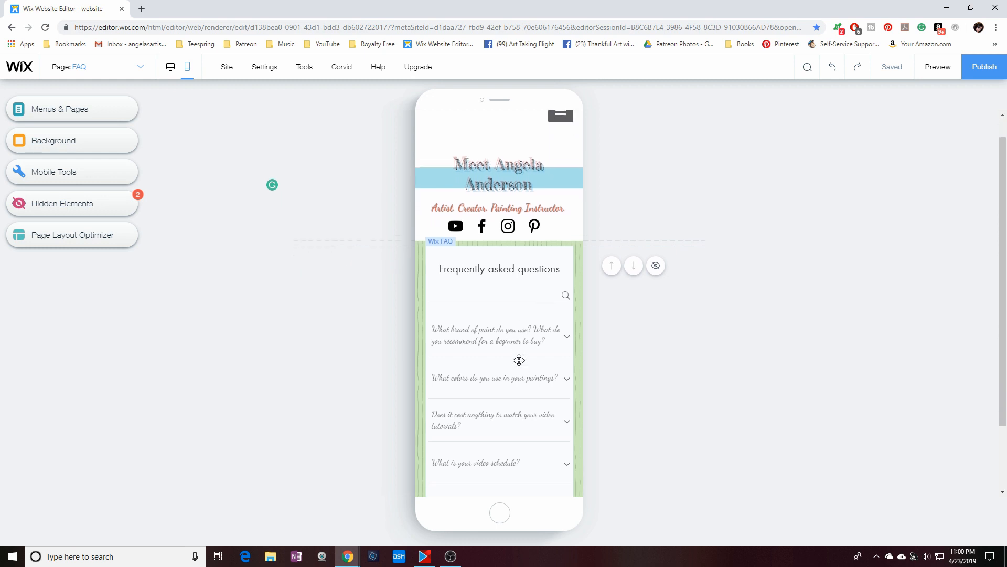
pyautogui.scroll(3, 529, 304)
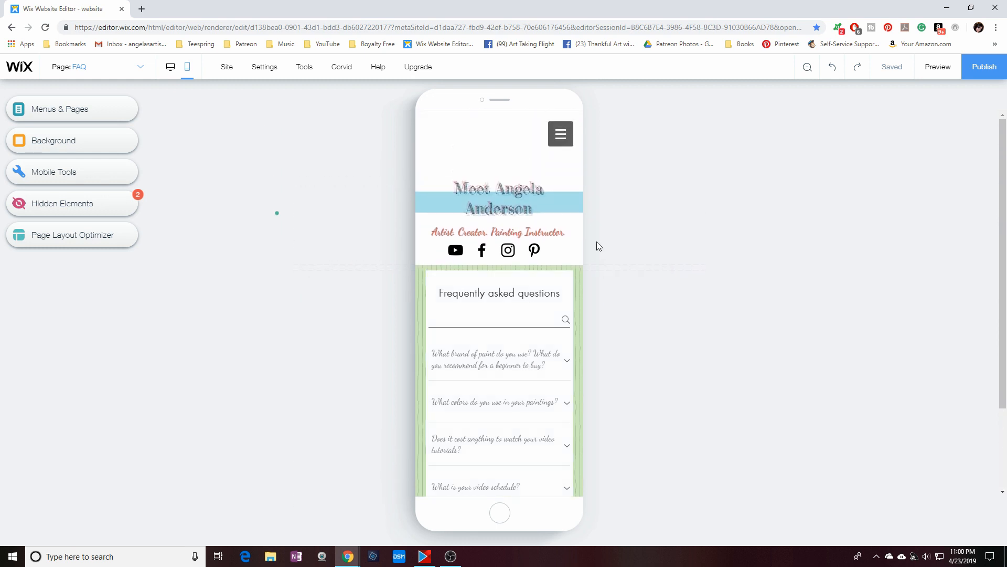
# Return to the desktop layout and view the Traceables page, ending on the Home page with the site menu closed.
pyautogui.click(171, 68)
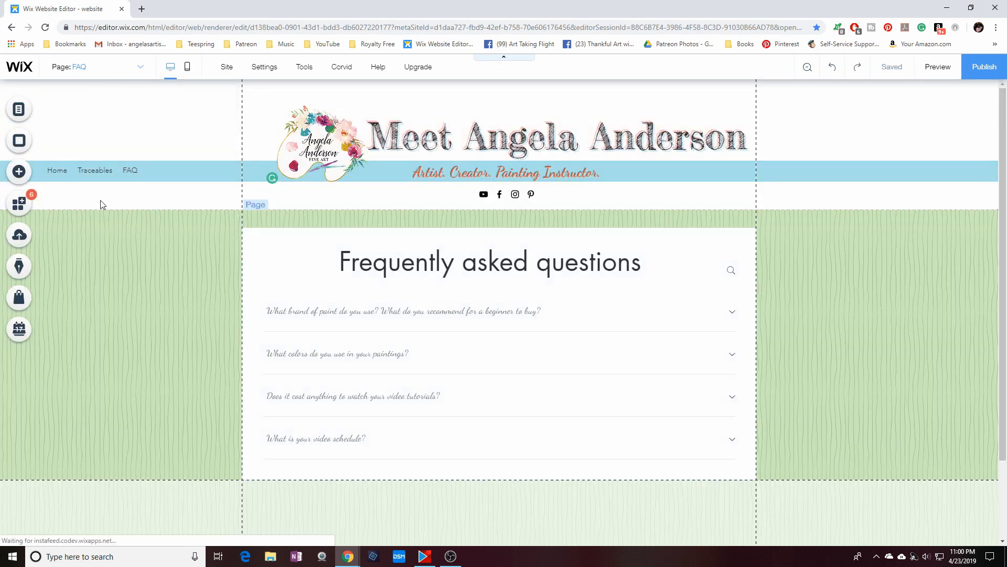
pyautogui.click(20, 111)
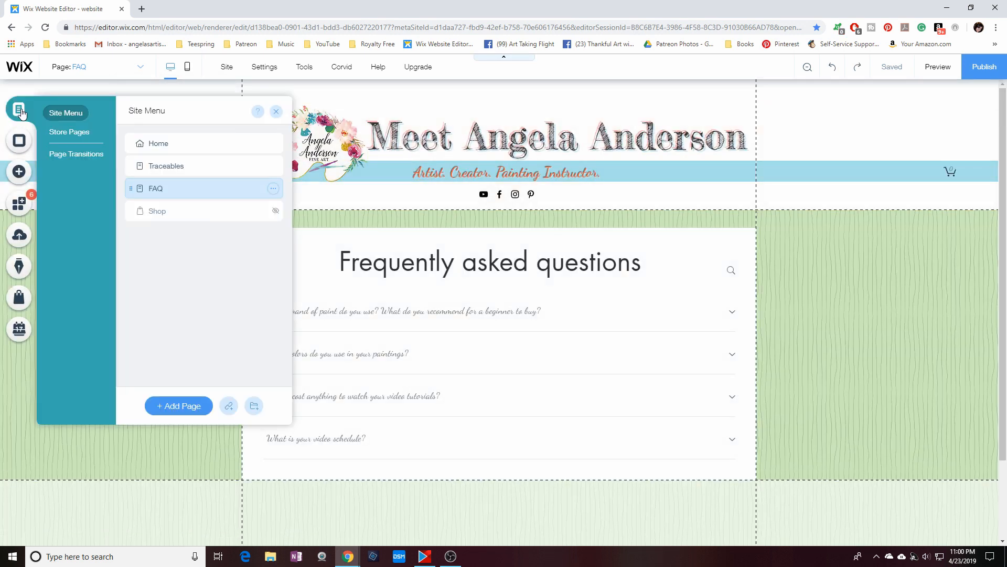
pyautogui.click(162, 167)
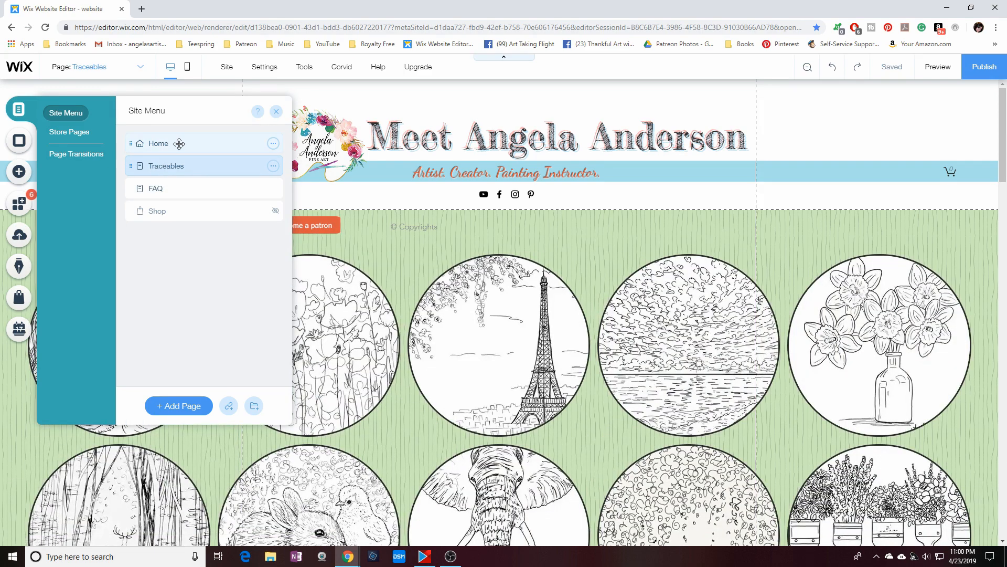
pyautogui.click(180, 144)
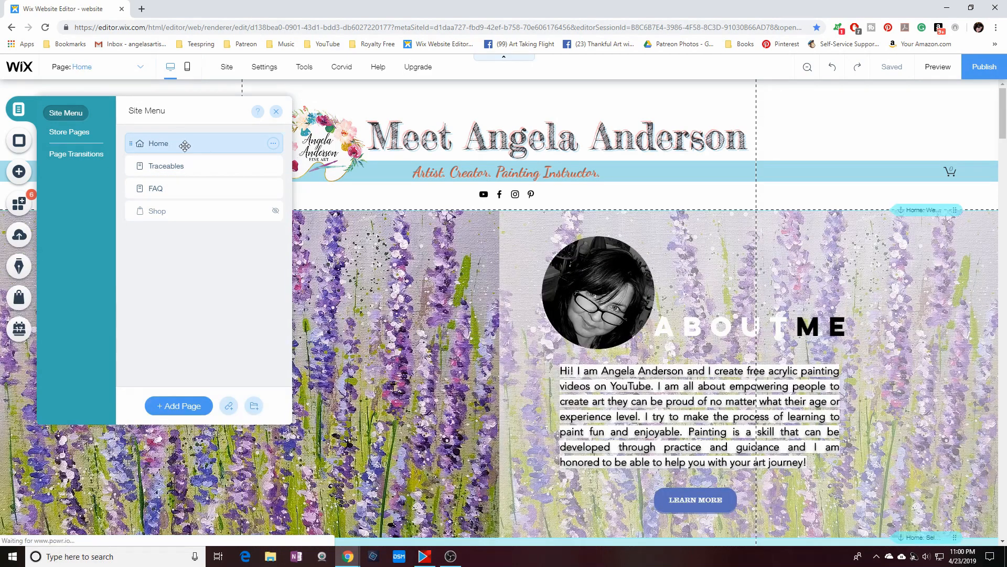
pyautogui.click(275, 114)
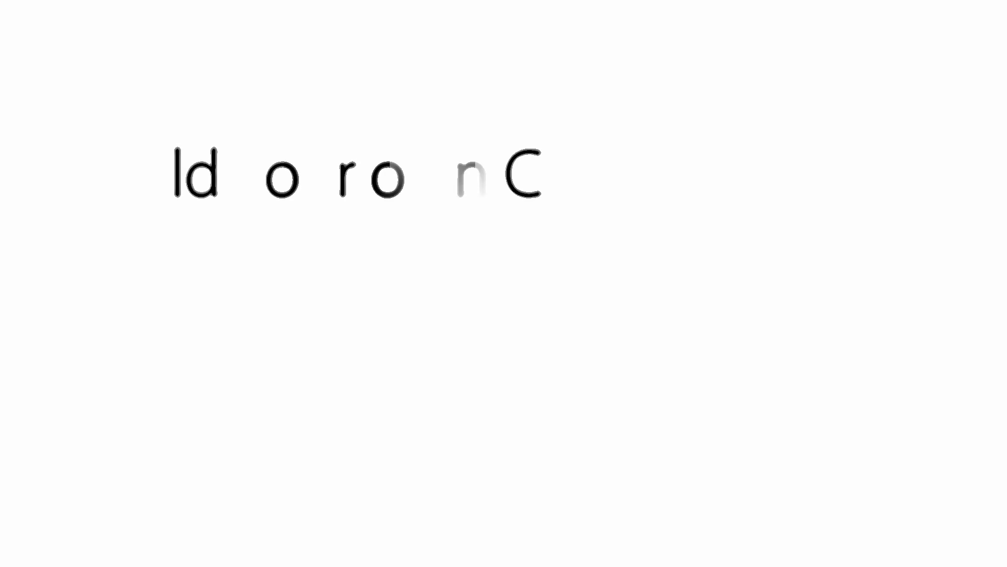